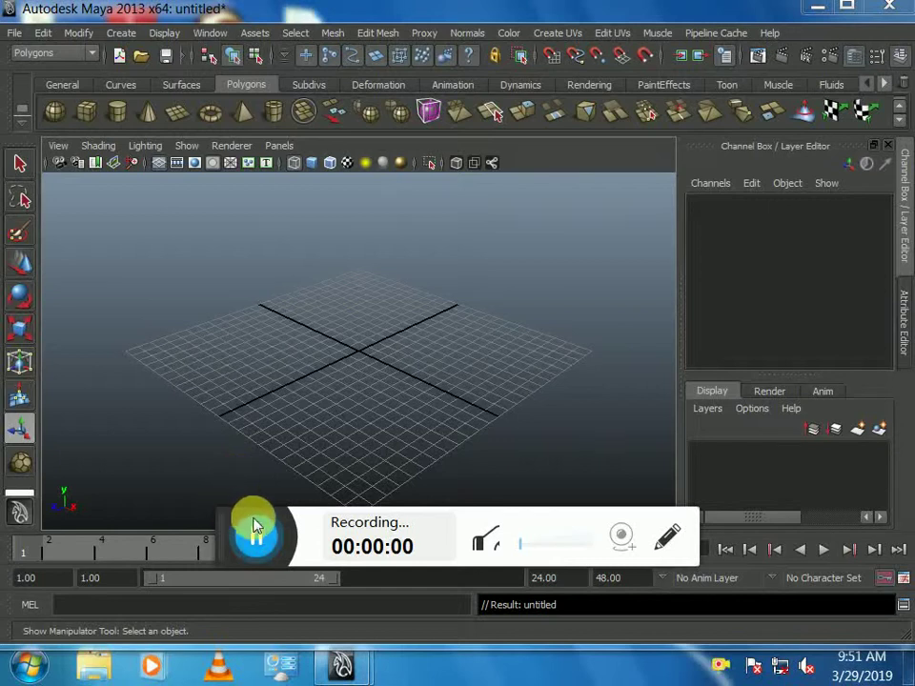
- Create a polygon soccer ball (pSolid1) dragged out from the grid origin in the top view
mouse_move(237, 527)
left_mouse_down()
mouse_move(254, 640)
mouse_move(424, 658)
left_mouse_up()
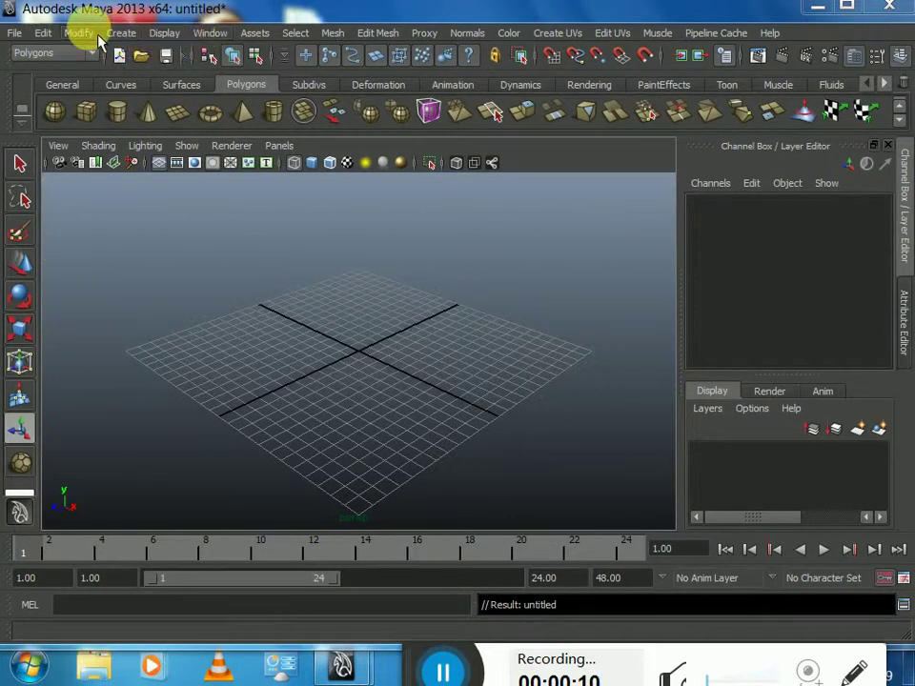
left_click(119, 36)
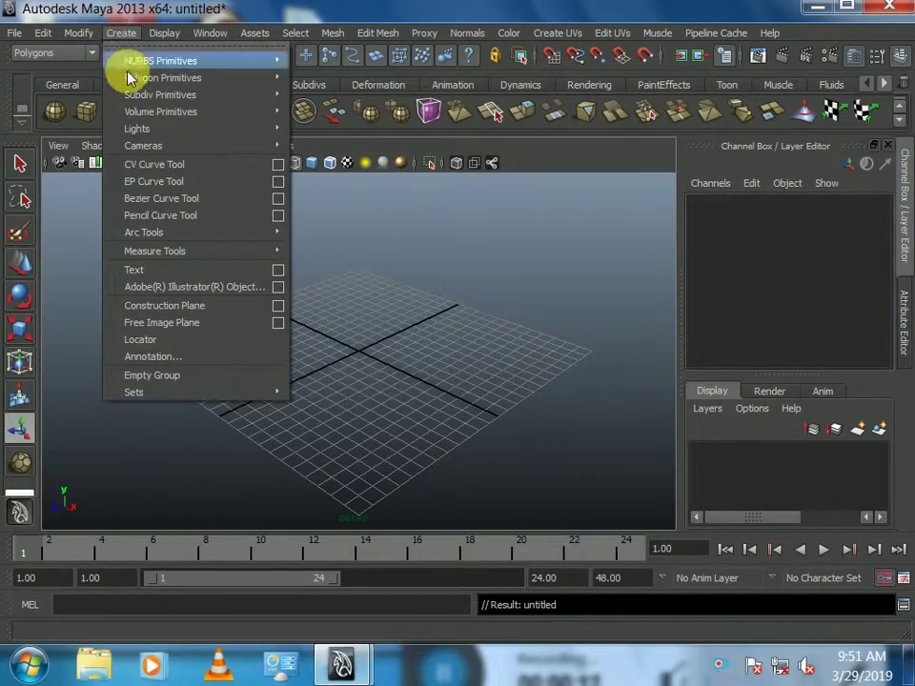
mouse_move(162, 78)
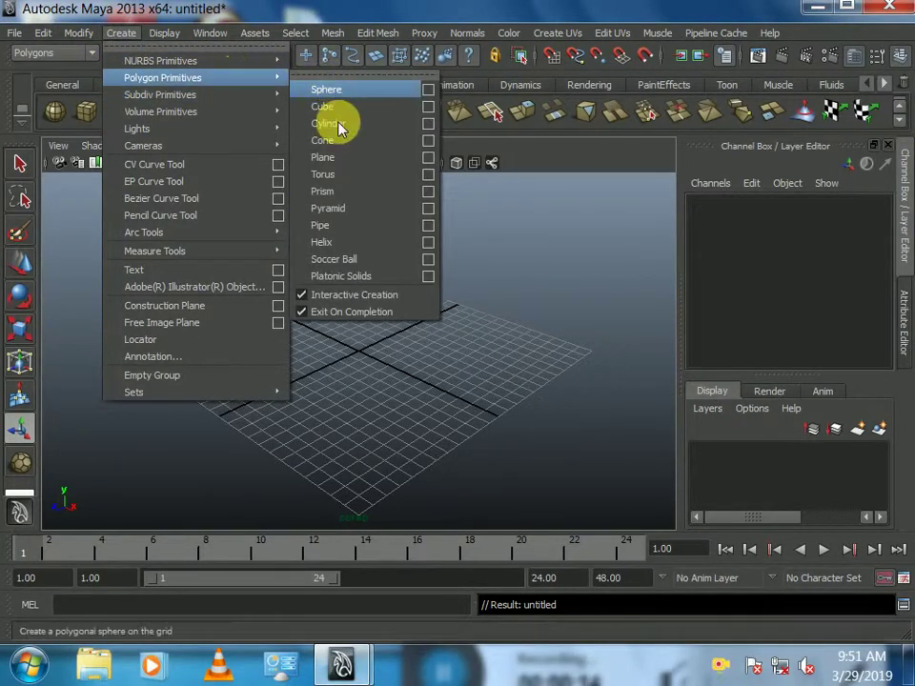
left_click(336, 259)
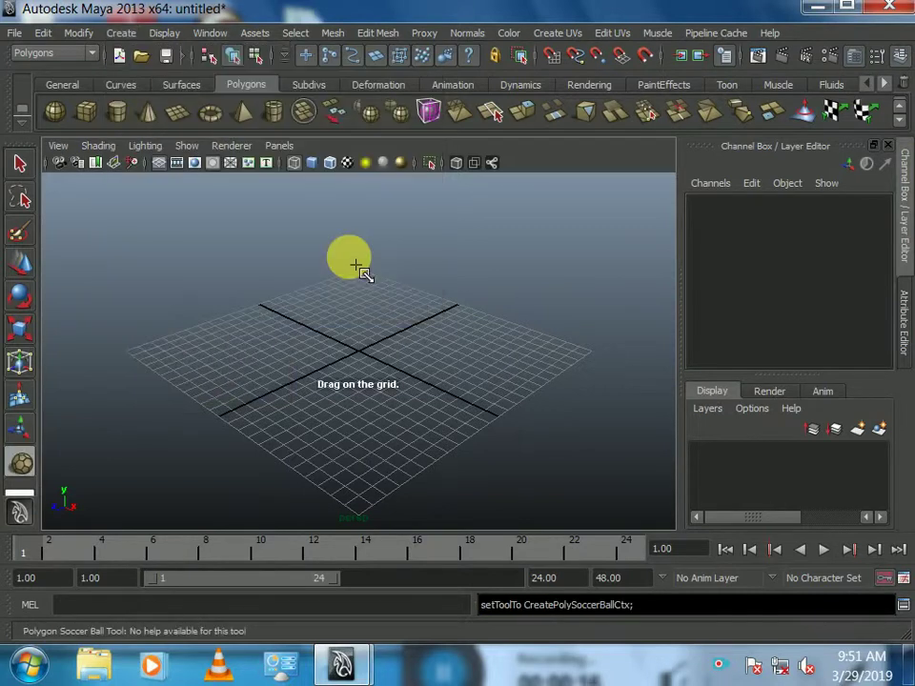
key("space")
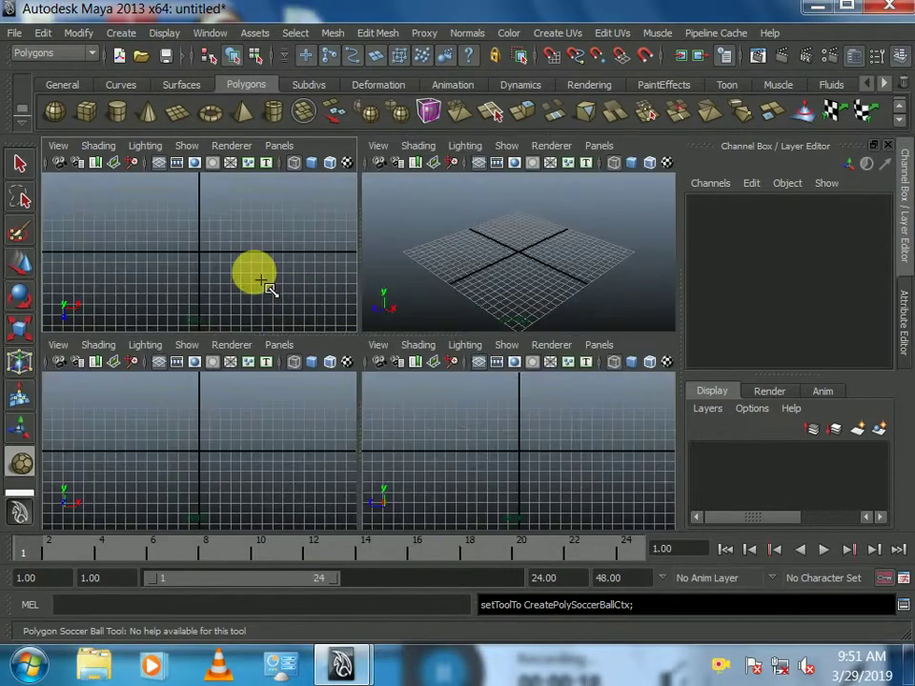
key("space")
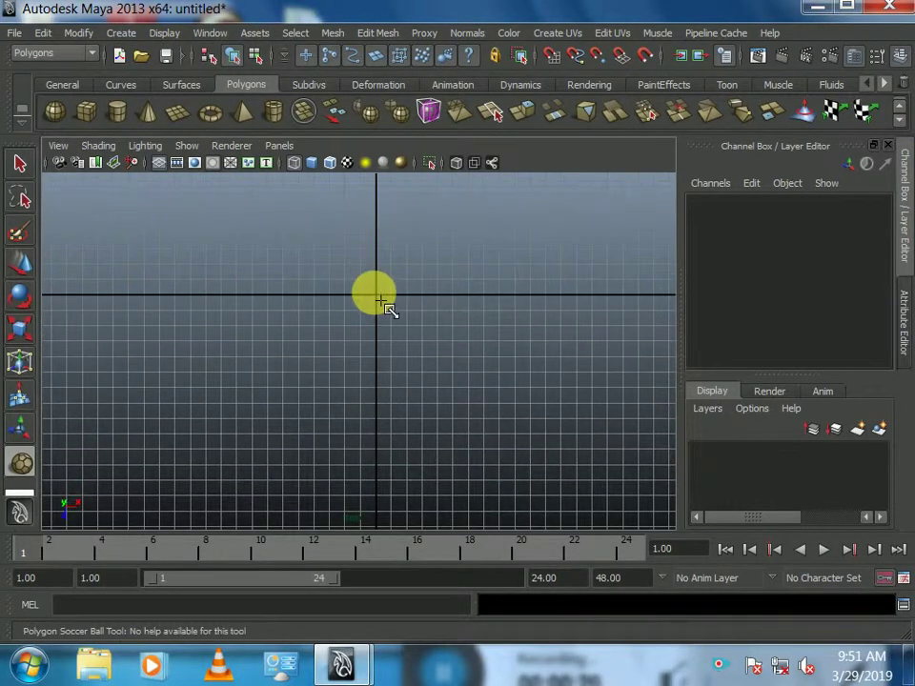
left_click_drag(384, 305, 474, 306)
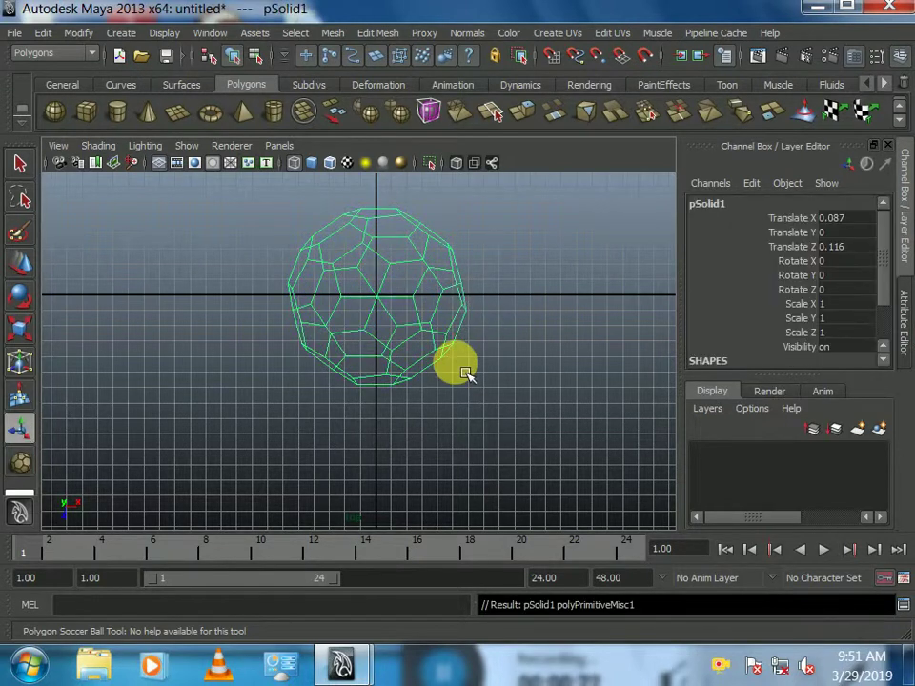
- Raise the ball about 5.8 units in Y and view it smooth-shaded in perspective
key("space")
key("space")
key("w")
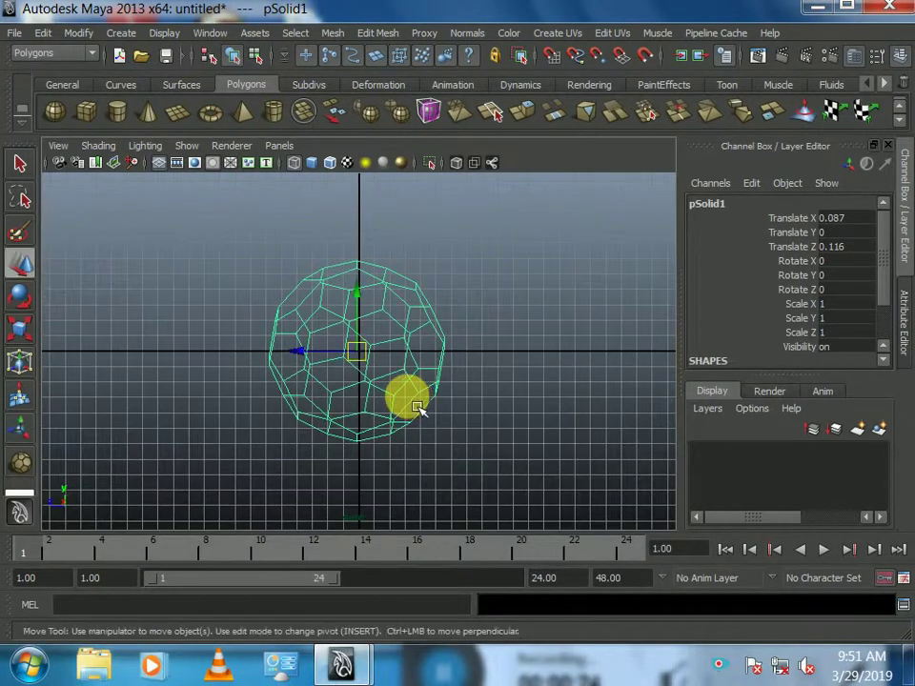
left_click_drag(371, 307, 385, 216)
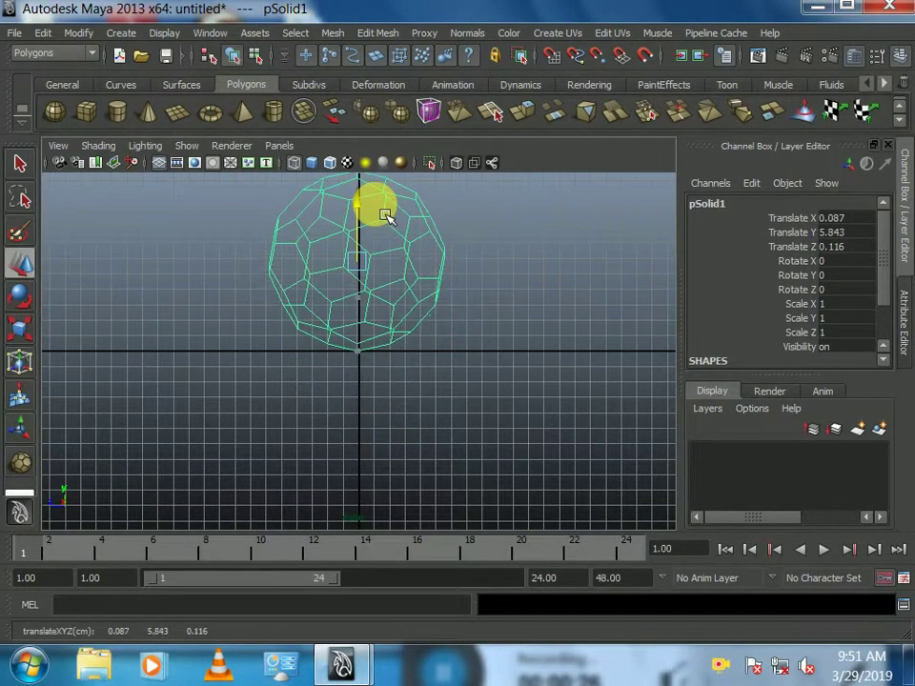
key("space")
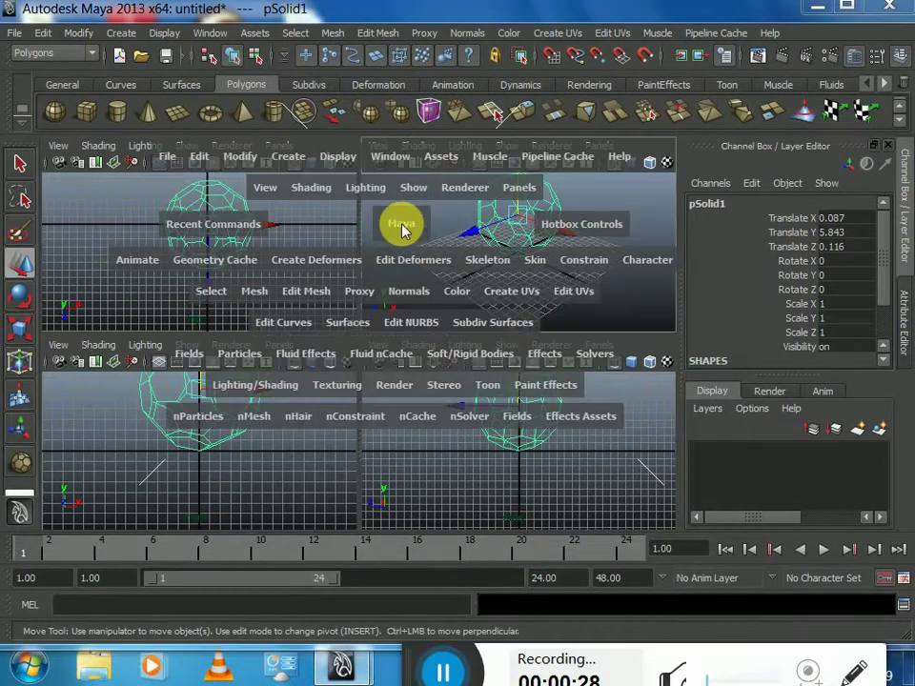
key("space")
middle_click_drag(443, 324, 384, 338, "alt")
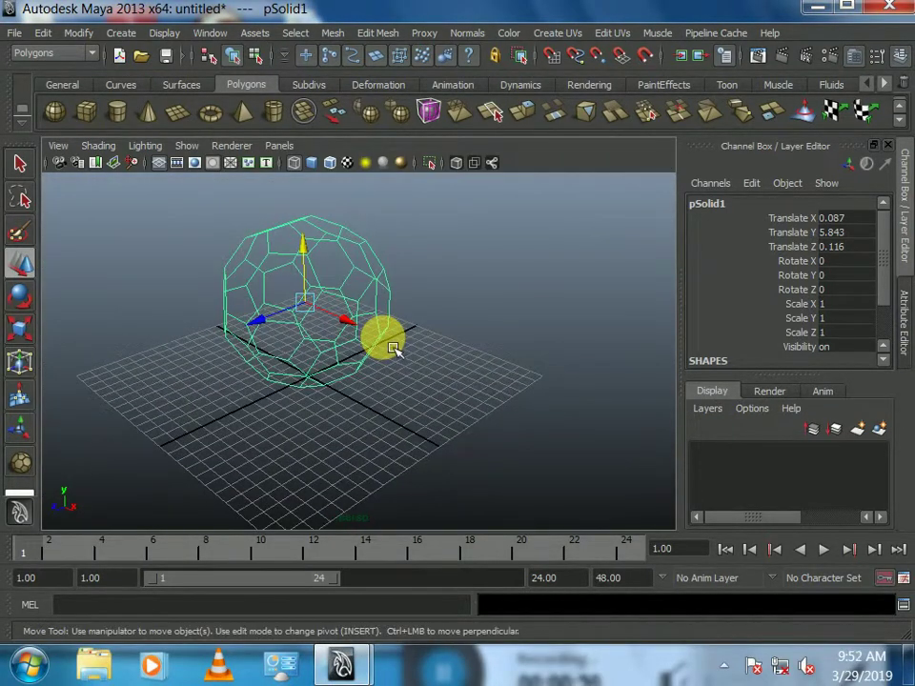
key("5")
mouse_move(405, 378)
right_mouse_down("alt")
mouse_move(409, 326)
mouse_move(454, 423)
mouse_move(382, 363)
right_mouse_up("alt")
- Select all of the ball's edges and save them as a quick select set named 'edges'
right_click(336, 324)
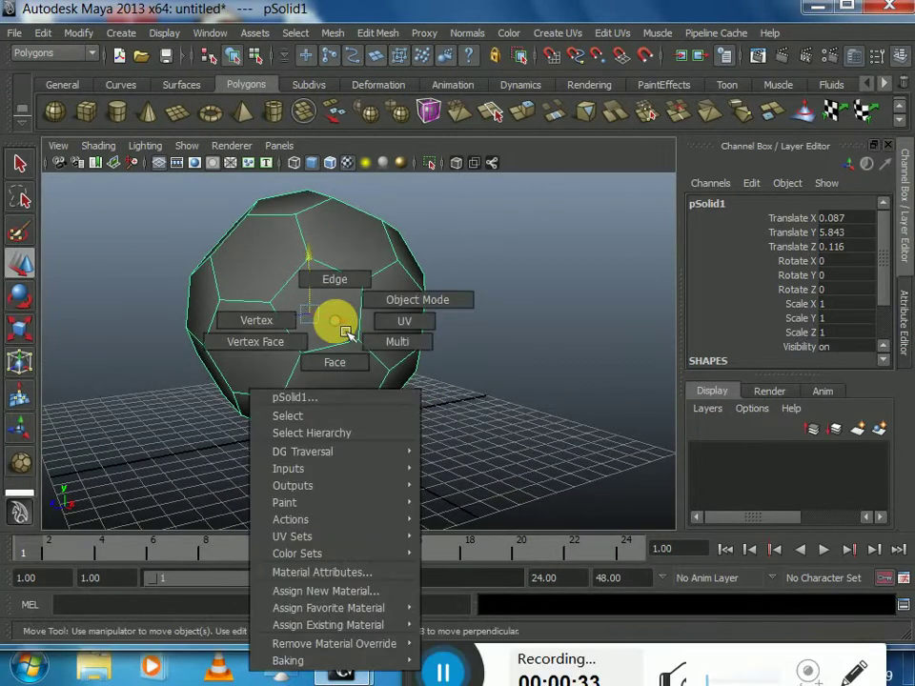
left_click(335, 279)
right_click_drag(347, 275, 296, 290, "alt")
left_click_drag(296, 290, 378, 398)
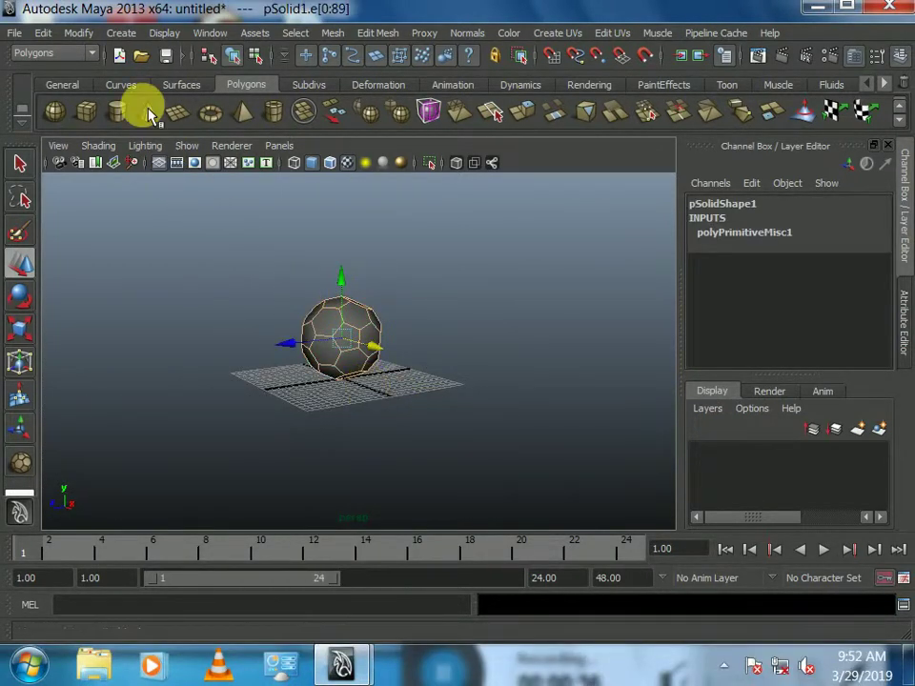
left_click(121, 33)
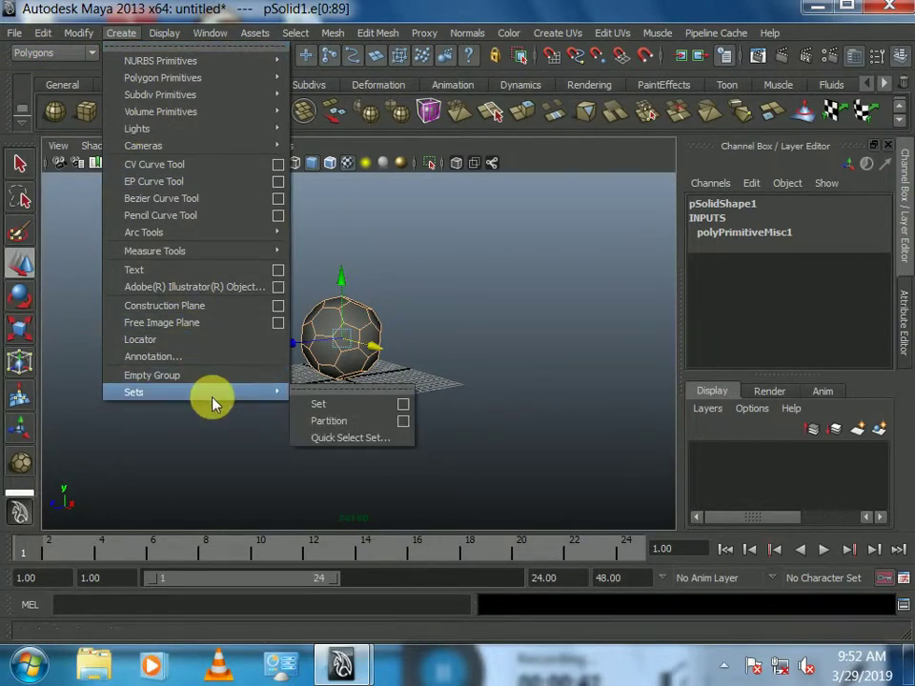
mouse_move(134, 392)
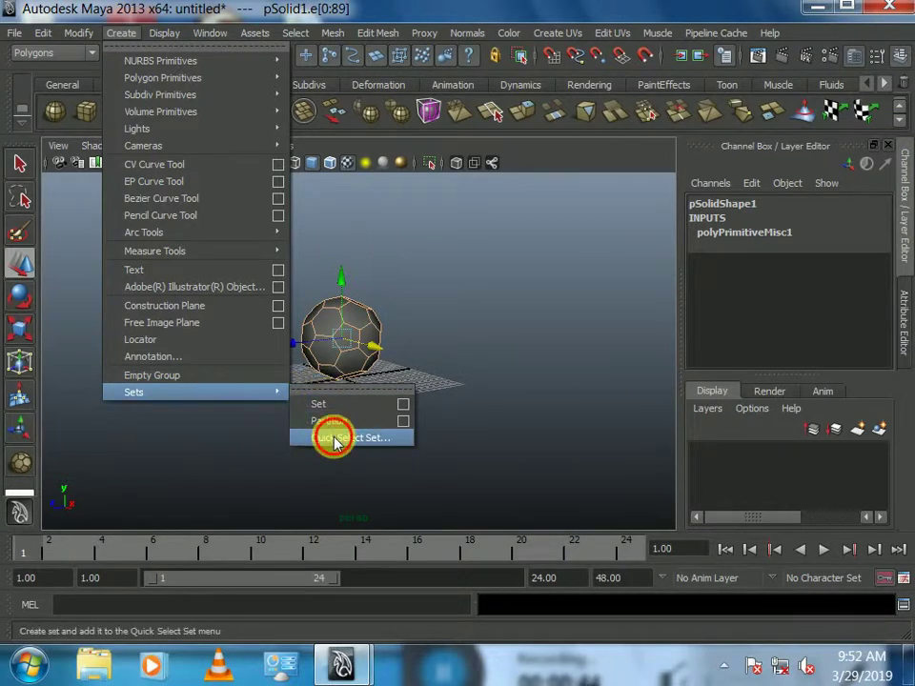
left_click(335, 441)
type("edges")
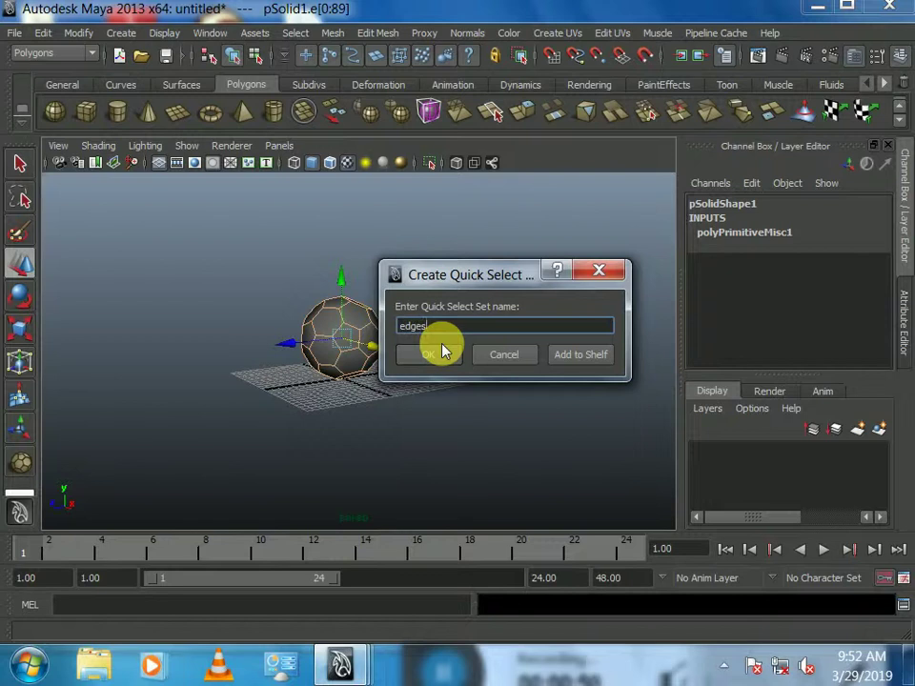
left_click(441, 351)
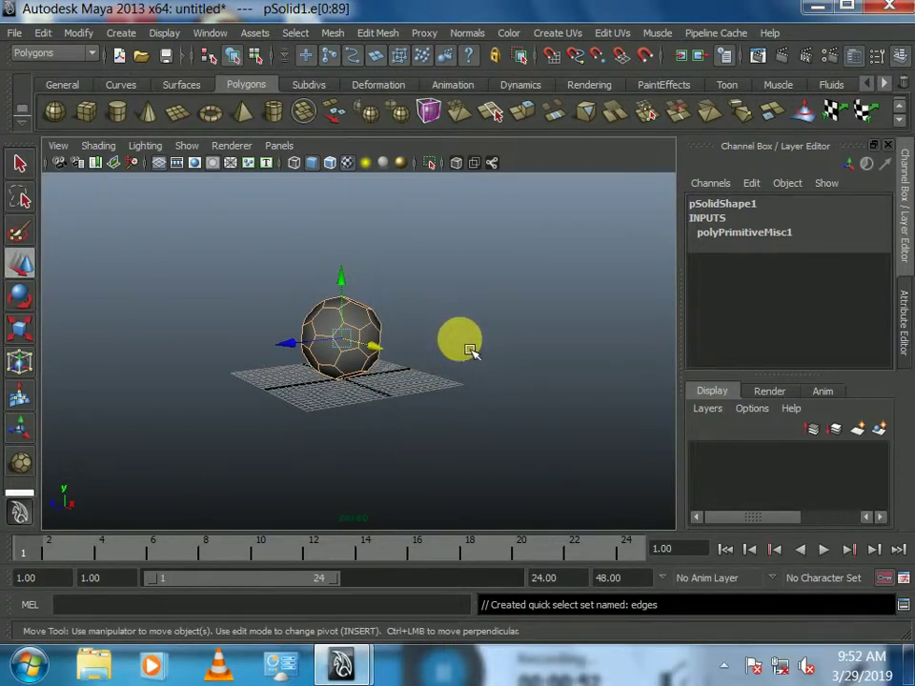
scroll(414, 380, "up", 2)
- In face mode, select eight pentagon faces on the front of the ball
scroll(433, 401, "up", 3)
right_click(351, 325)
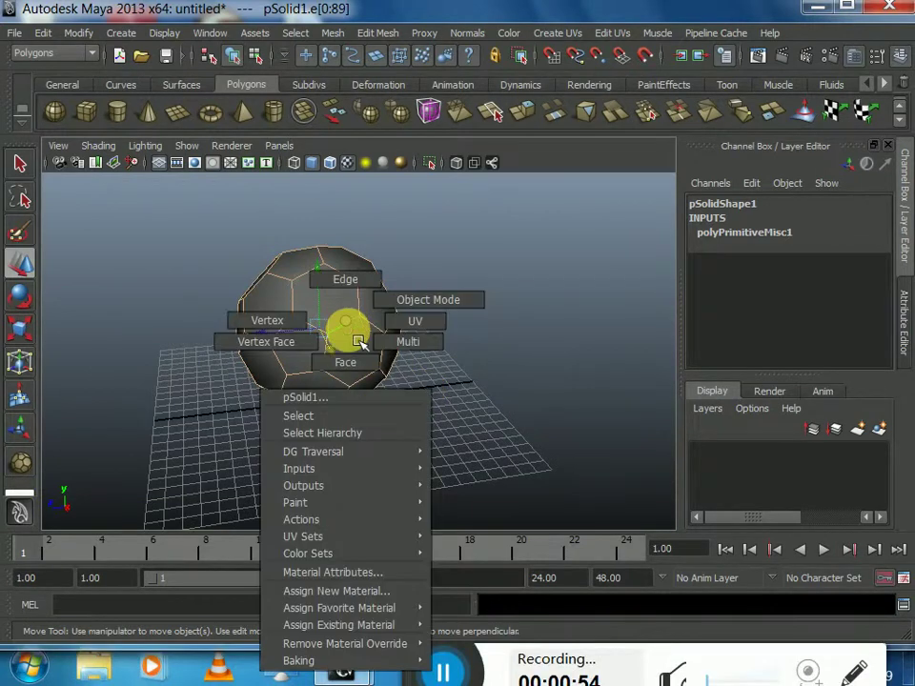
left_click(353, 363)
left_click(306, 360)
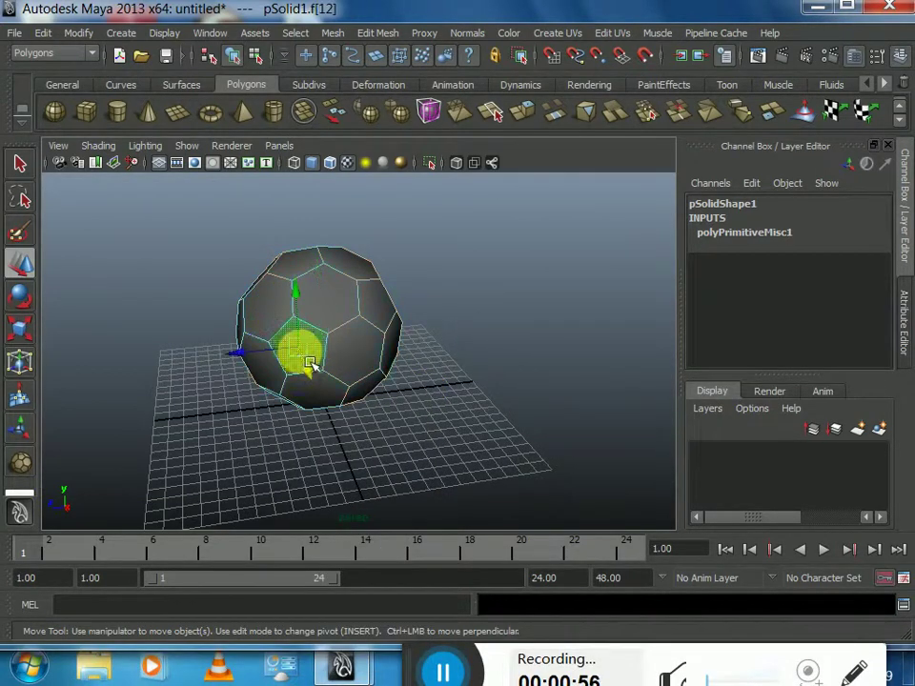
left_click(380, 306, "shift")
left_click(377, 363, "shift")
left_click(378, 384, "shift")
left_click(341, 272, "shift")
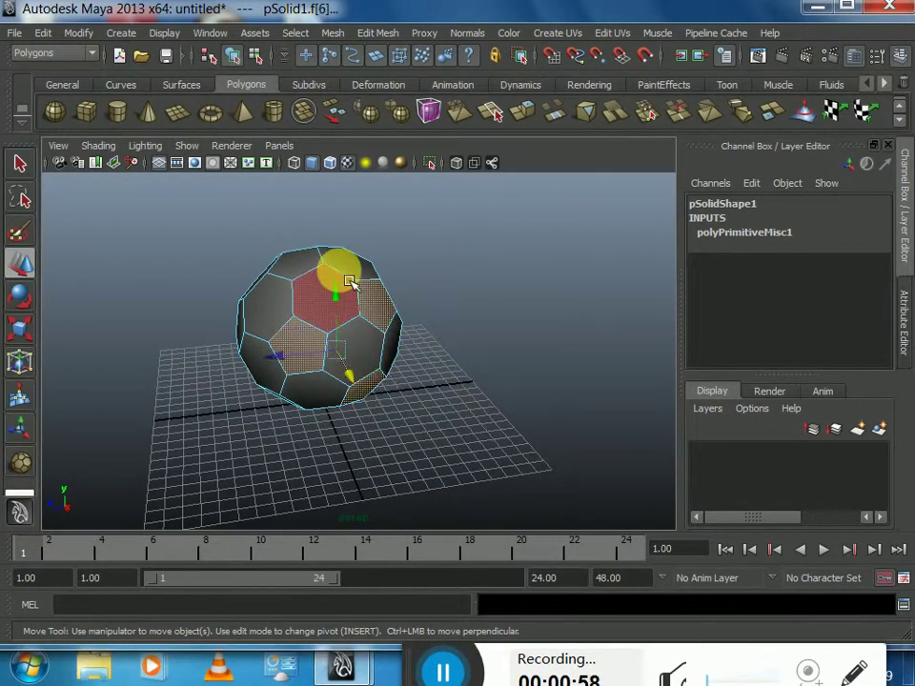
left_click(304, 272, "shift")
left_click(247, 329, "shift")
left_click(318, 370, "shift")
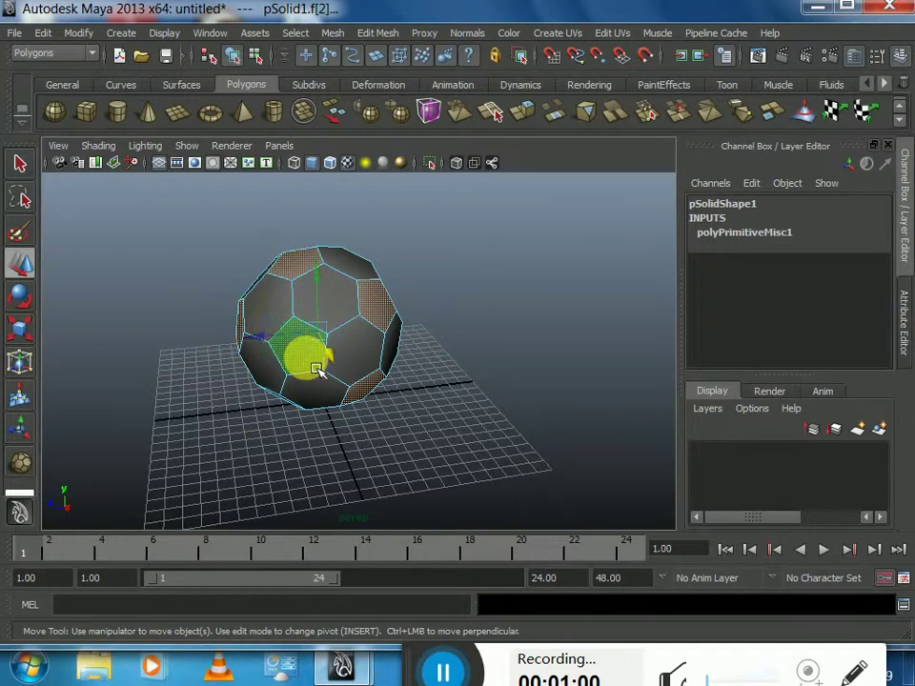
- Add one more pentagon face from above, then orbit around to check the selection
left_click_drag(429, 409, 363, 326, "alt")
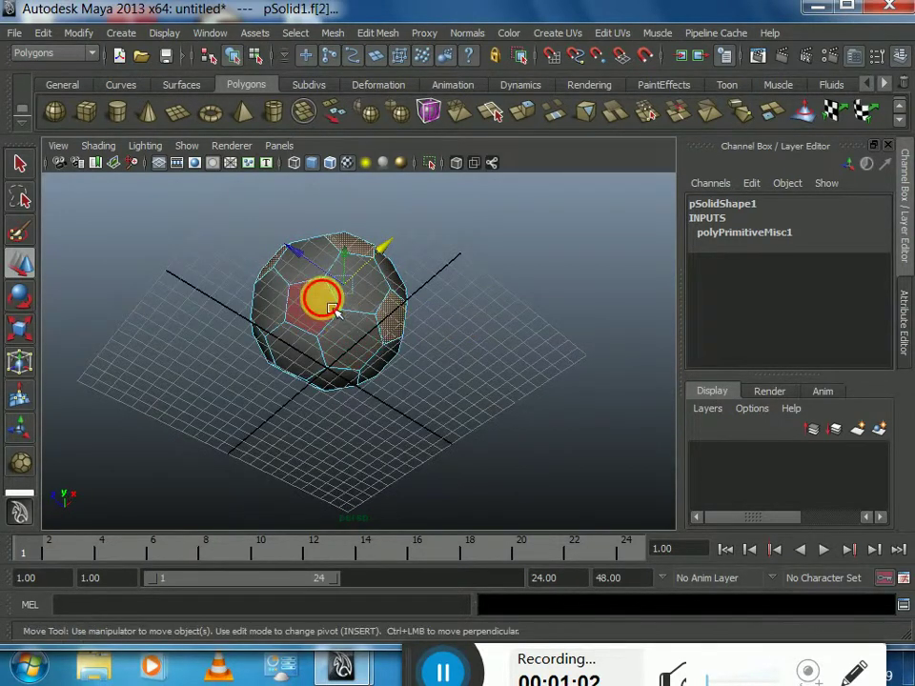
left_click(333, 309, "shift")
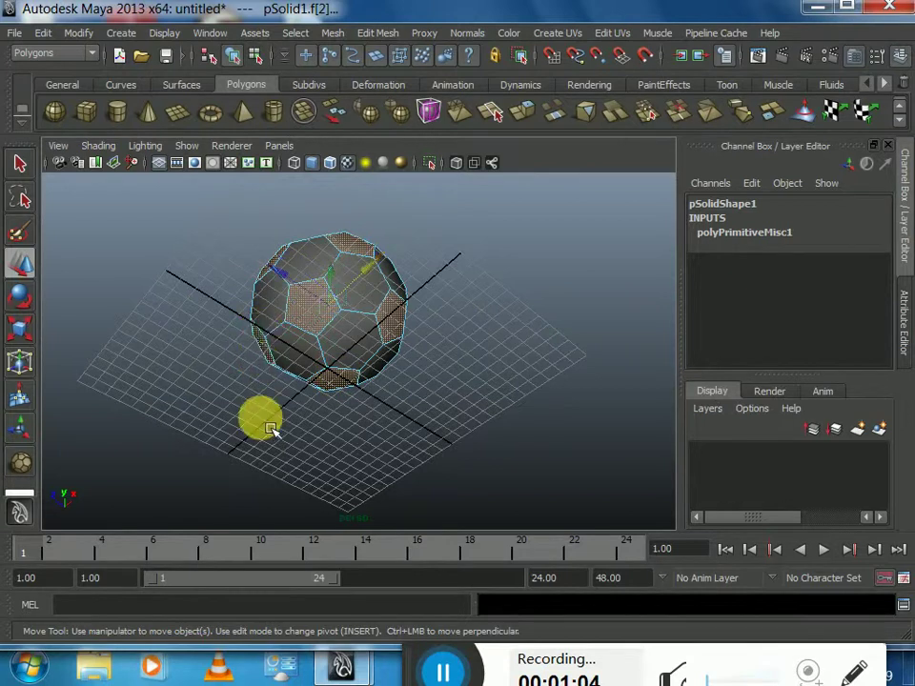
left_click_drag(271, 429, 541, 500, "alt")
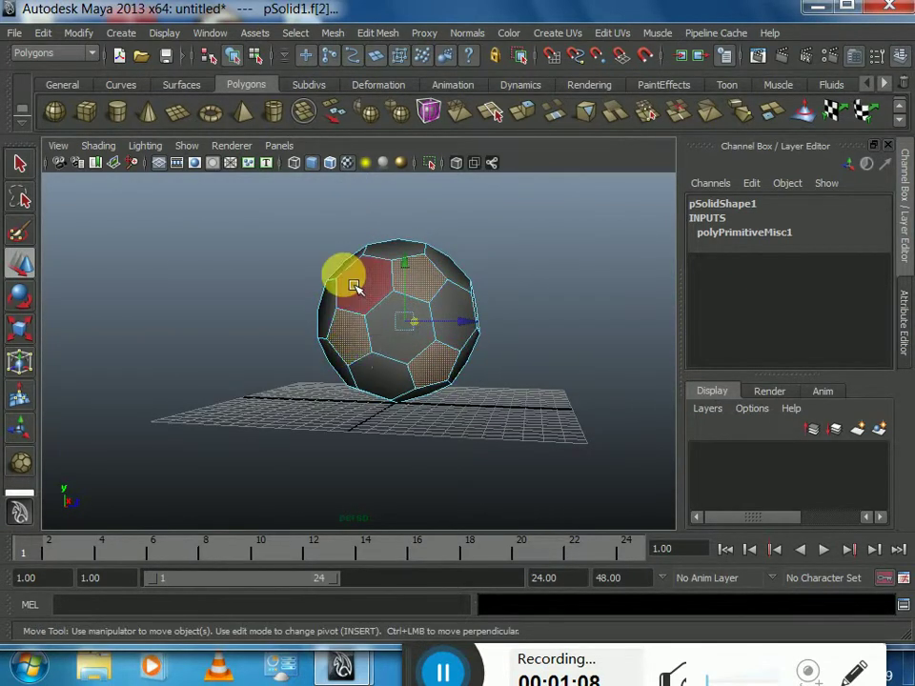
left_click_drag(350, 417, 506, 352, "alt")
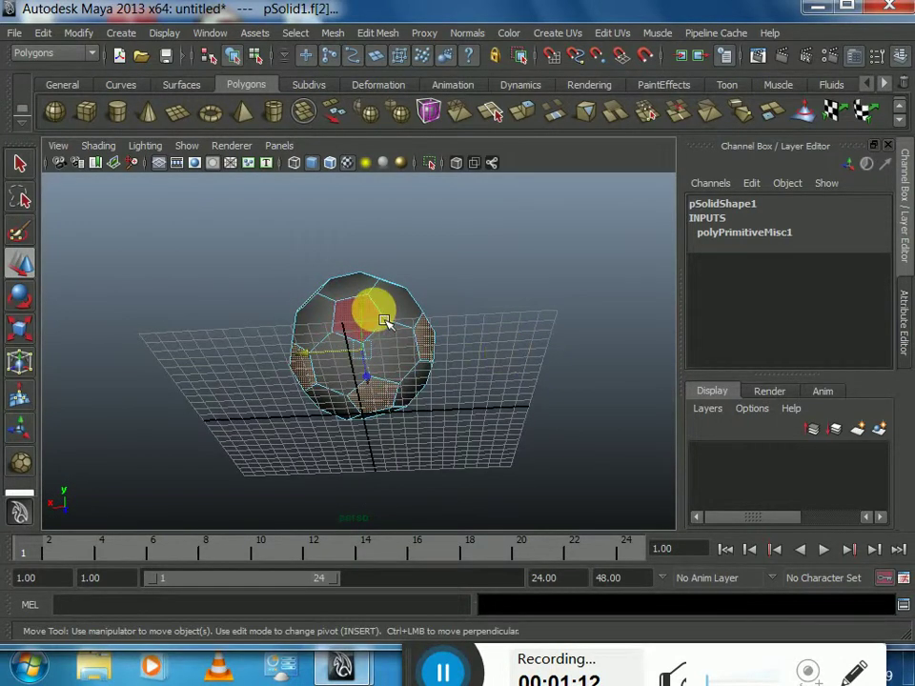
mouse_move(384, 322)
left_mouse_down("alt")
mouse_move(428, 378)
mouse_move(377, 316)
mouse_move(337, 316)
mouse_move(305, 435)
mouse_move(505, 398)
left_mouse_up("alt")
mouse_move(506, 398)
right_mouse_down("alt")
mouse_move(552, 320)
mouse_move(439, 368)
mouse_move(615, 391)
right_mouse_up("alt")
mouse_move(615, 390)
left_mouse_down("alt")
mouse_move(490, 395)
mouse_move(443, 409)
mouse_move(392, 441)
mouse_move(435, 438)
mouse_move(414, 489)
mouse_move(296, 415)
mouse_move(477, 458)
mouse_move(406, 406)
mouse_move(310, 409)
mouse_move(557, 380)
mouse_move(505, 435)
mouse_move(441, 468)
mouse_move(458, 441)
left_mouse_up("alt")
mouse_move(458, 441)
right_mouse_down("alt")
mouse_move(458, 433)
mouse_move(395, 448)
right_mouse_up("alt")
mouse_move(396, 448)
left_mouse_down("alt")
mouse_move(426, 482)
mouse_move(459, 421)
left_mouse_up("alt")
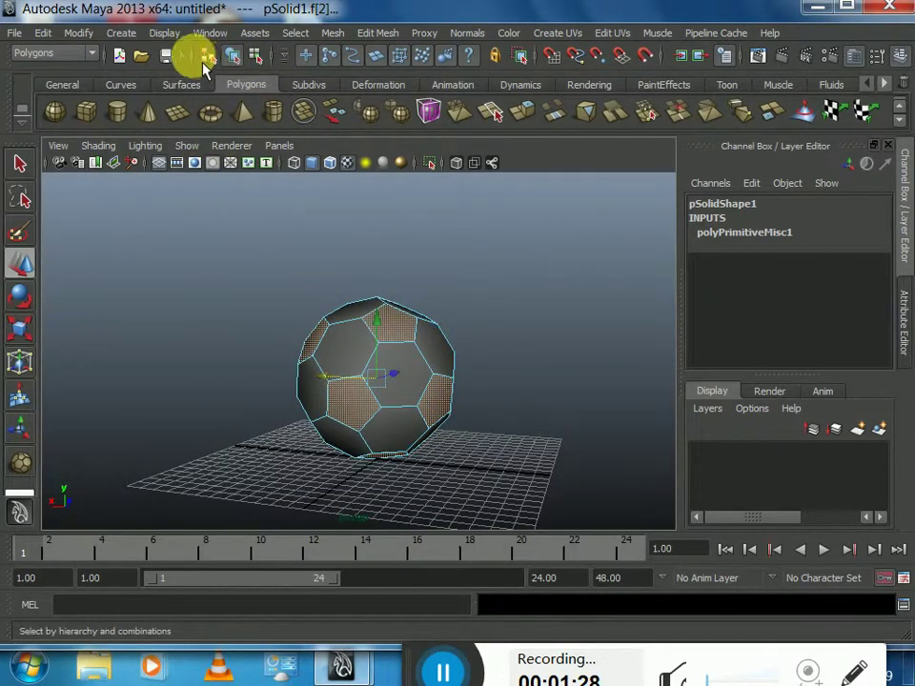
- Save the selected pentagon faces as a quick select set named 'face'
left_click(122, 34)
mouse_move(152, 392)
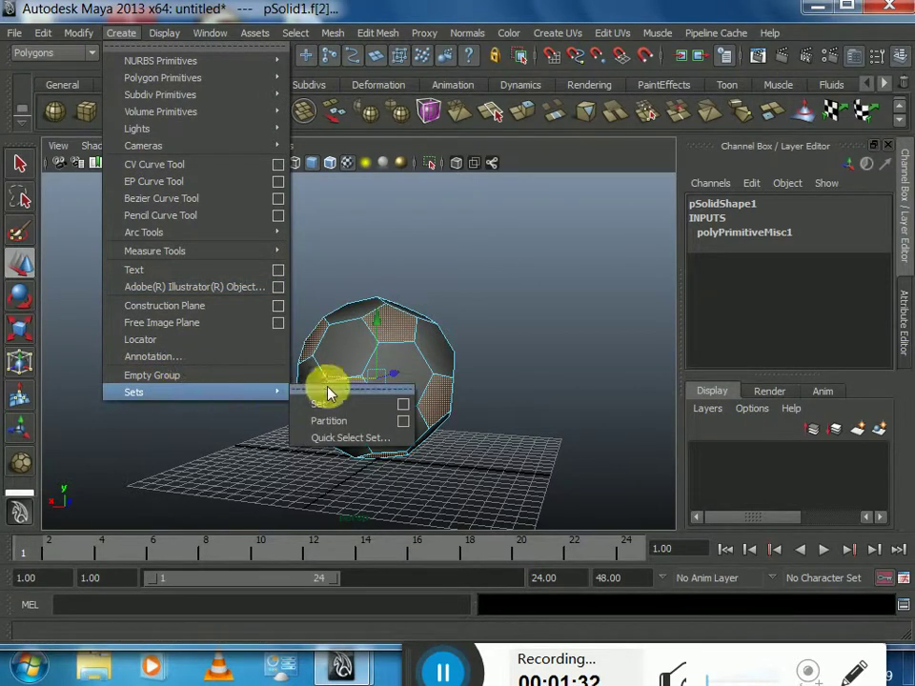
left_click(338, 438)
type("face")
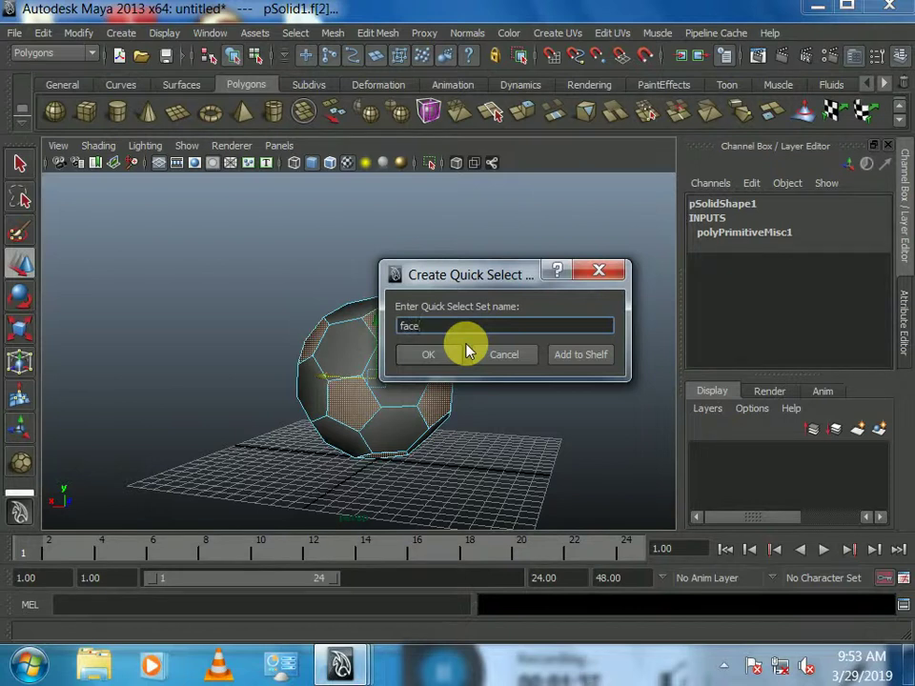
key("Return")
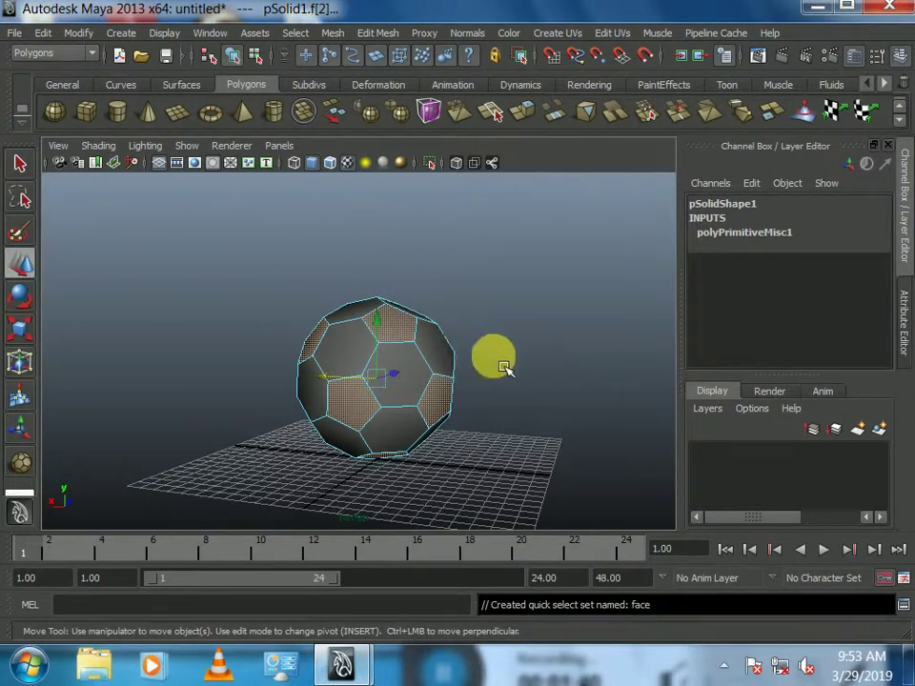
right_click_drag(422, 329, 523, 324)
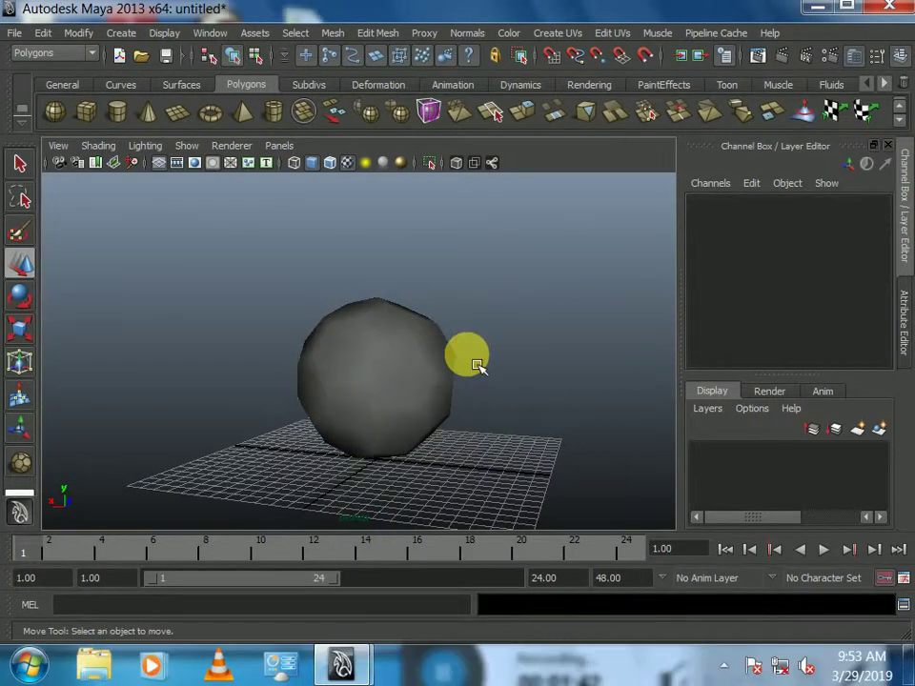
- Apply Mesh > Smooth to the ball and set polySmoothFace1 Divisions to 2
left_click(433, 371)
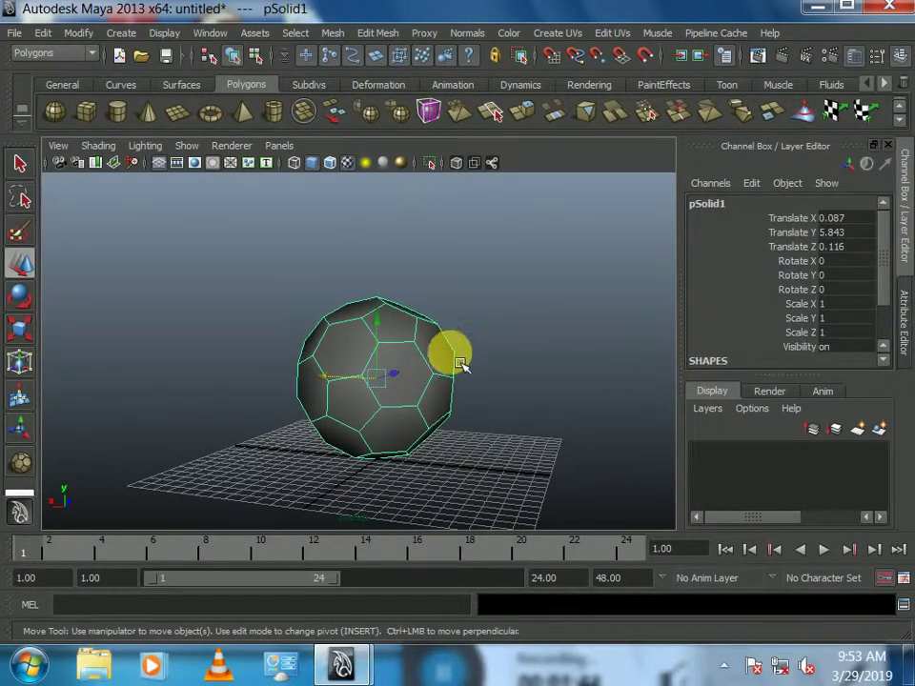
right_click(416, 355, "shift")
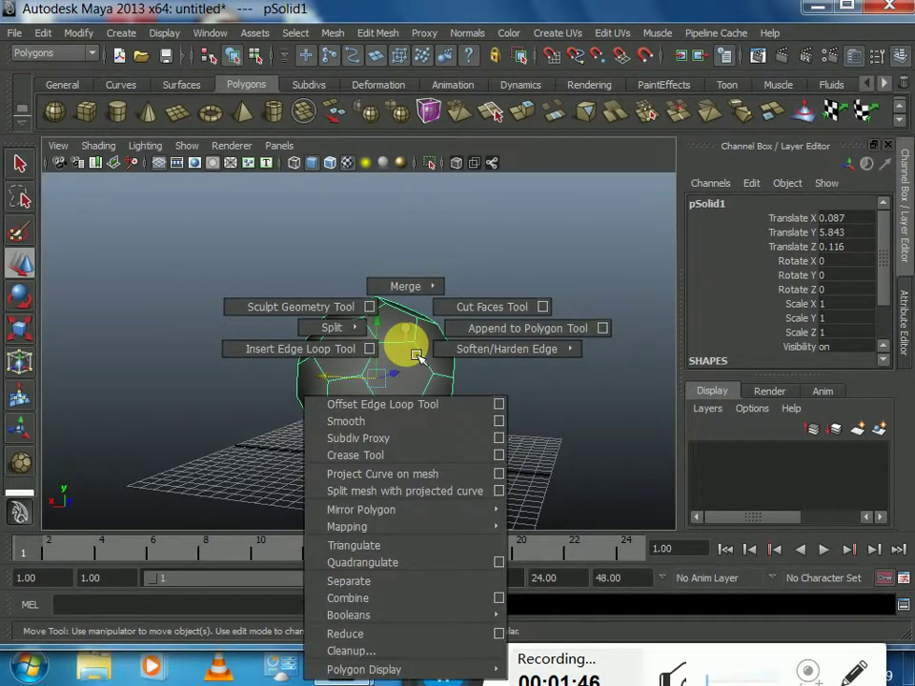
right_click_drag(410, 329, 473, 306)
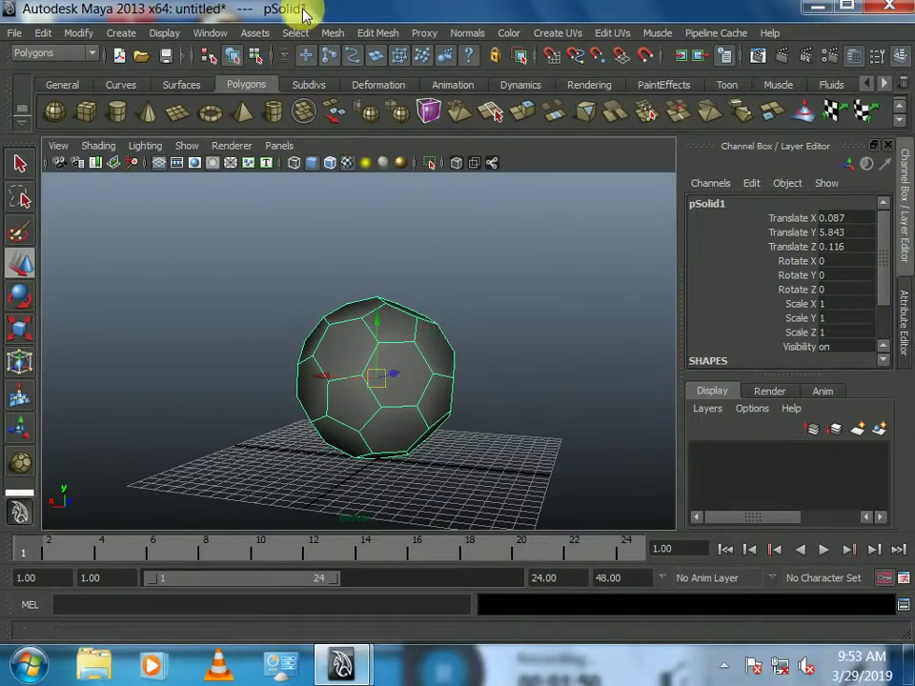
left_click(333, 32)
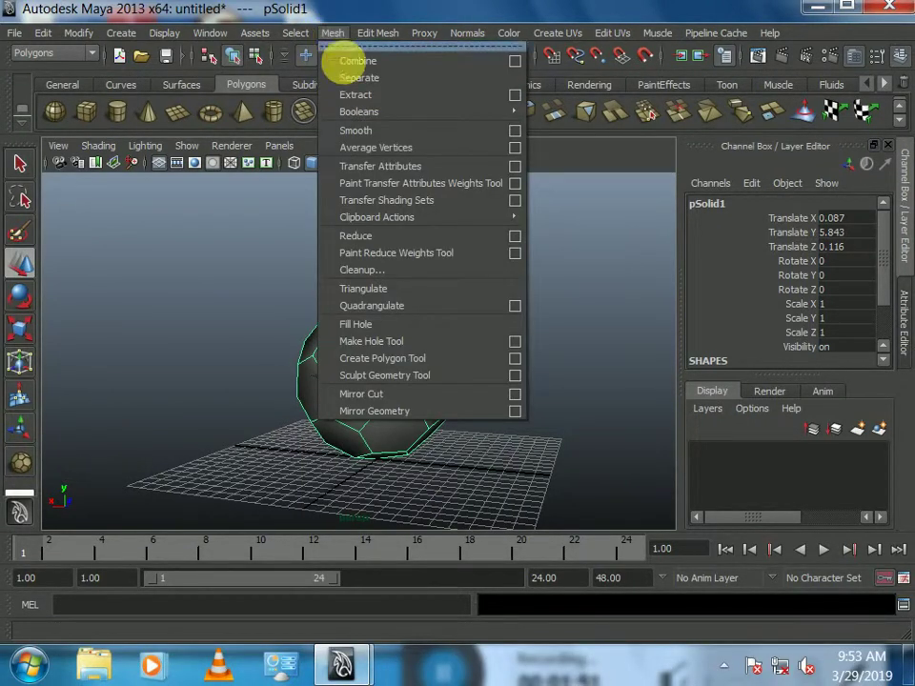
left_click(367, 130)
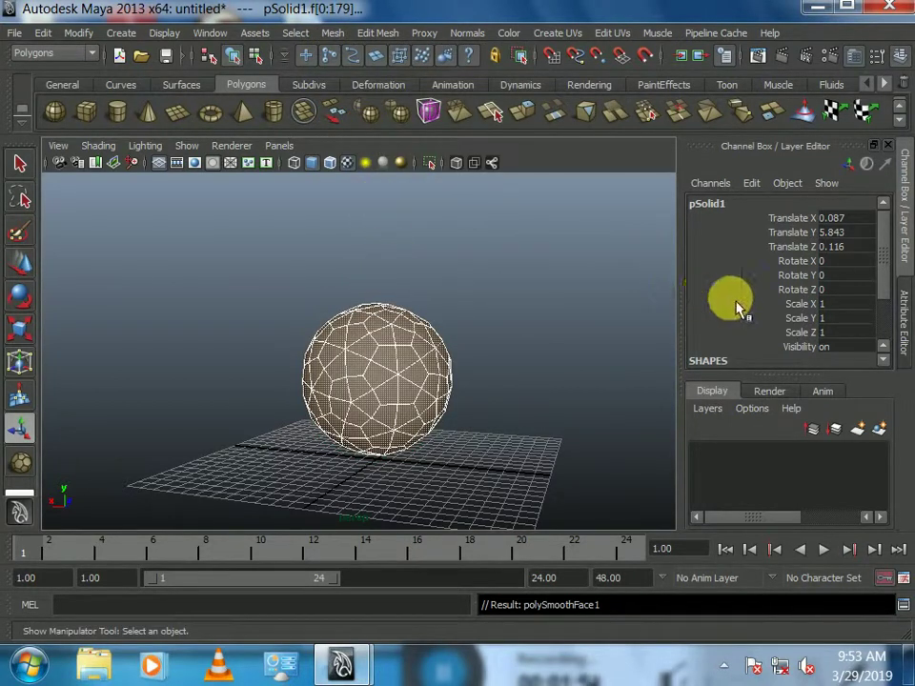
left_click_drag(889, 265, 890, 347)
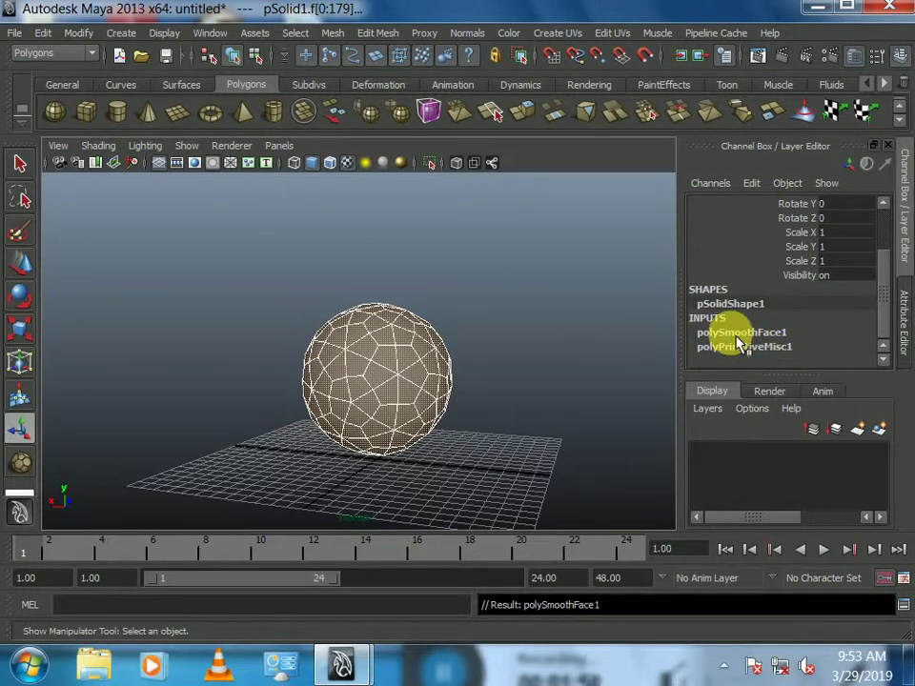
left_click(737, 339)
scroll(758, 329, "down", 3)
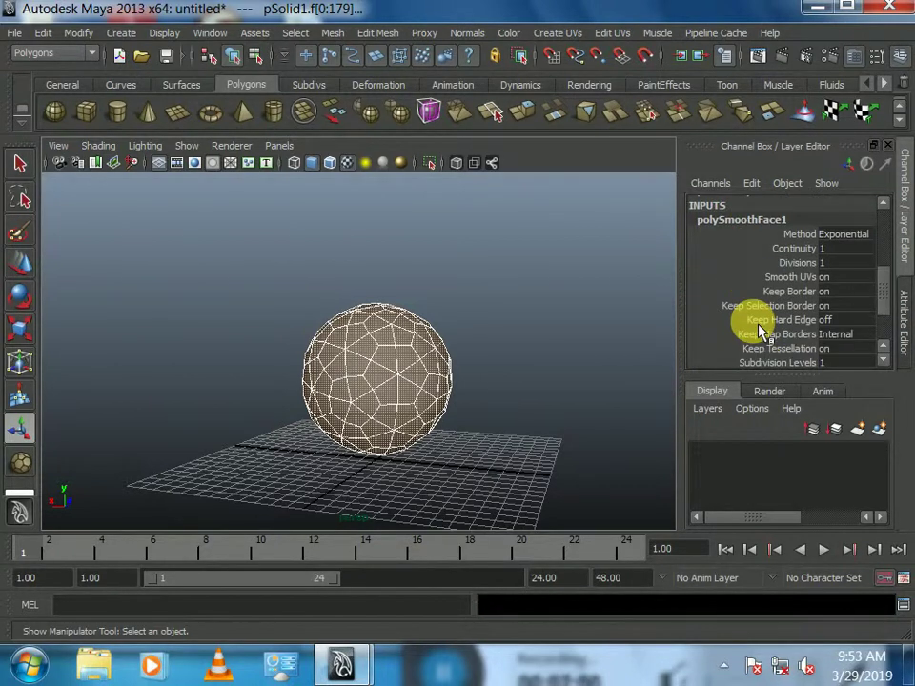
left_click(839, 265)
type("2")
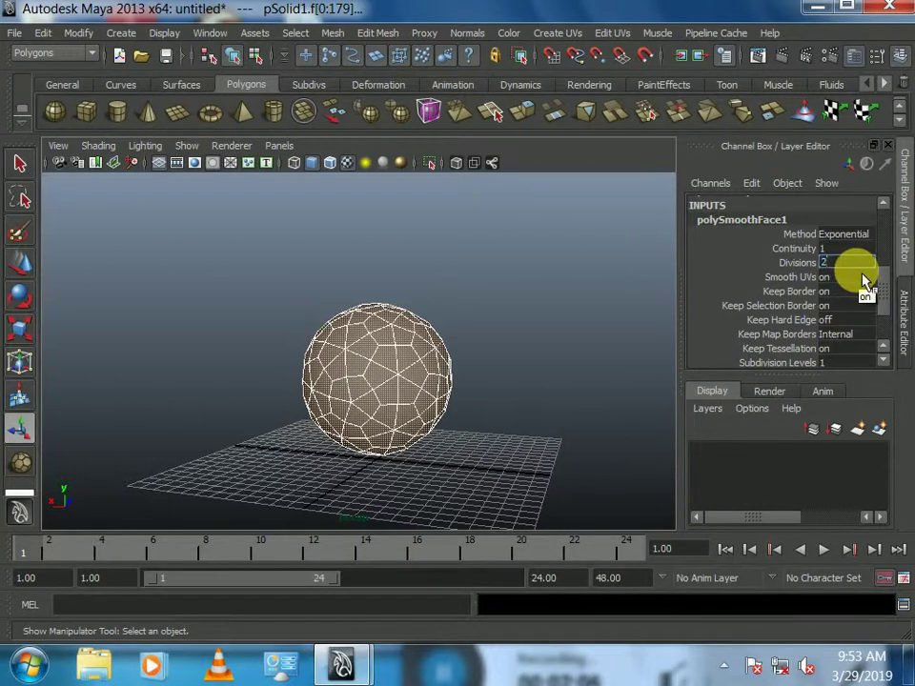
key("Return")
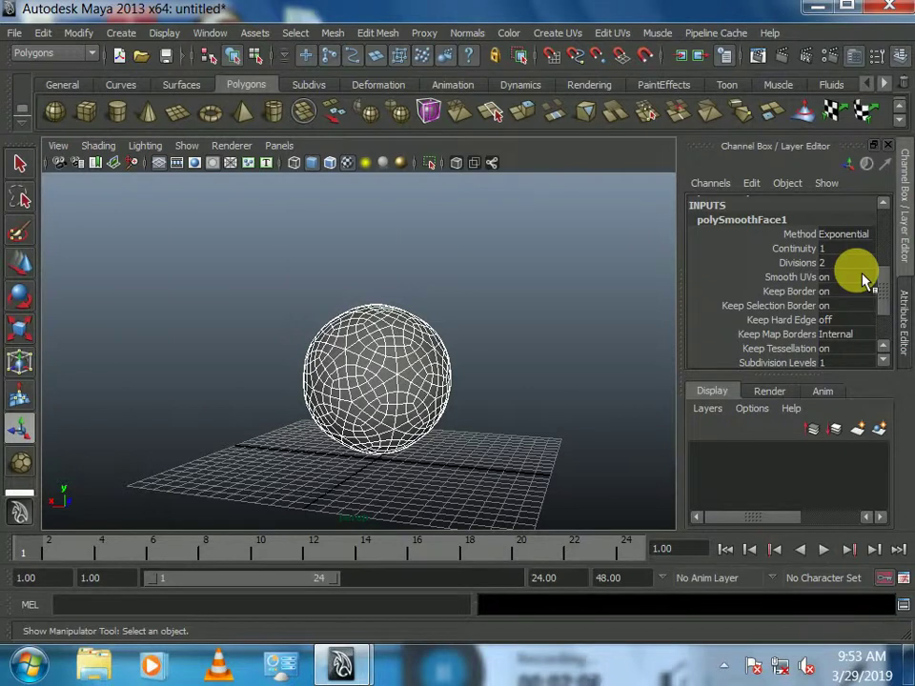
left_click(400, 399)
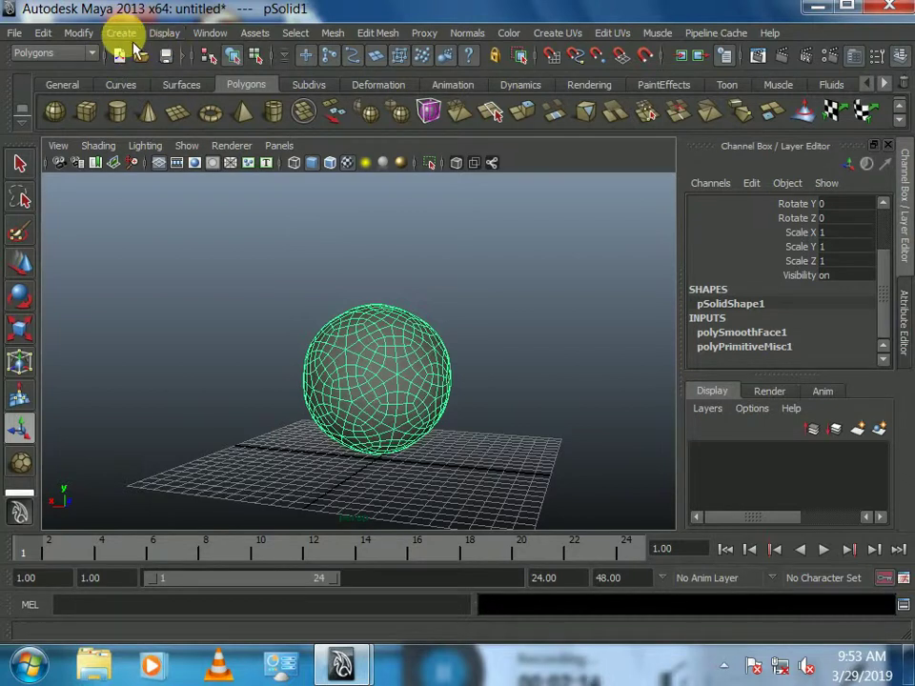
left_click(42, 33)
mouse_move(89, 392)
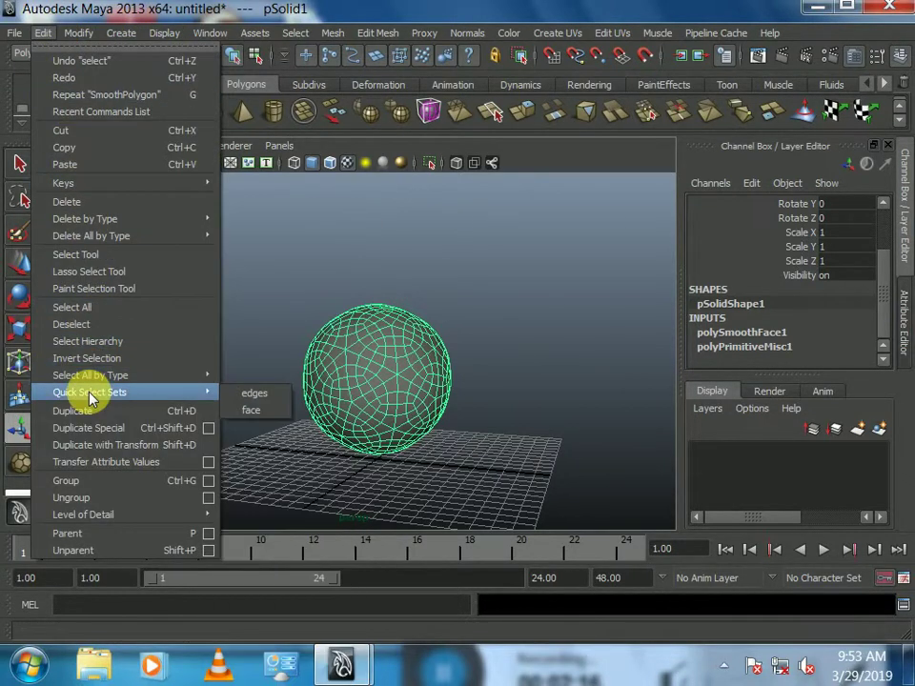
- Bevel the 'edges' quick select set and set the polyBevel1 Offset to 0.15
left_click(247, 394)
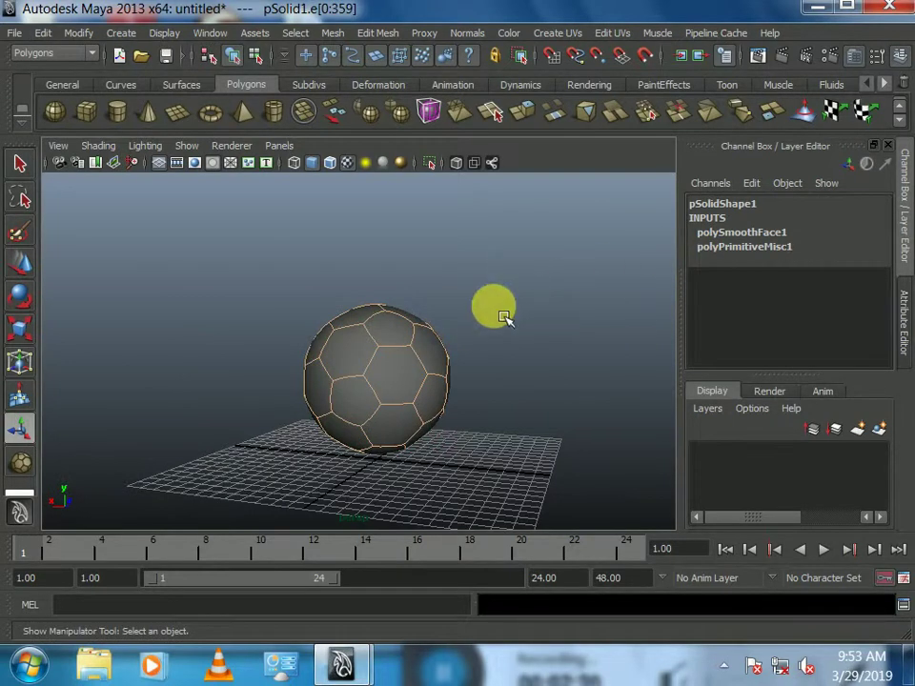
right_click_drag(497, 309, 579, 306, "shift")
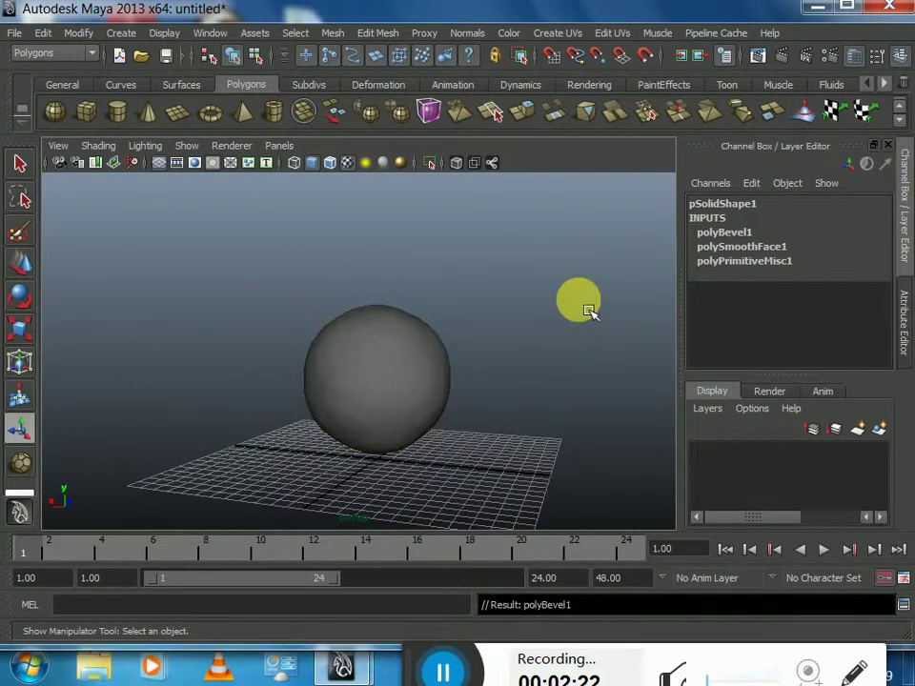
left_click(724, 232)
left_click(825, 260)
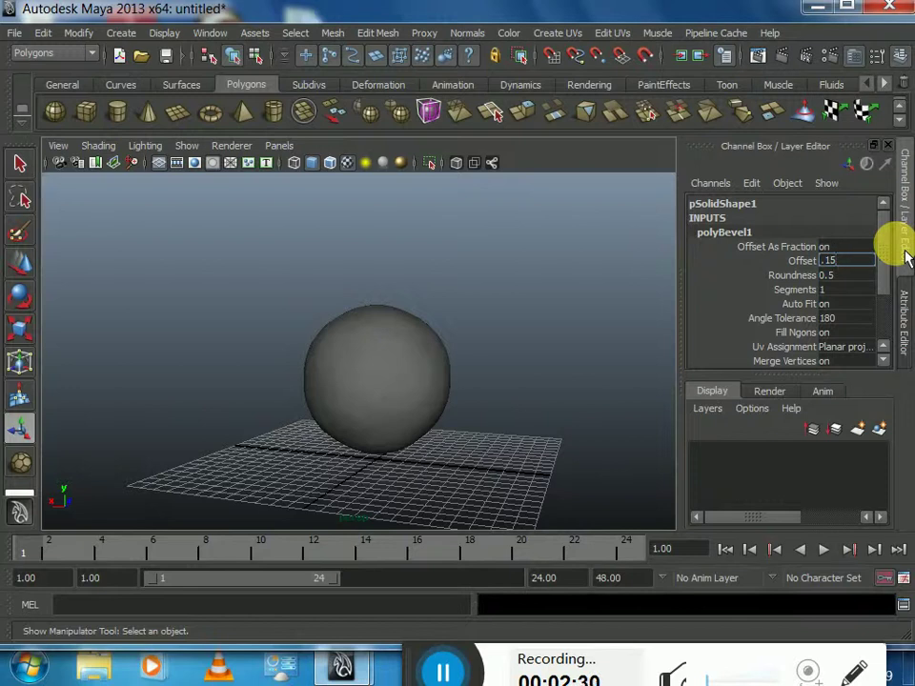
left_click(409, 343)
- Deselect and reselect the bevelled ball, then orbit to inspect the new seam bands
left_click(511, 327)
scroll(494, 381, "up", 2)
scroll(492, 377, "up", 2)
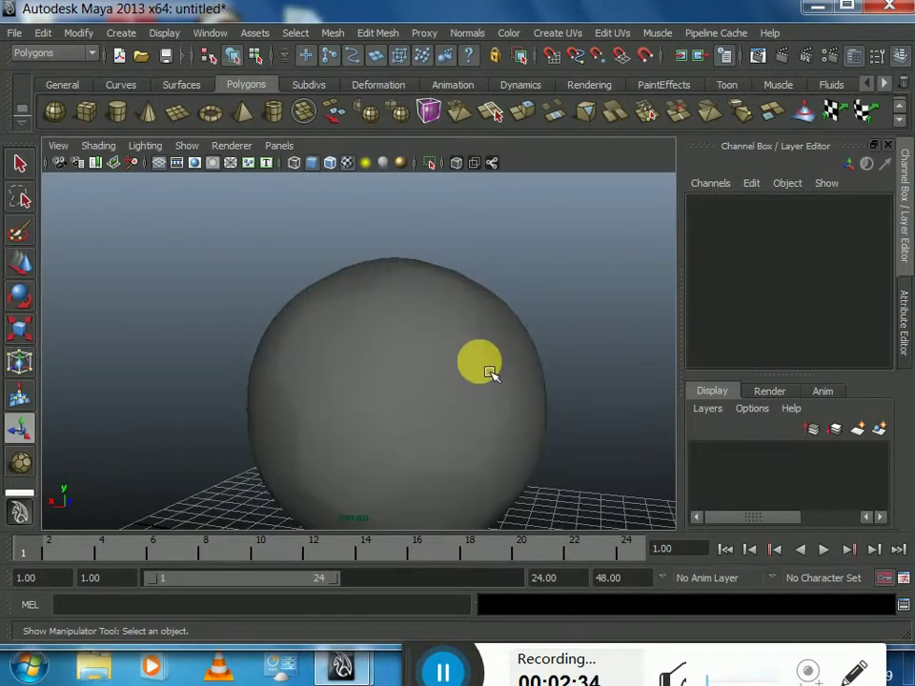
left_click(488, 386)
scroll(469, 376, "down", 1)
scroll(447, 383, "down", 1)
mouse_move(441, 387)
left_mouse_down("alt")
mouse_move(449, 419)
mouse_move(471, 425)
mouse_move(402, 416)
left_mouse_up("alt")
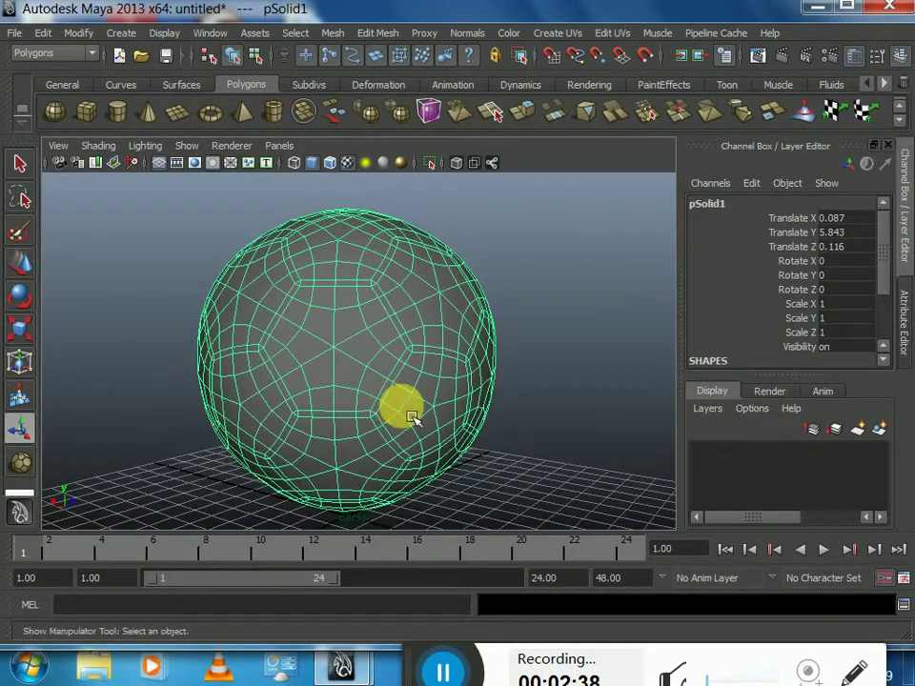
- In face mode, select five groove-face loops along the seams on the front side
scroll(413, 416, "up", 2)
right_click(417, 279)
left_click(416, 320)
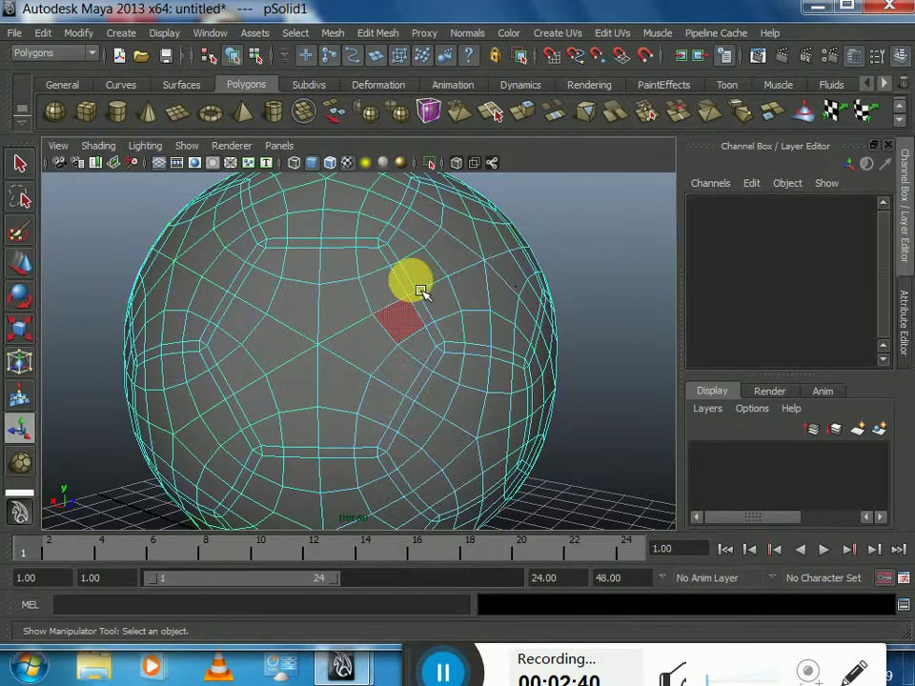
left_click(386, 250)
scroll(417, 294, "up", 3)
scroll(417, 293, "down", 3)
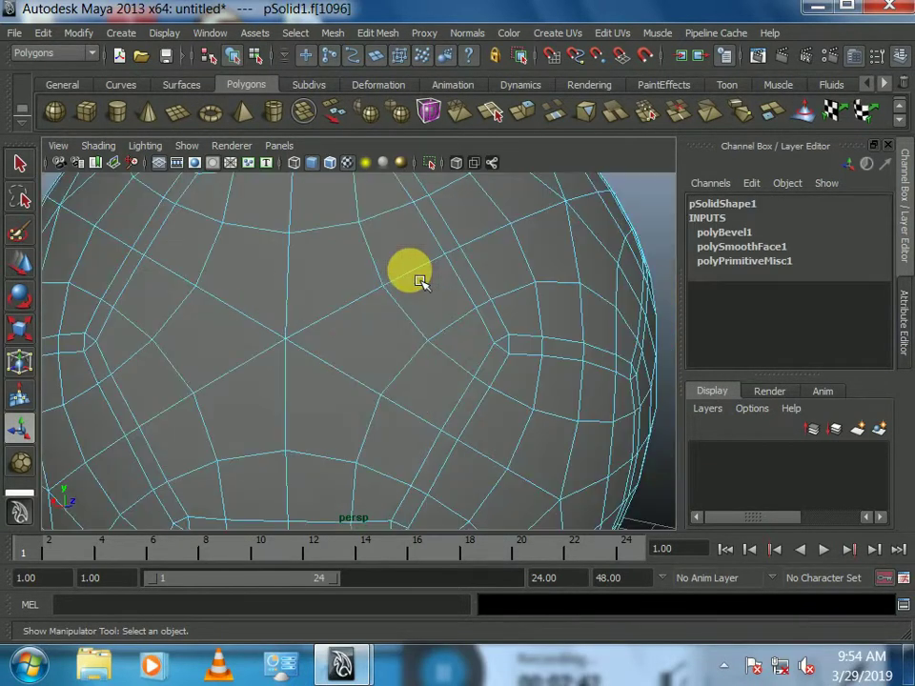
mouse_move(439, 254)
left_mouse_down("alt")
mouse_move(433, 327)
mouse_move(423, 324)
left_mouse_up("alt")
left_click(407, 328)
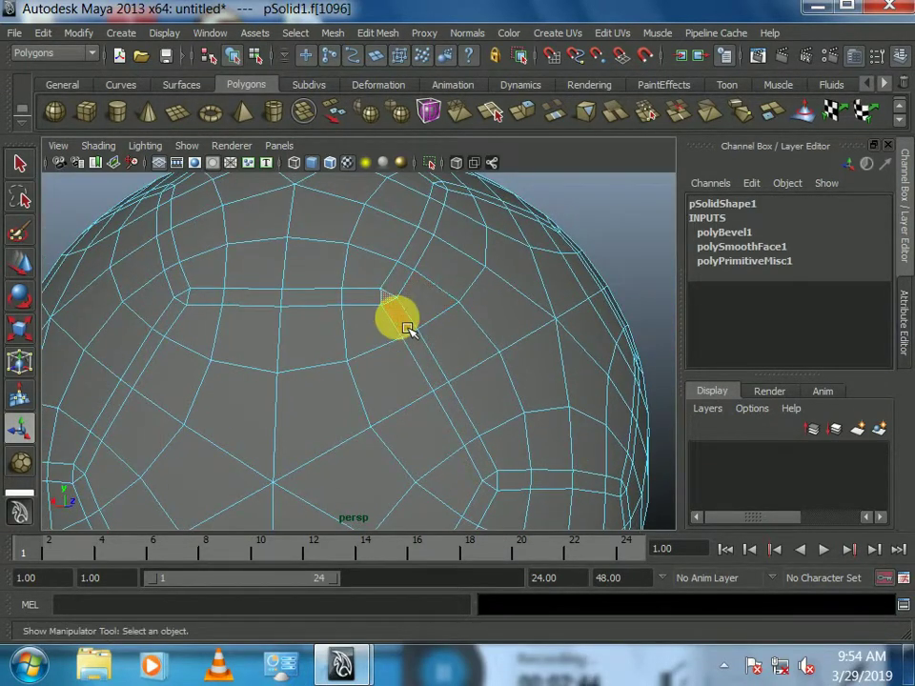
double_click(404, 292)
double_click(414, 261, "shift")
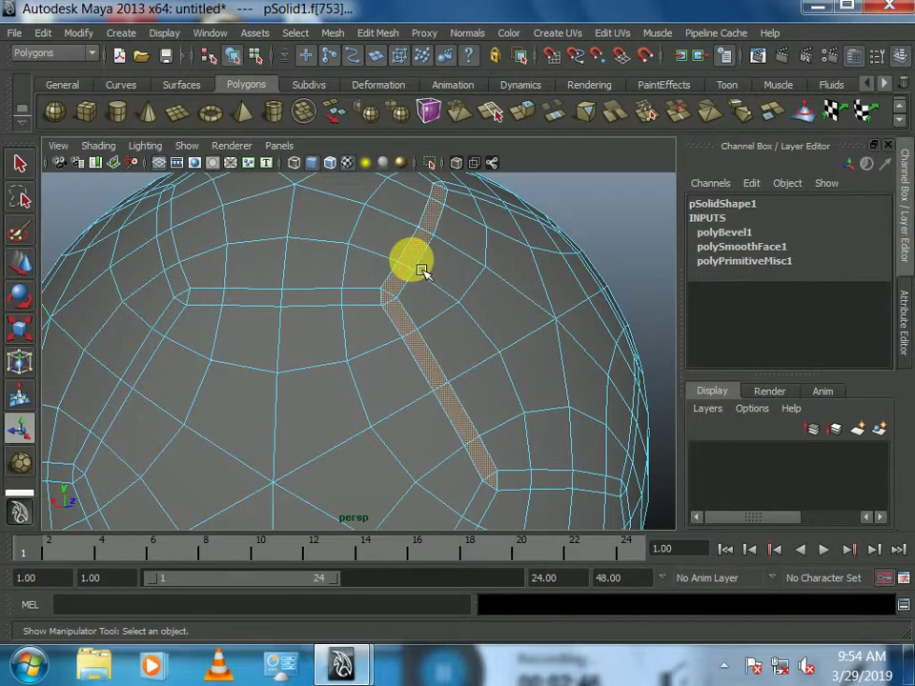
double_click(333, 301, "shift")
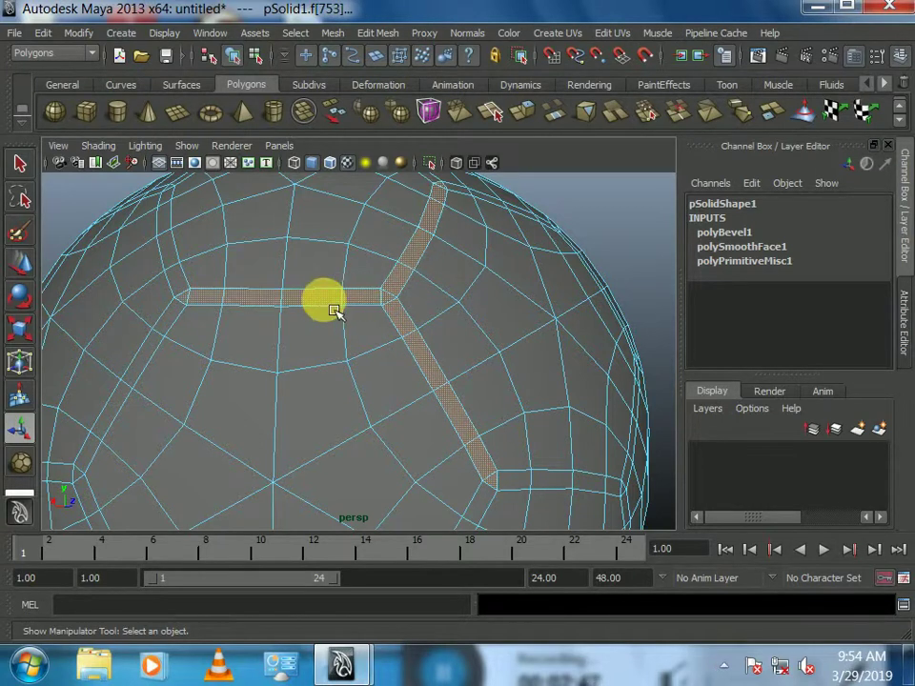
double_click(180, 266, "shift")
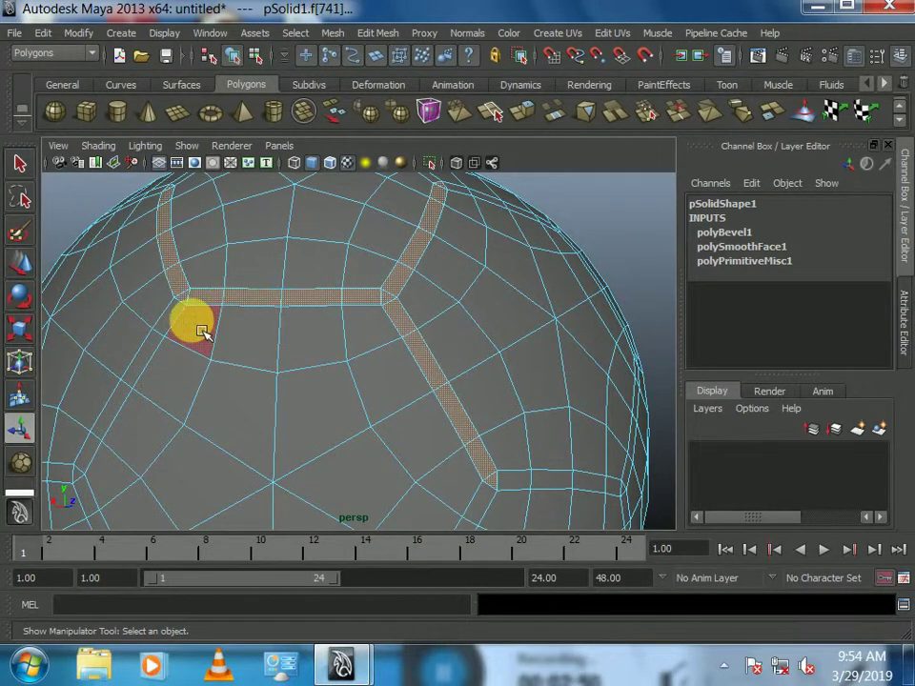
double_click(164, 342, "shift")
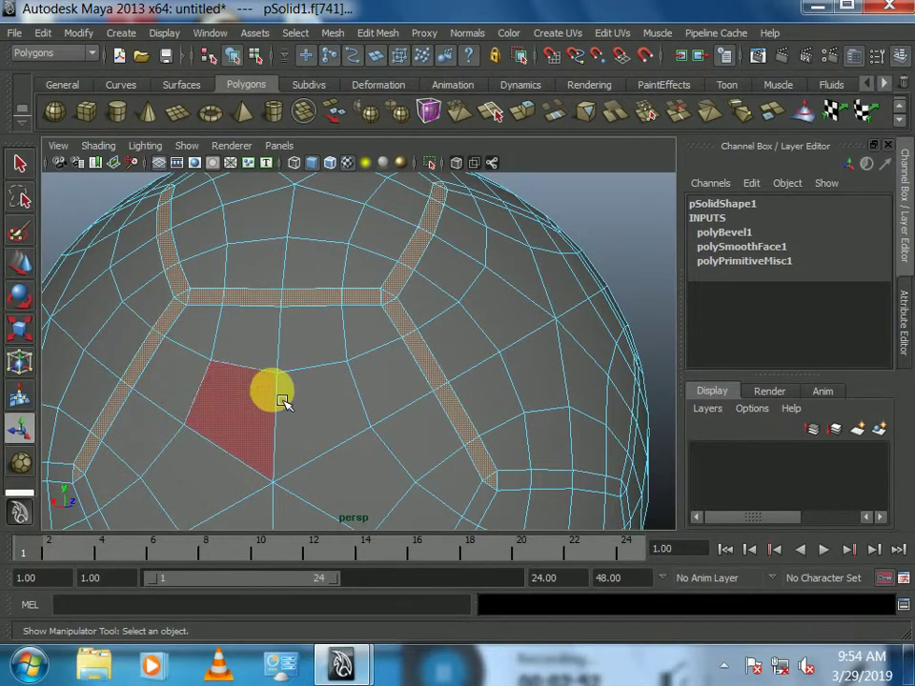
- Frame the ball and add four more groove strips around the central hexagon
key("a")
left_click_drag(309, 445, 365, 348, "alt")
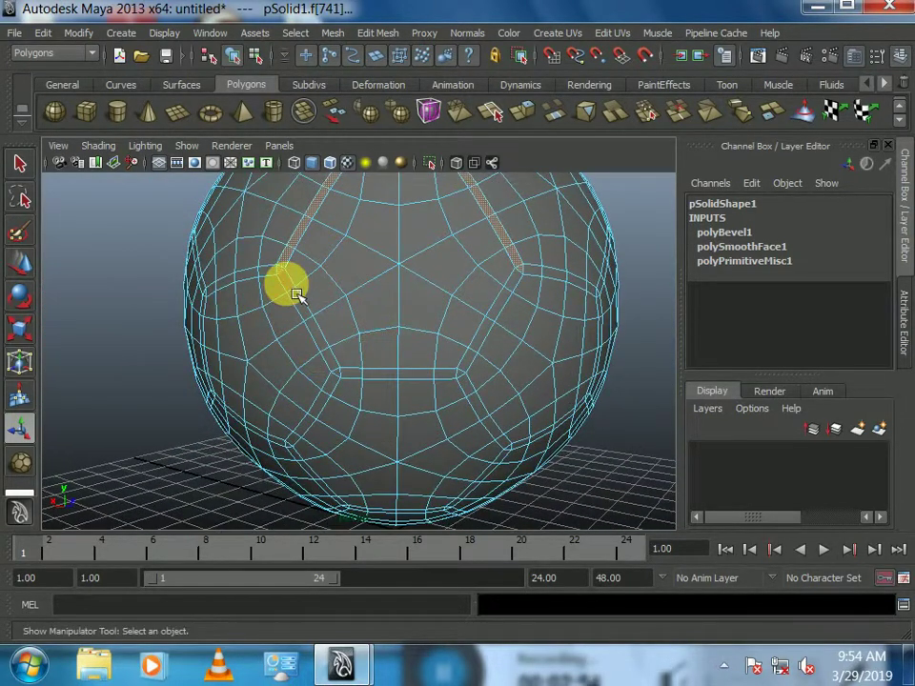
double_click(271, 296, "shift")
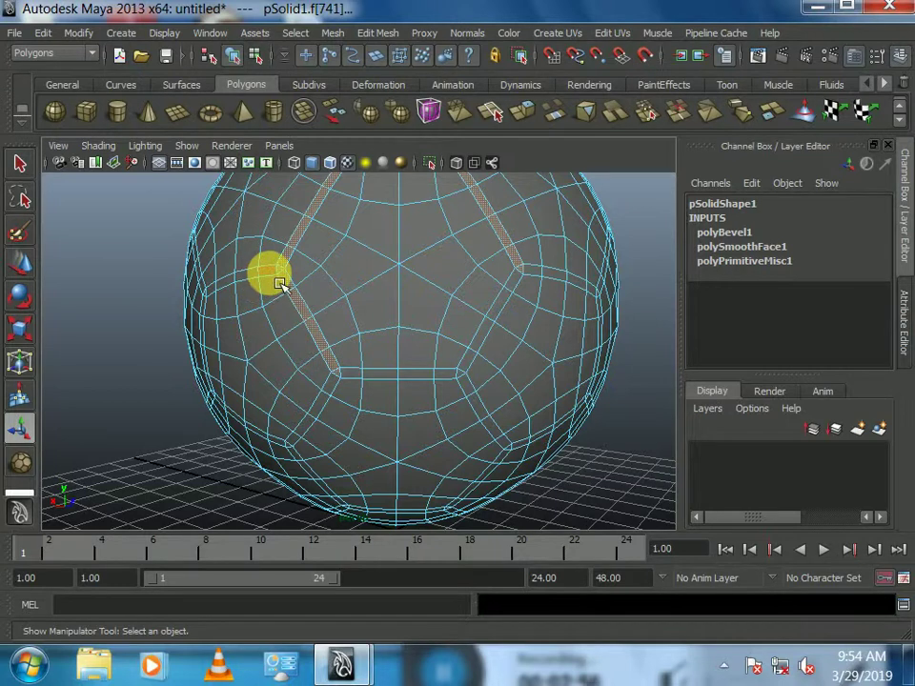
double_click(259, 284, "shift")
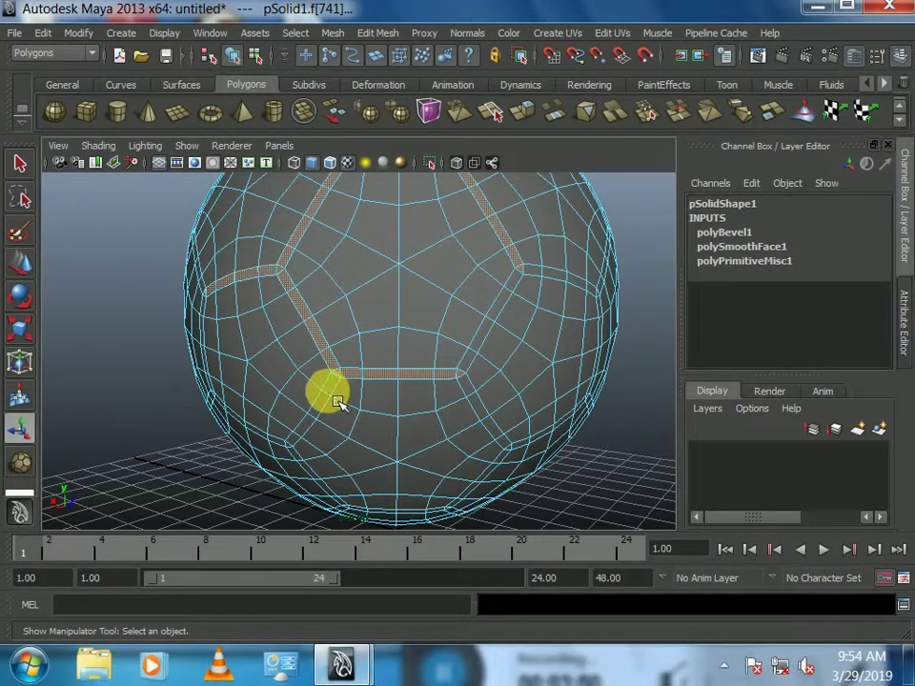
double_click(327, 398, "shift")
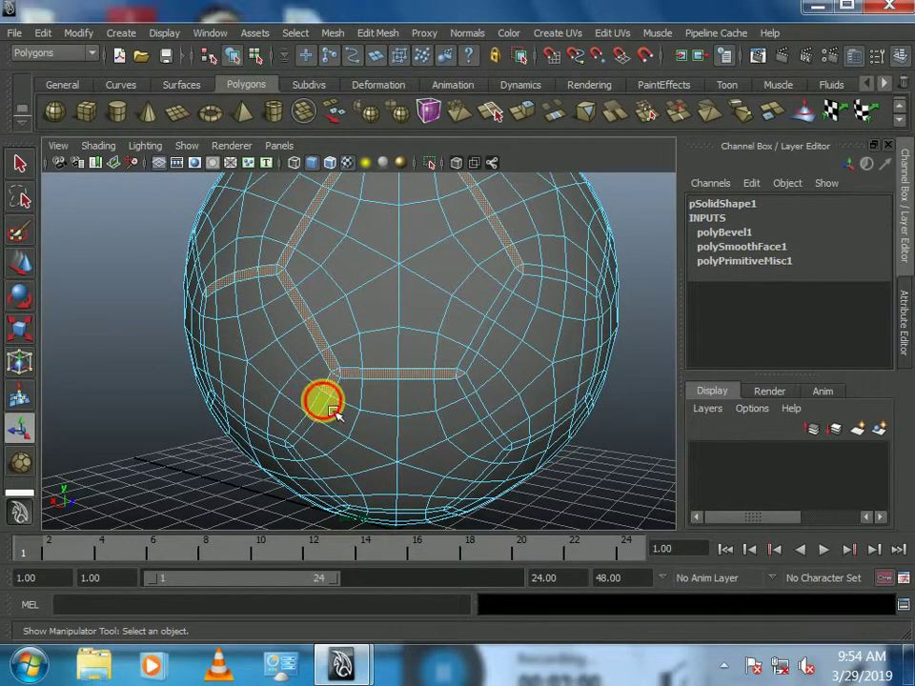
double_click(484, 415, "shift")
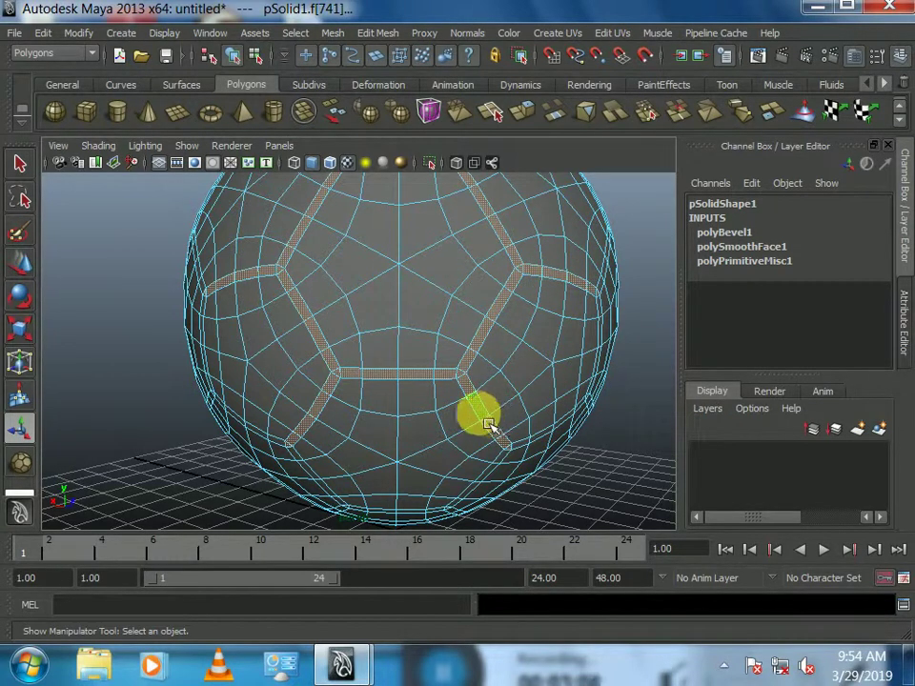
- Orbit to another side and add five more groove faces and strips to the selection
left_click_drag(255, 445, 415, 441, "alt")
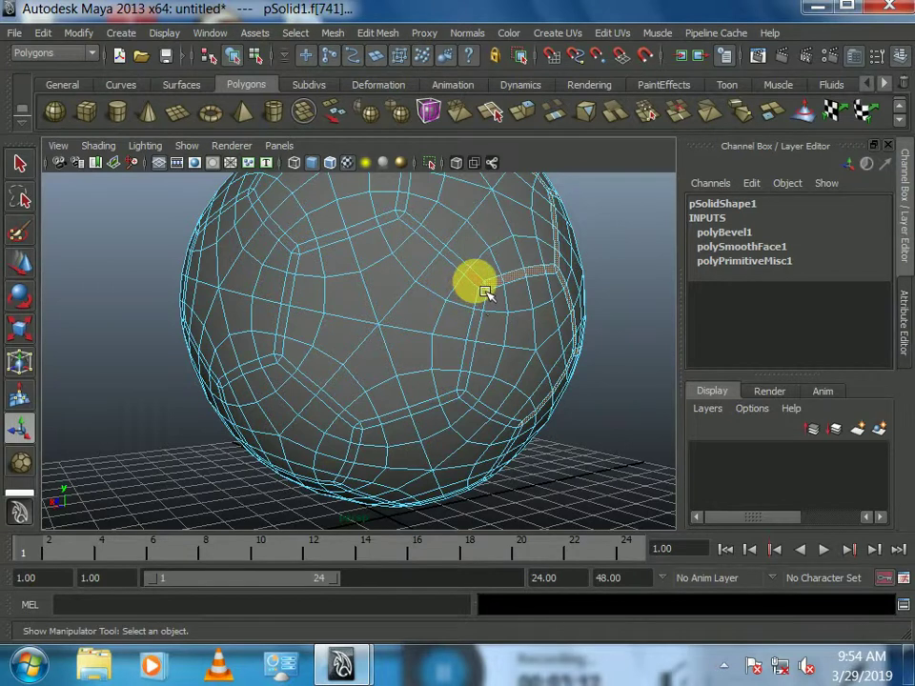
left_click(384, 238, "shift")
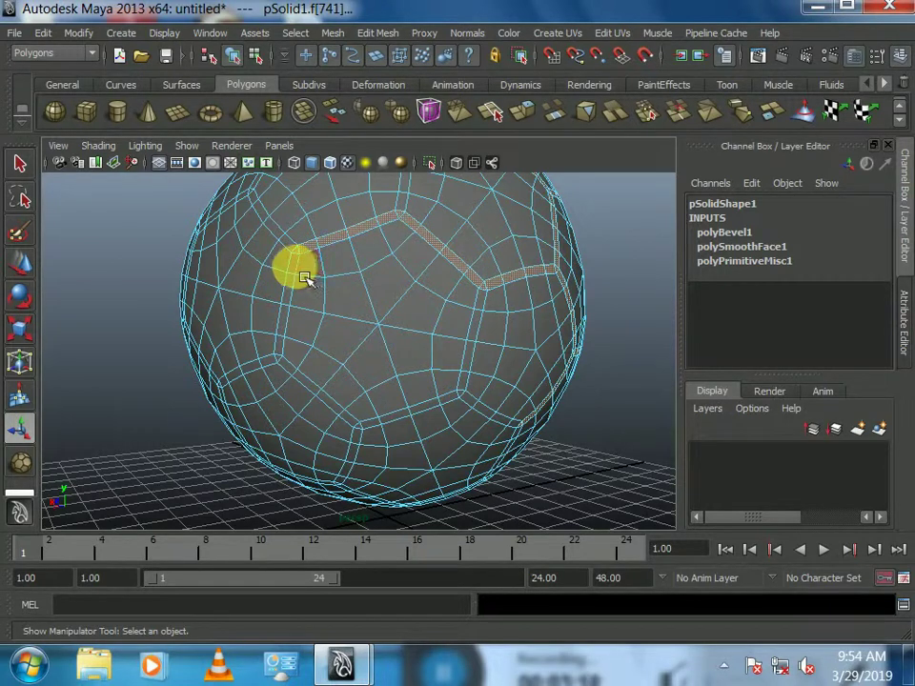
left_click(301, 293, "shift")
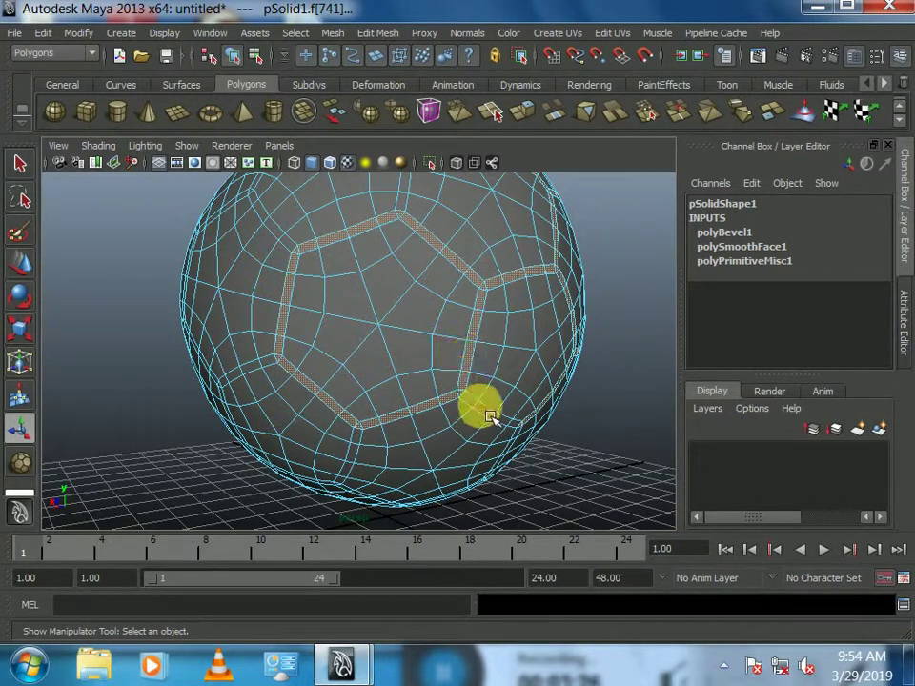
left_click(467, 398)
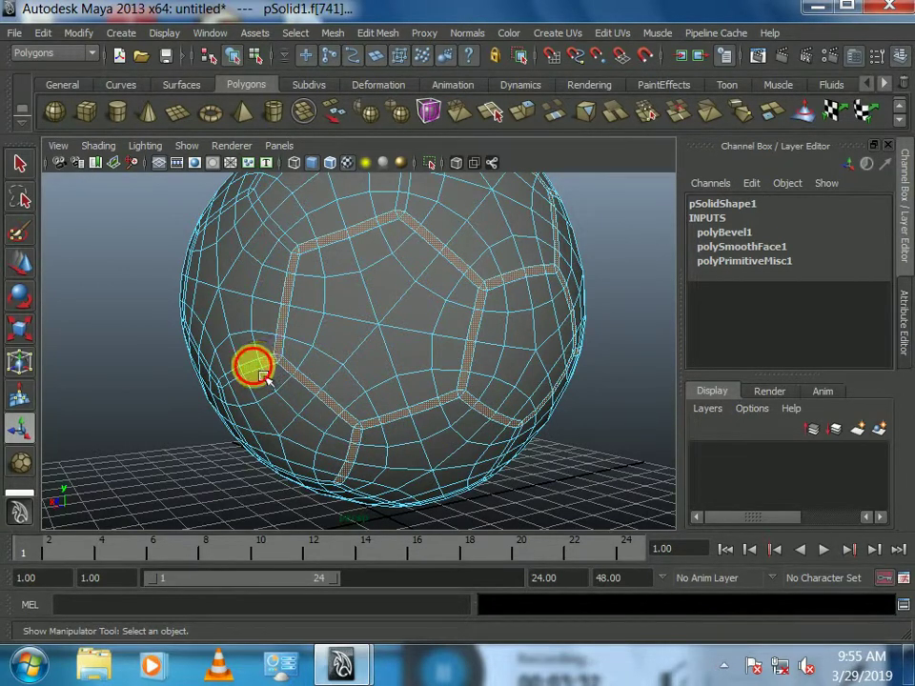
left_click(283, 236)
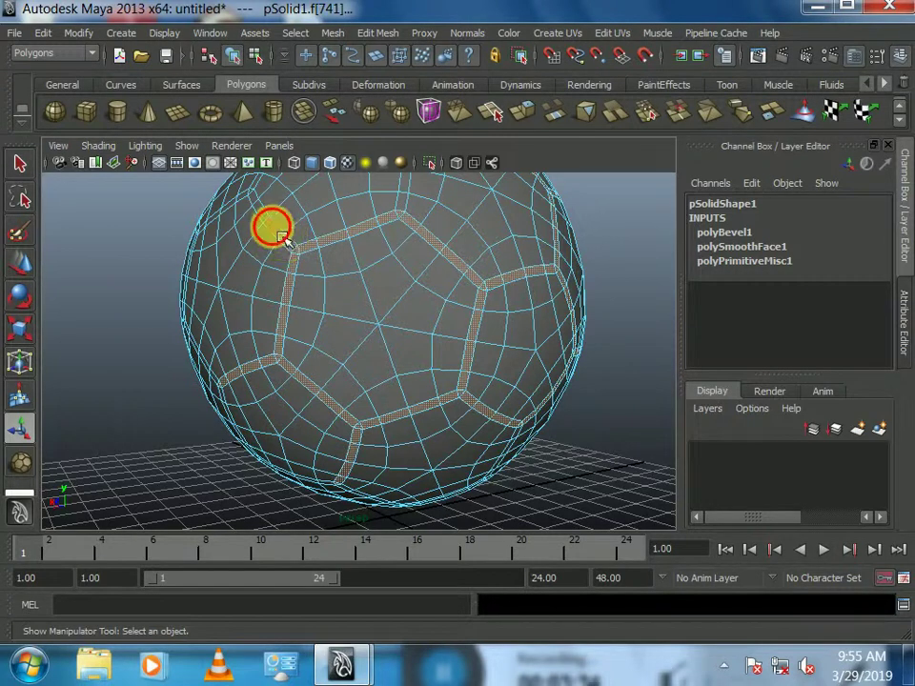
left_click(417, 195)
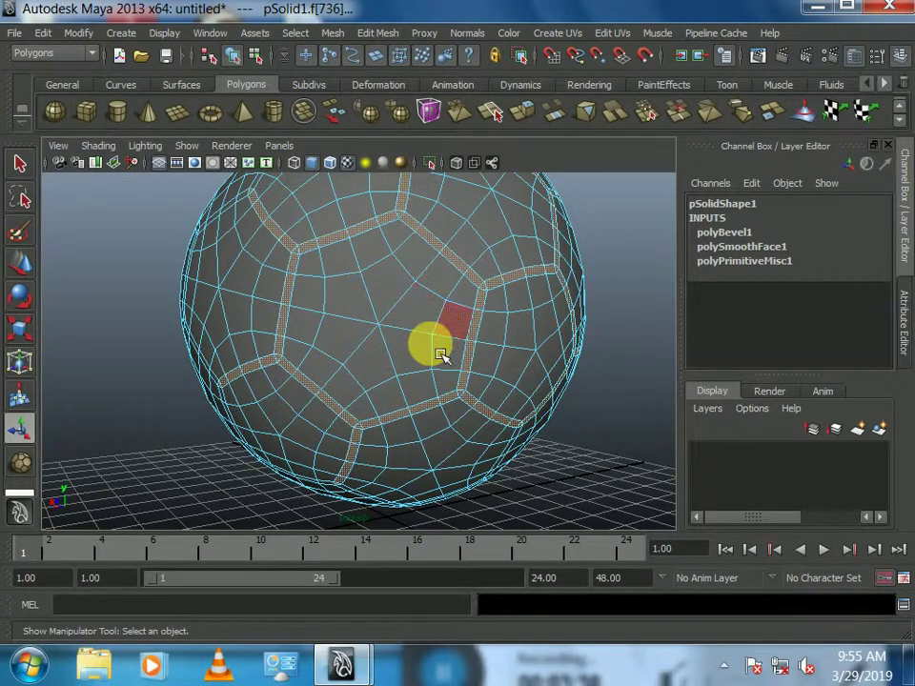
- Add another groove face to the seam selection, orbiting to view the ball from higher up
mouse_move(541, 393)
left_mouse_down("alt")
mouse_move(447, 376)
mouse_move(384, 337)
left_mouse_up("alt")
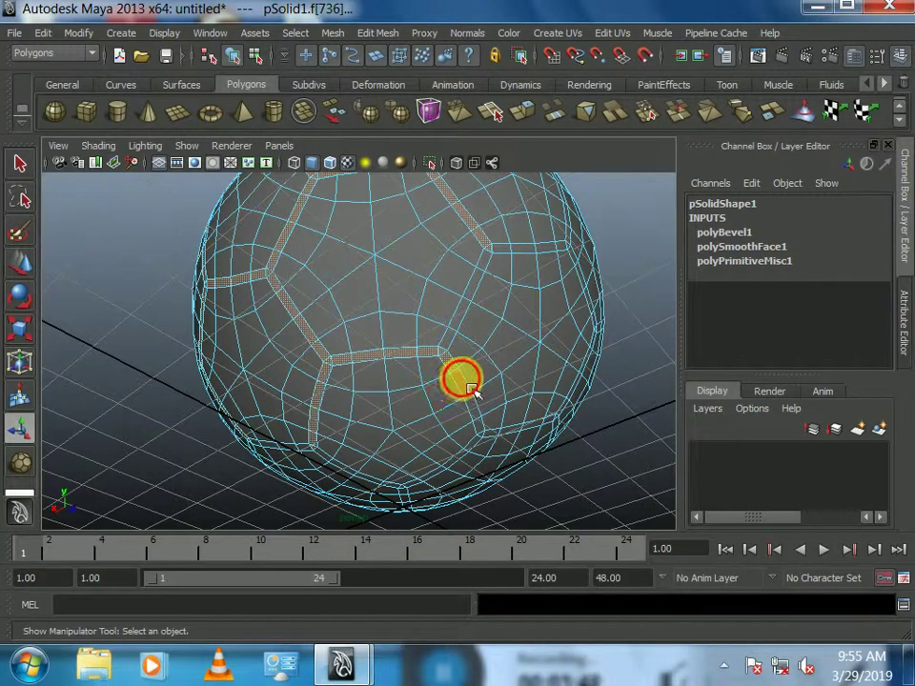
left_click(436, 338)
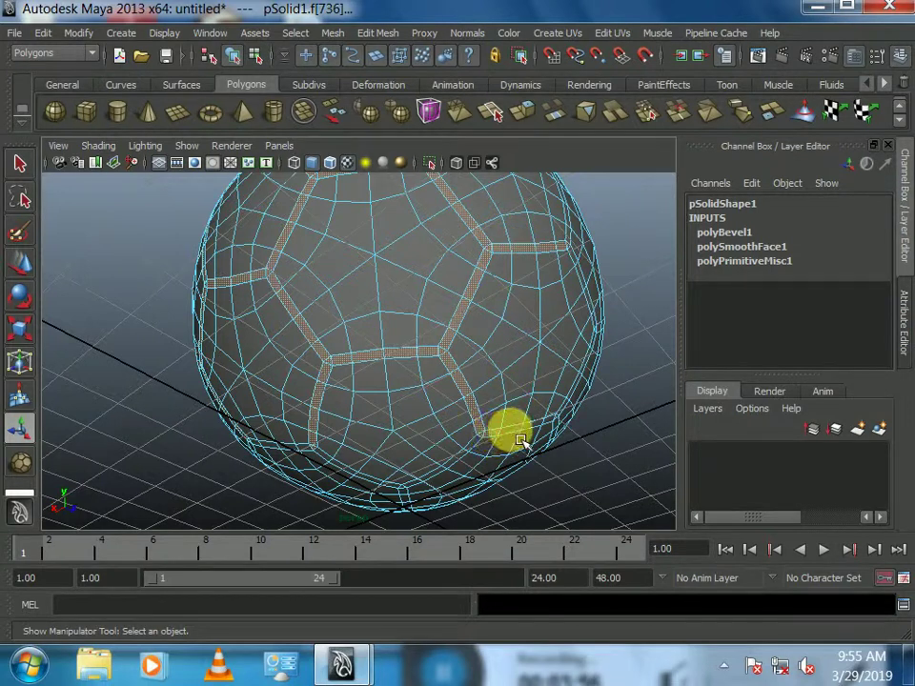
left_click_drag(484, 436, 497, 380, "alt")
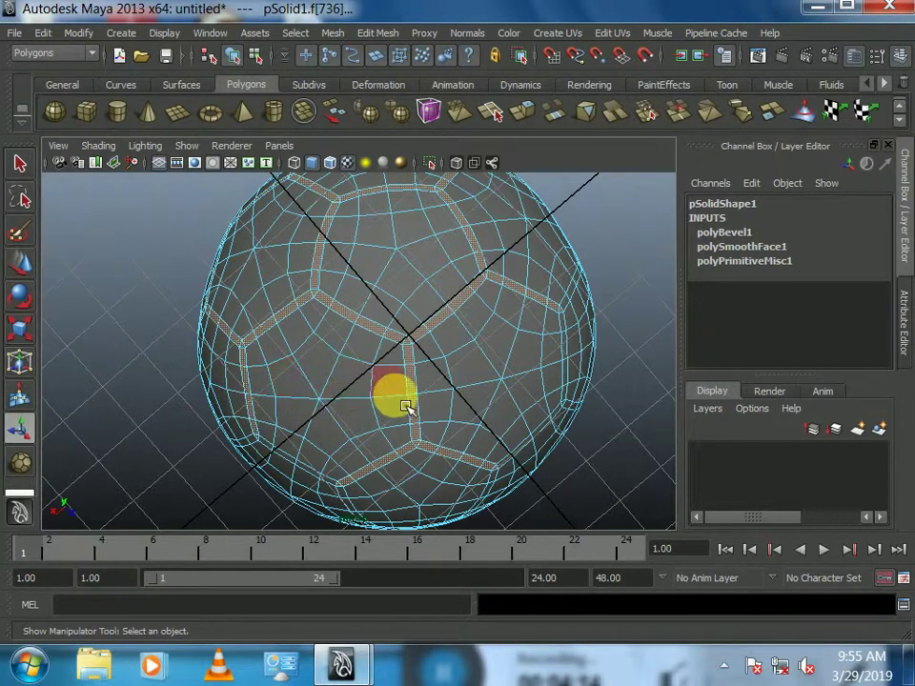
- Extend the seam-strip selection downward and to the right, undoing one mistaken pick
mouse_move(527, 418)
left_mouse_down("alt")
mouse_move(388, 409)
mouse_move(527, 388)
mouse_move(575, 317)
mouse_move(553, 314)
left_mouse_up("alt")
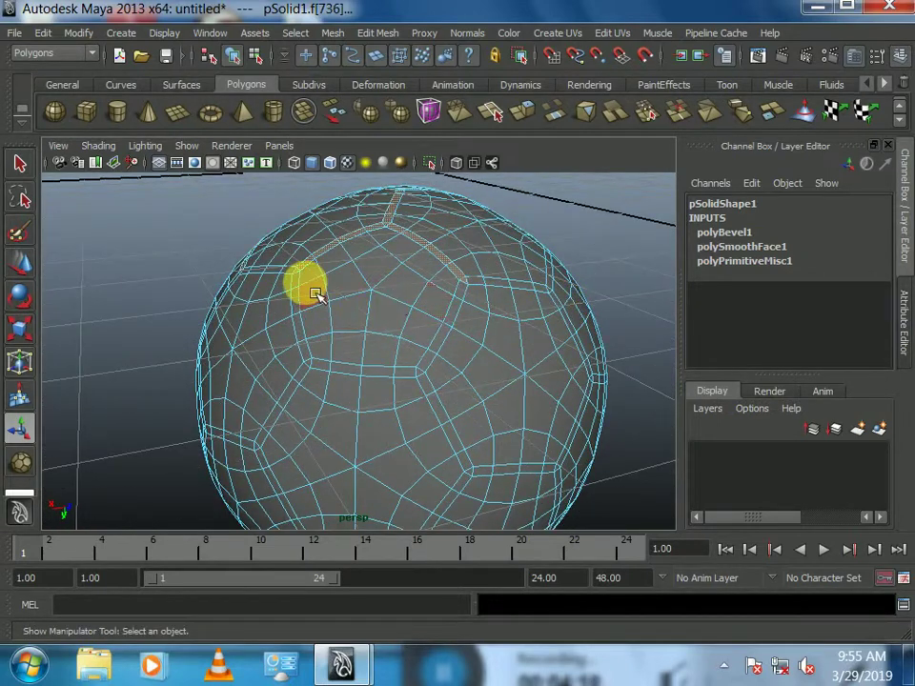
mouse_move(305, 290)
left_mouse_down()
mouse_move(306, 396)
mouse_move(404, 388)
mouse_move(316, 378)
mouse_move(317, 363)
mouse_move(382, 380)
mouse_move(443, 372)
mouse_move(448, 353)
left_mouse_up()
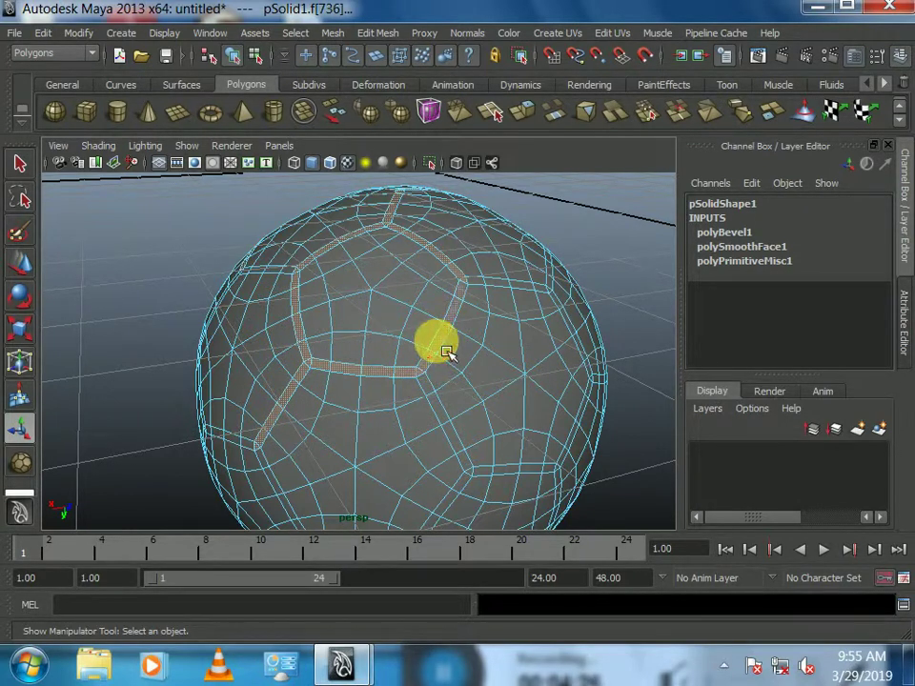
left_click(487, 288)
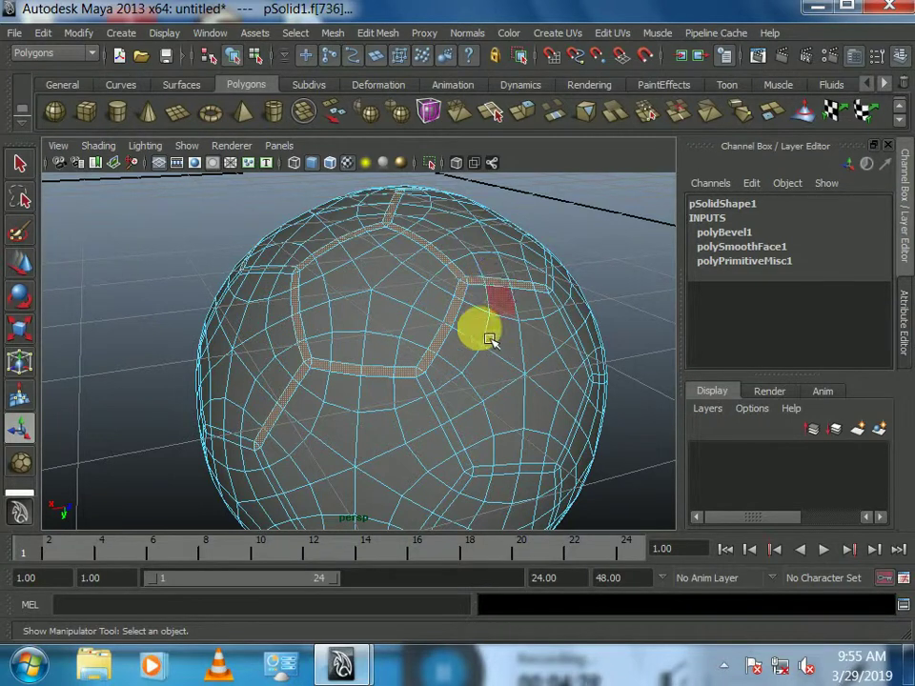
left_click(465, 448)
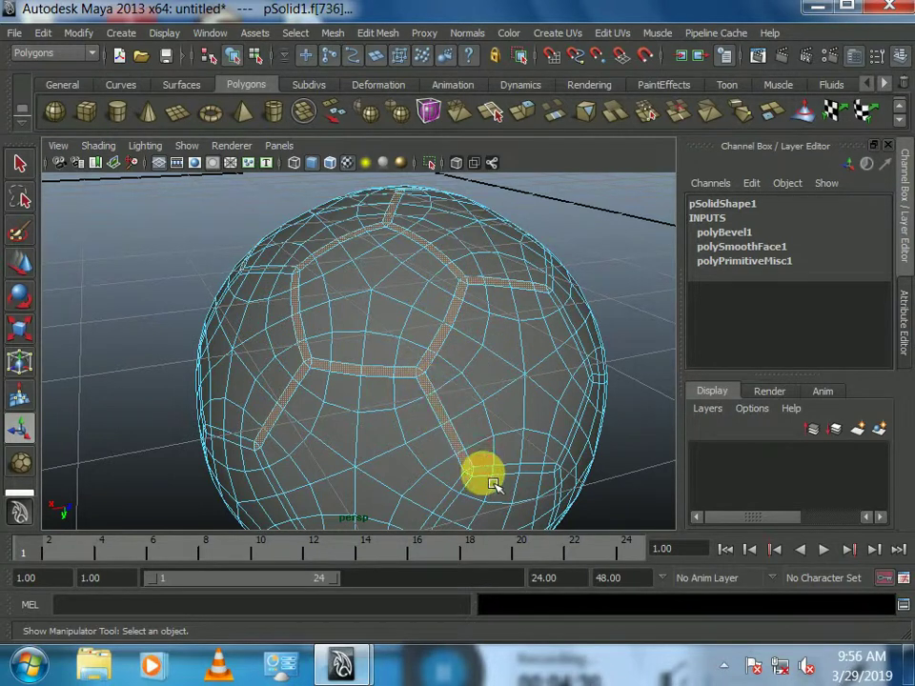
left_click(571, 462)
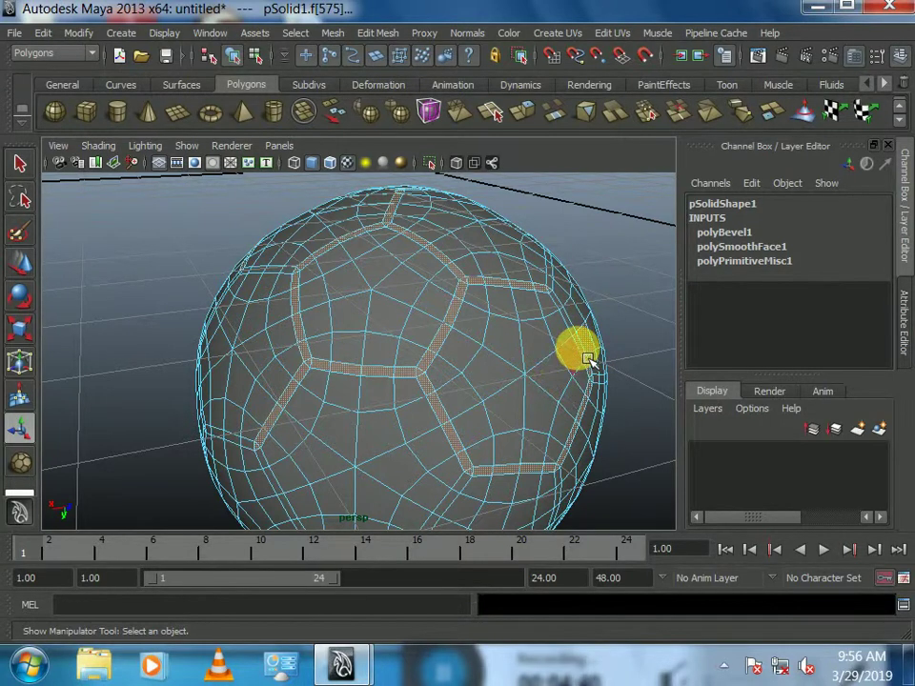
key("ctrl+z")
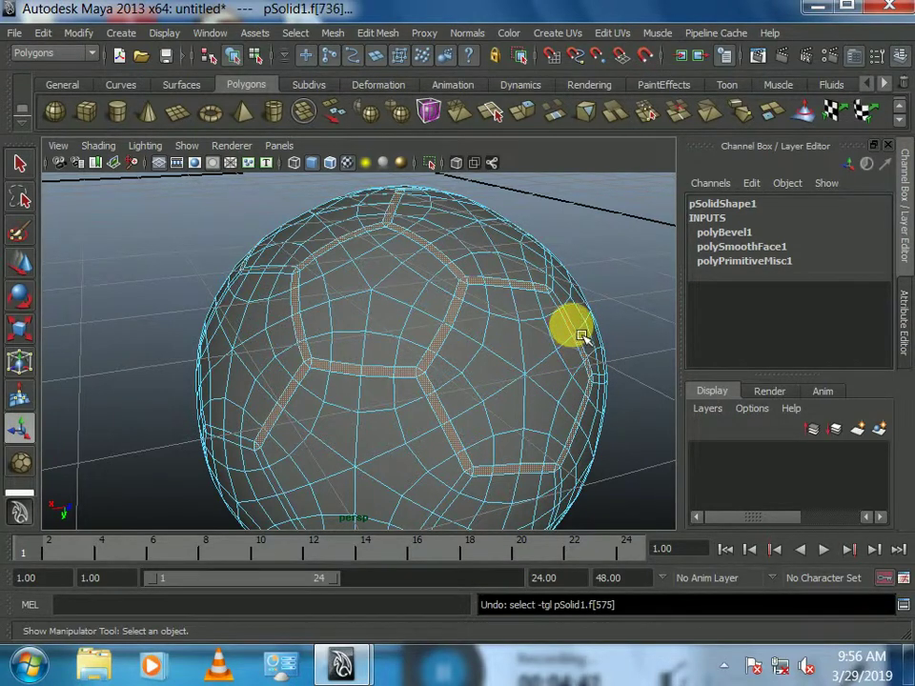
left_click(572, 320, "shift")
left_click(551, 351, "shift")
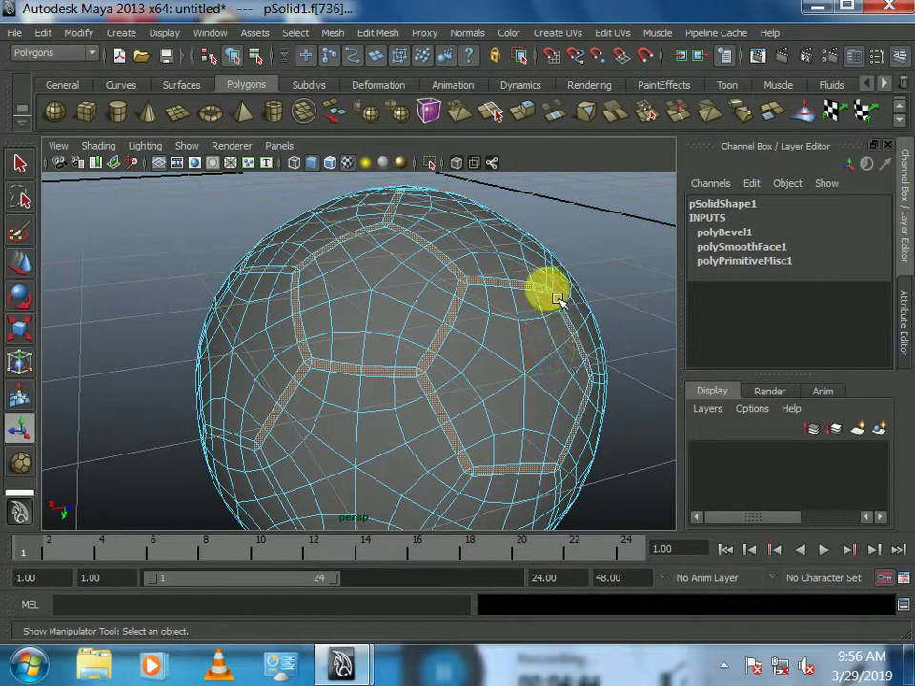
- From the top of the ball, add hexagon border strips and lower-right seam faces
mouse_move(561, 282)
left_mouse_down("alt")
mouse_move(496, 408)
mouse_move(466, 434)
mouse_move(425, 416)
mouse_move(439, 377)
left_mouse_up("alt")
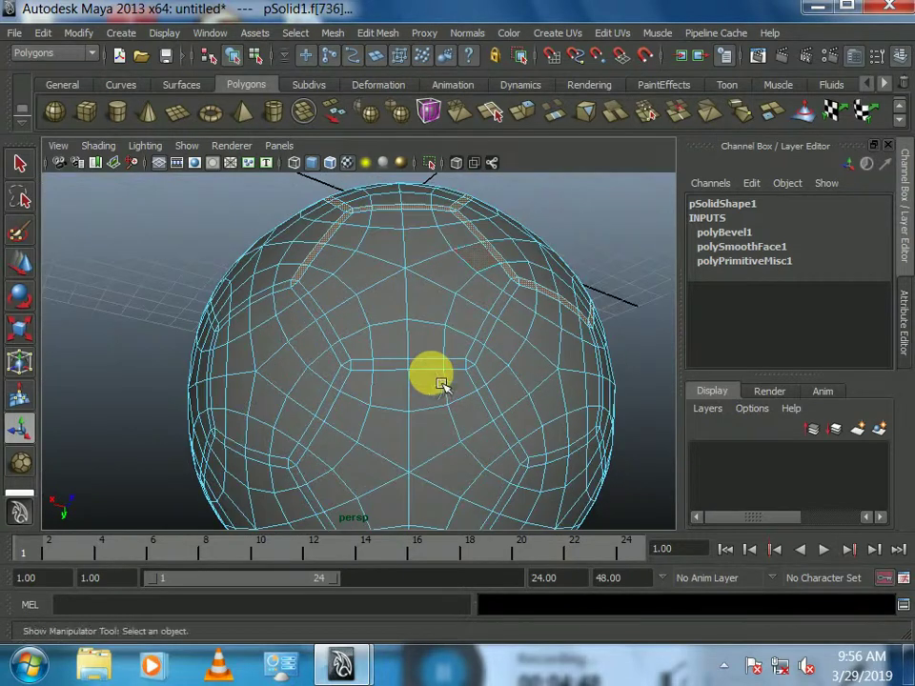
left_click(276, 303)
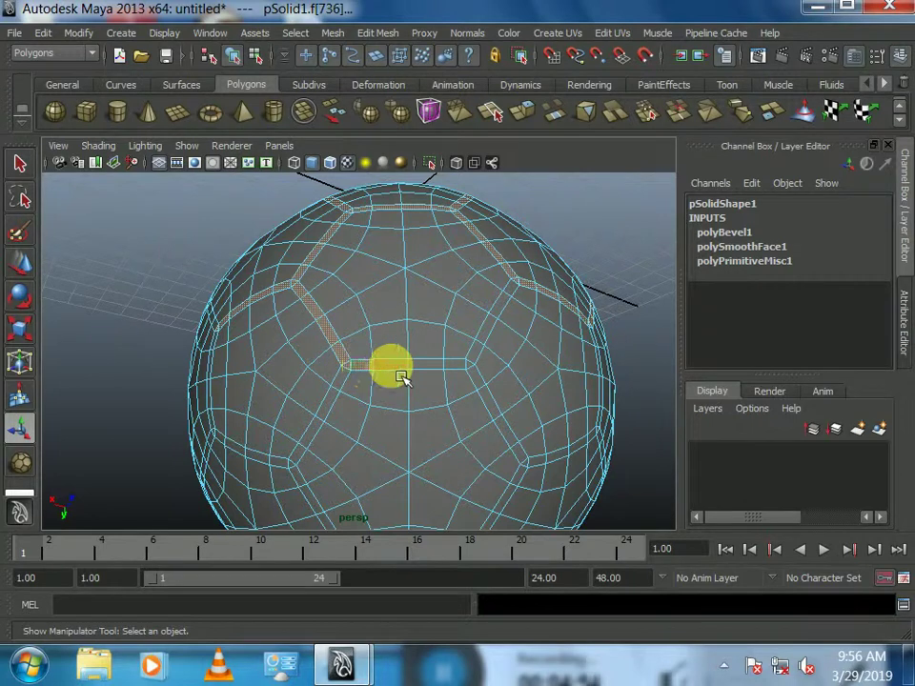
left_click(340, 401)
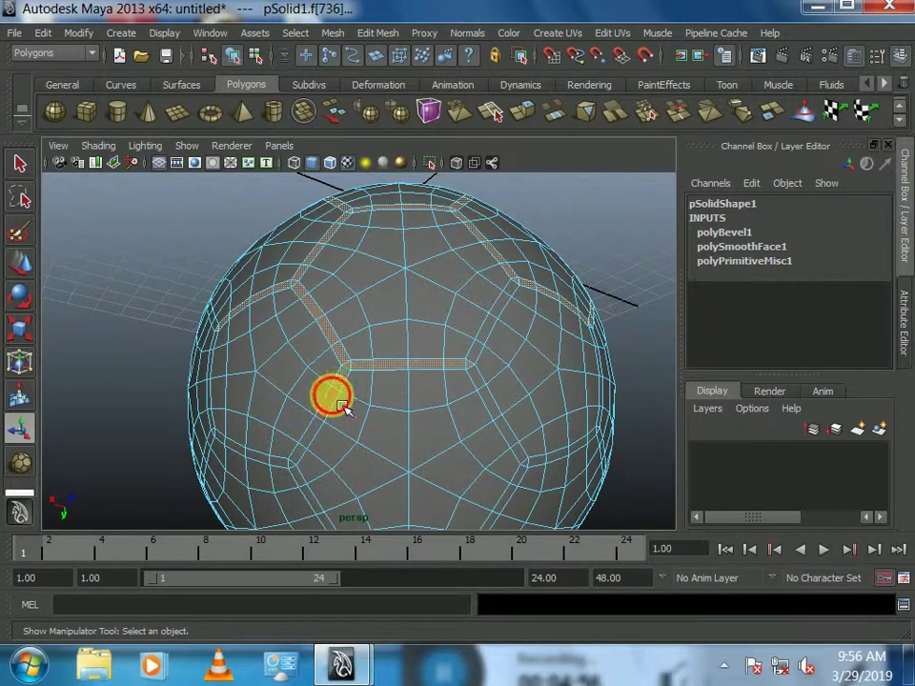
left_click(306, 494)
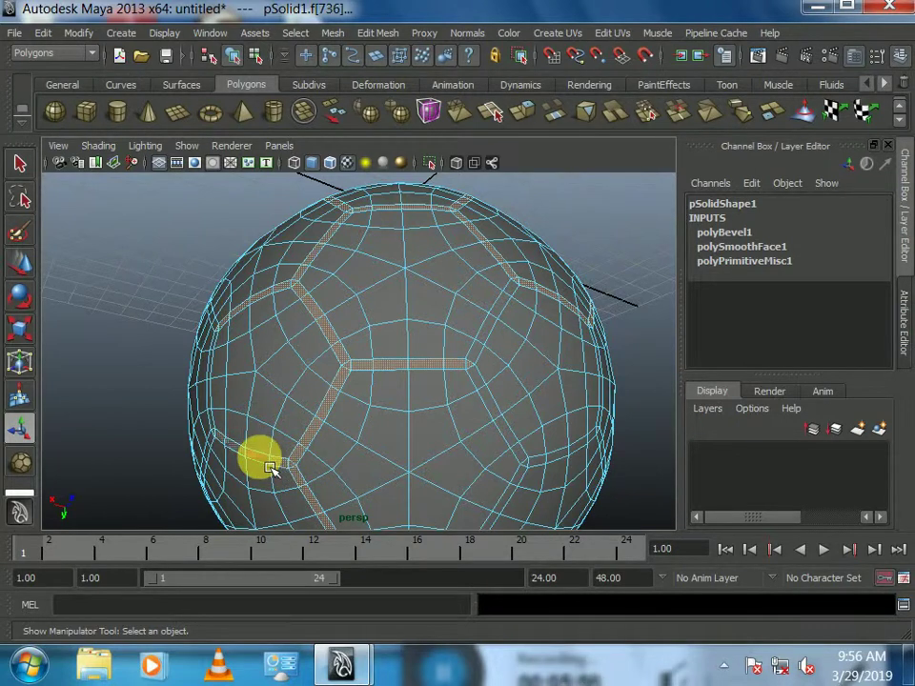
left_click(507, 430)
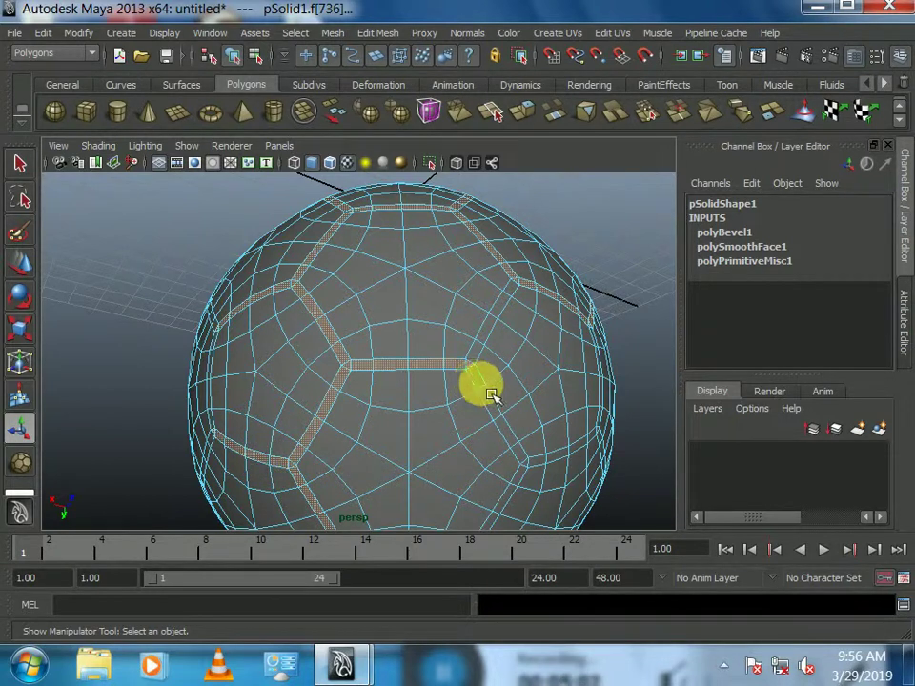
left_click(484, 396, "shift")
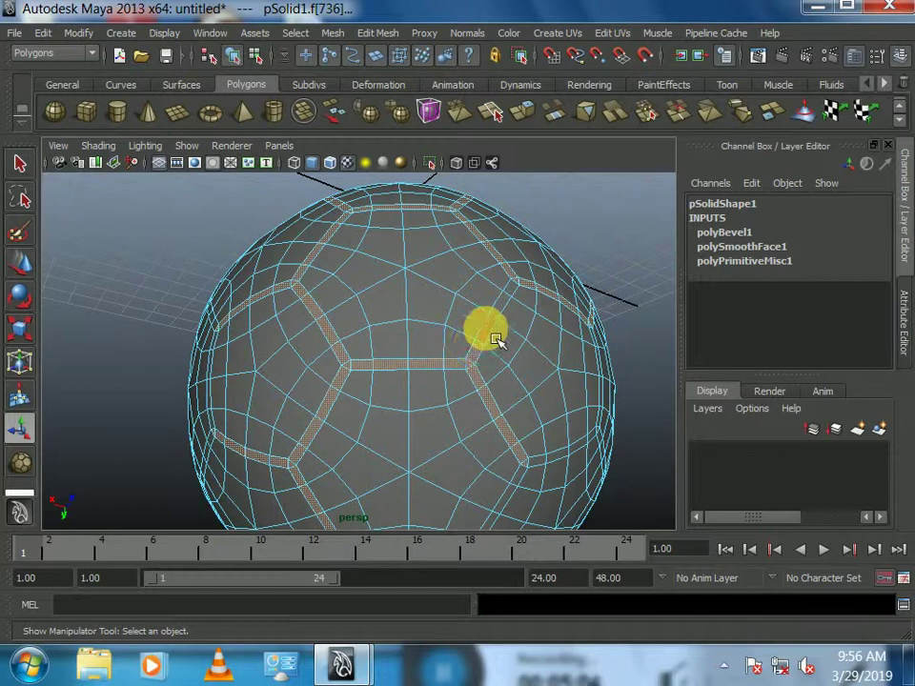
left_click(559, 459, "shift")
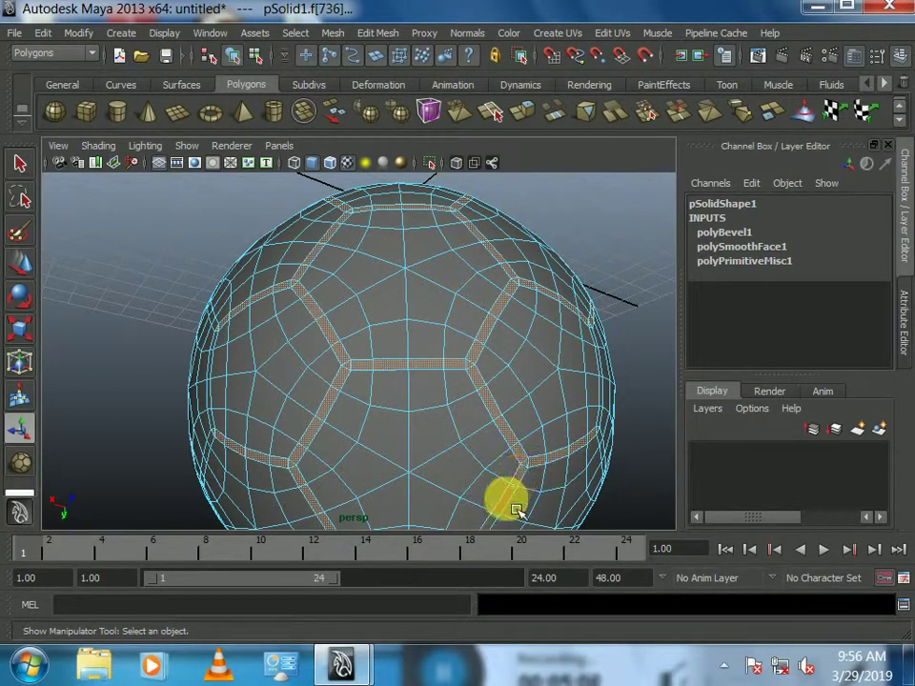
left_click(584, 432, "shift")
- Orbit around and extend the seam selection along the bottom, upward and to the left
left_click_drag(584, 432, 411, 457, "alt")
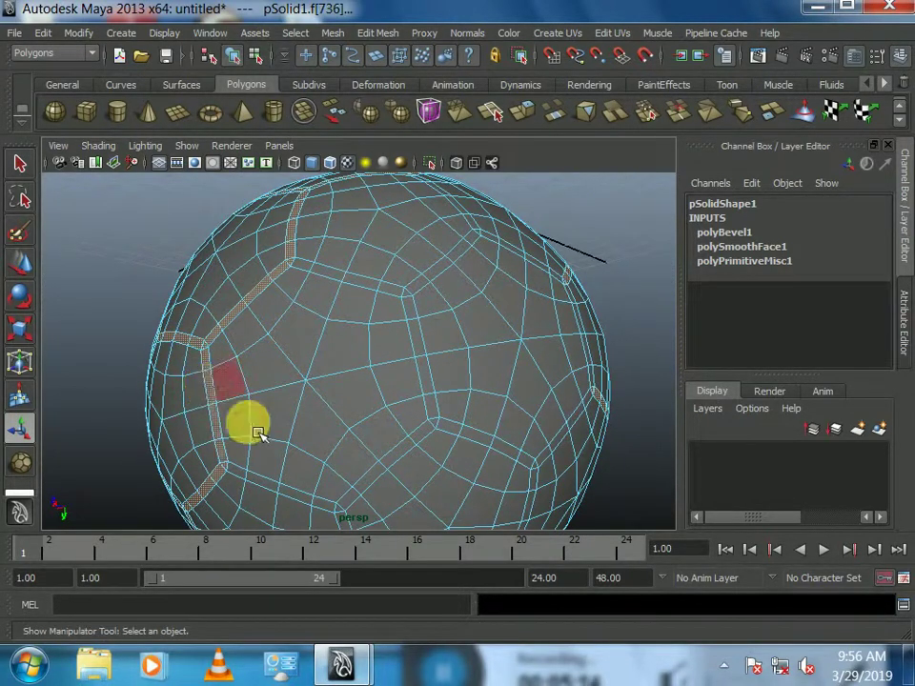
left_click(282, 496, "shift")
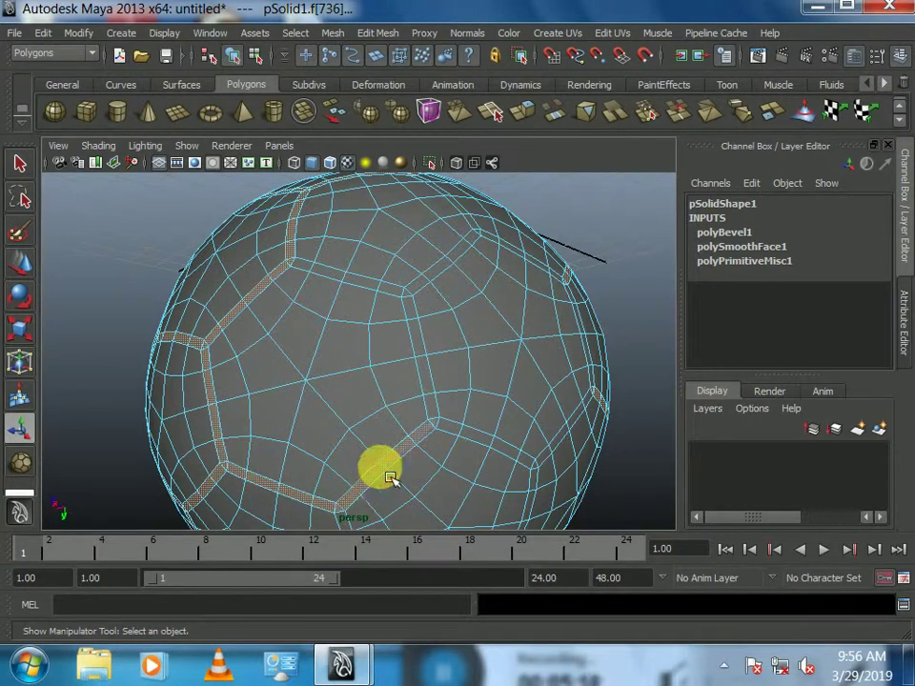
left_click(431, 415, "shift")
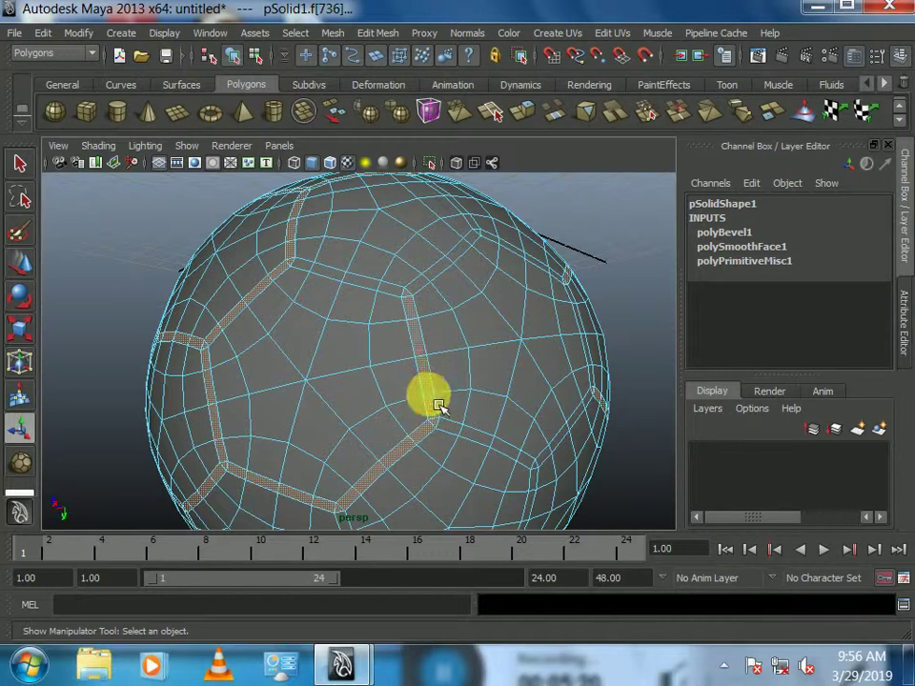
left_click(407, 299, "shift")
left_click(375, 291, "shift")
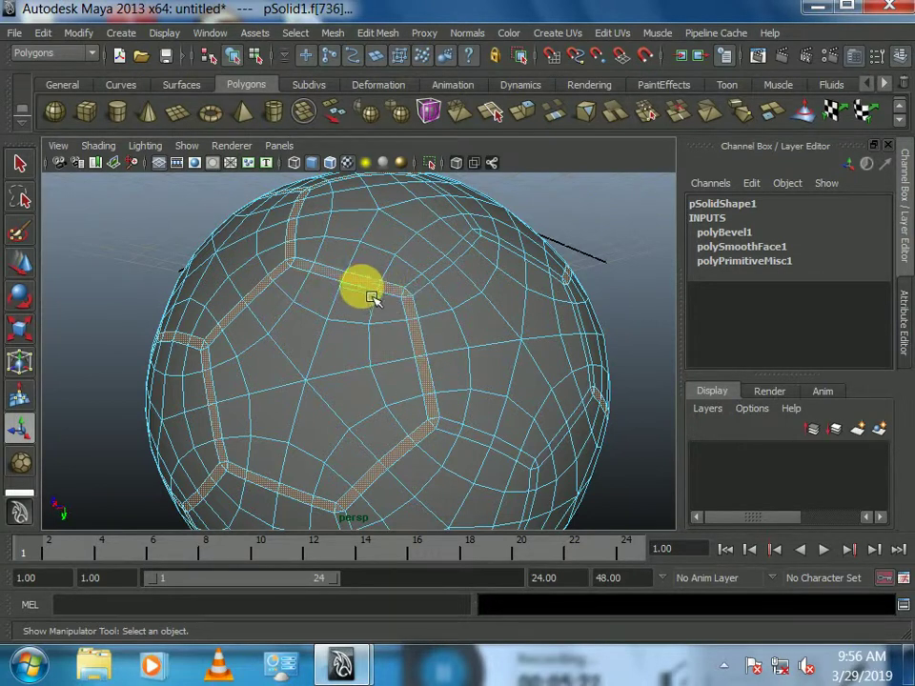
left_click(442, 282, "shift")
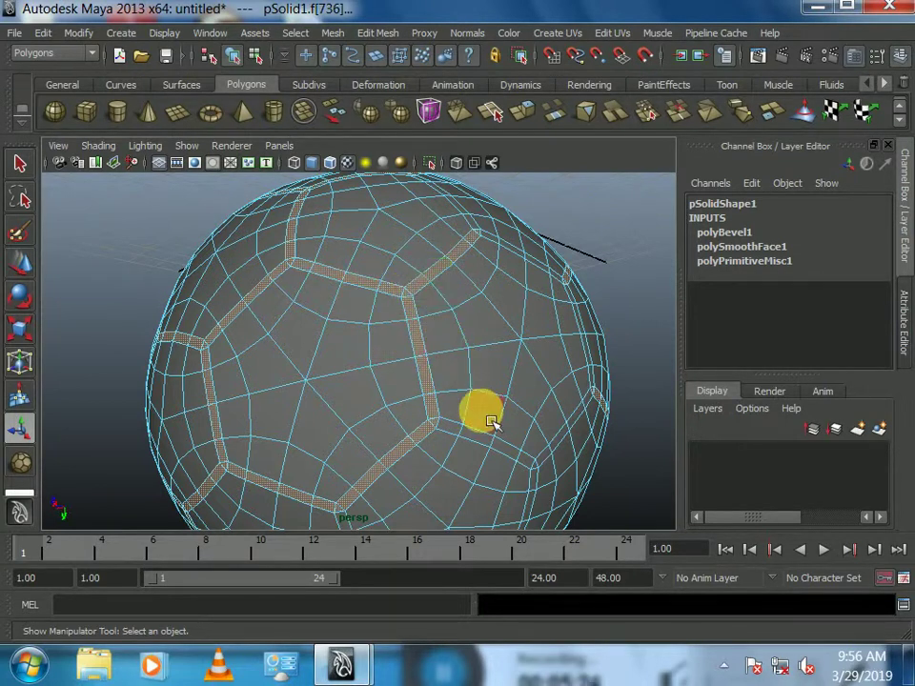
left_click(492, 446, "shift")
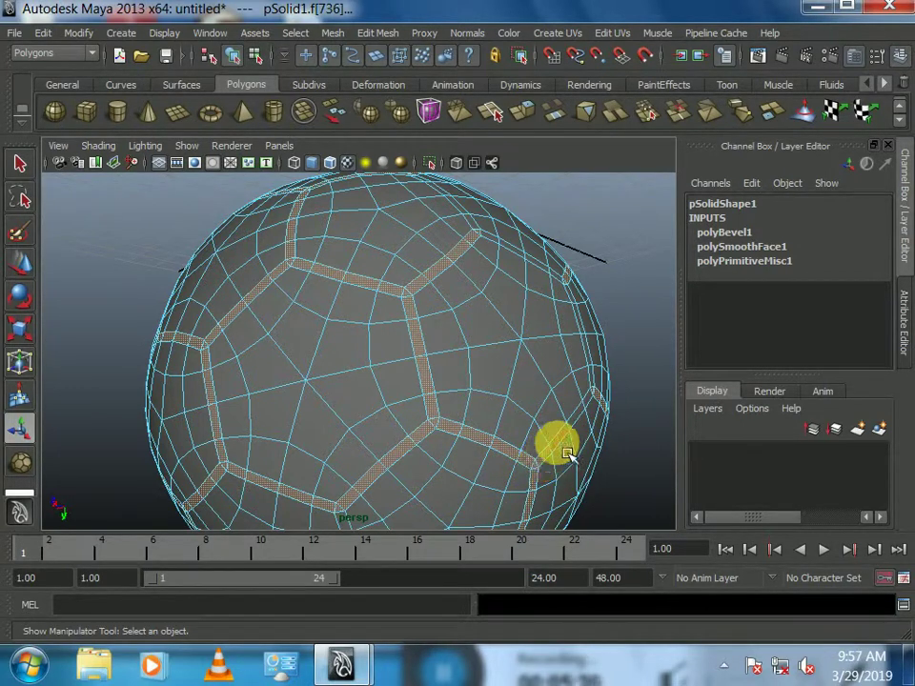
- Add short seam strips near the bottom and underside, then level the view
mouse_move(592, 418)
left_mouse_down("alt")
mouse_move(506, 477)
mouse_move(497, 460)
left_mouse_up("alt")
left_click(281, 343)
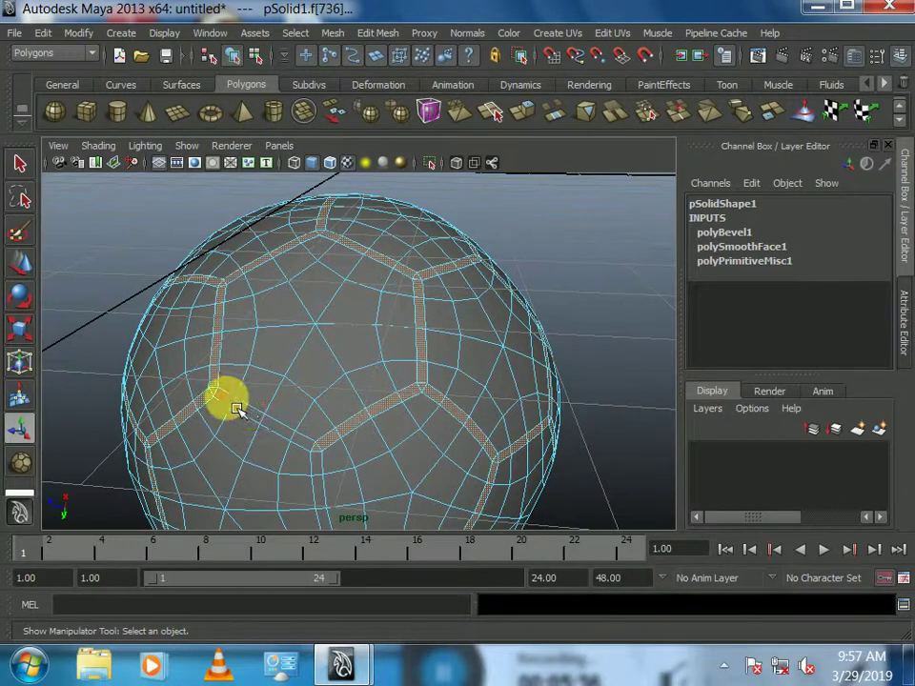
left_click(326, 471, "shift")
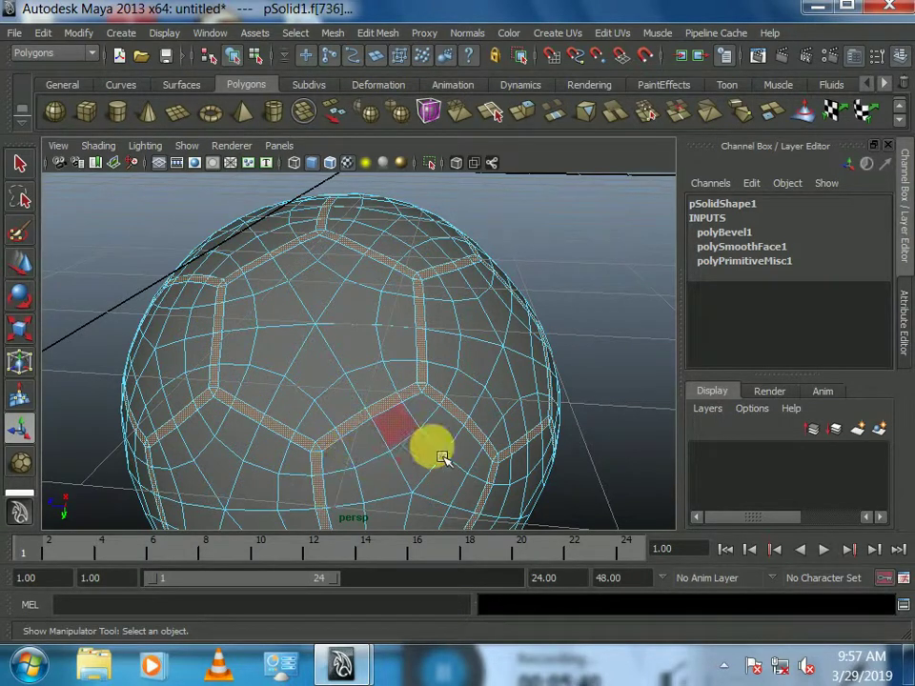
left_click_drag(482, 462, 489, 353, "alt")
right_click_drag(489, 352, 597, 415, "alt")
mouse_move(596, 414)
left_mouse_down("alt")
mouse_move(356, 399)
mouse_move(255, 373)
mouse_move(225, 377)
left_mouse_up("alt")
right_click_drag(413, 352, 409, 413, "alt")
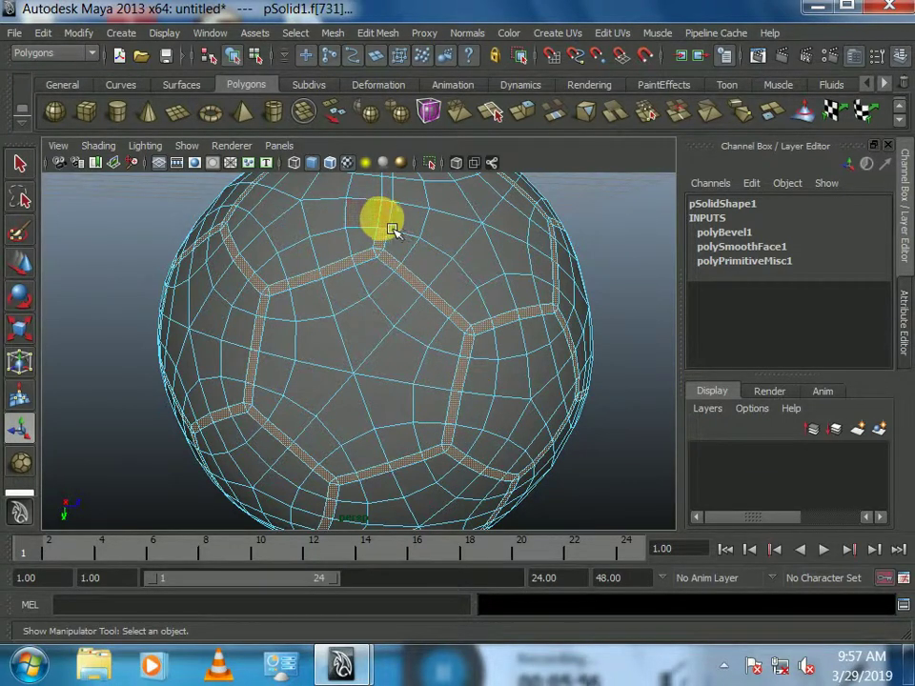
left_click(368, 312)
mouse_move(471, 317)
left_mouse_down("alt")
mouse_move(474, 426)
mouse_move(461, 398)
mouse_move(435, 448)
left_mouse_up("alt")
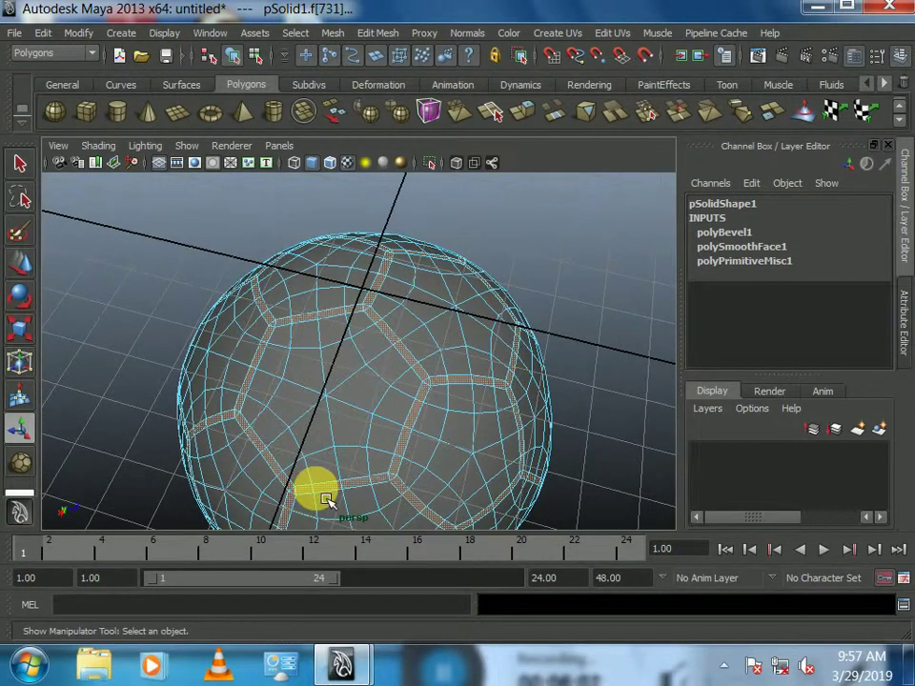
left_click_drag(327, 499, 372, 469, "alt")
mouse_move(434, 496)
left_mouse_down("alt")
mouse_move(434, 465)
mouse_move(497, 384)
mouse_move(577, 339)
mouse_move(613, 302)
left_mouse_up("alt")
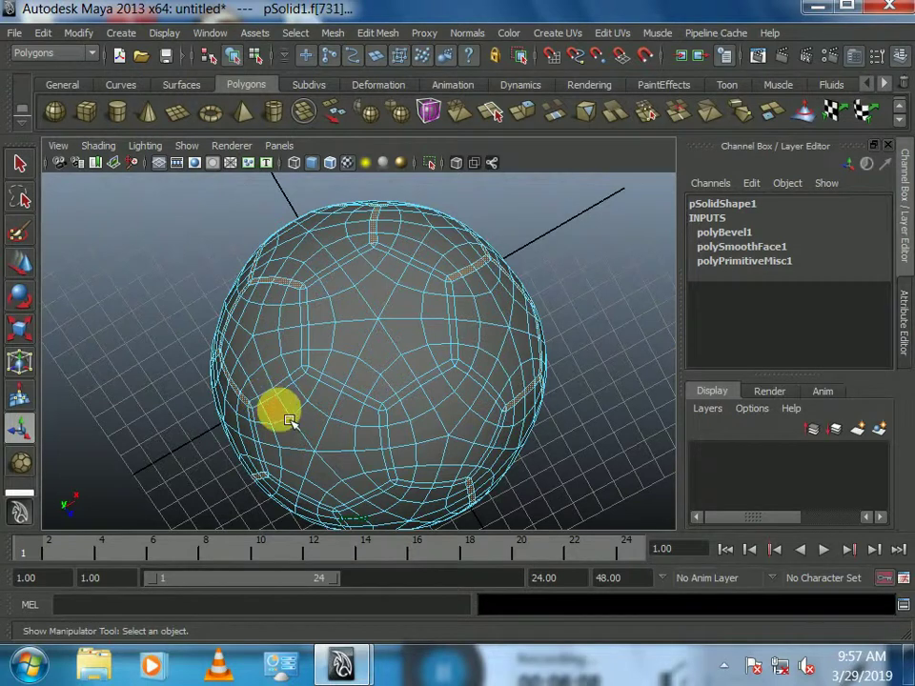
scroll(289, 421, "up", 3)
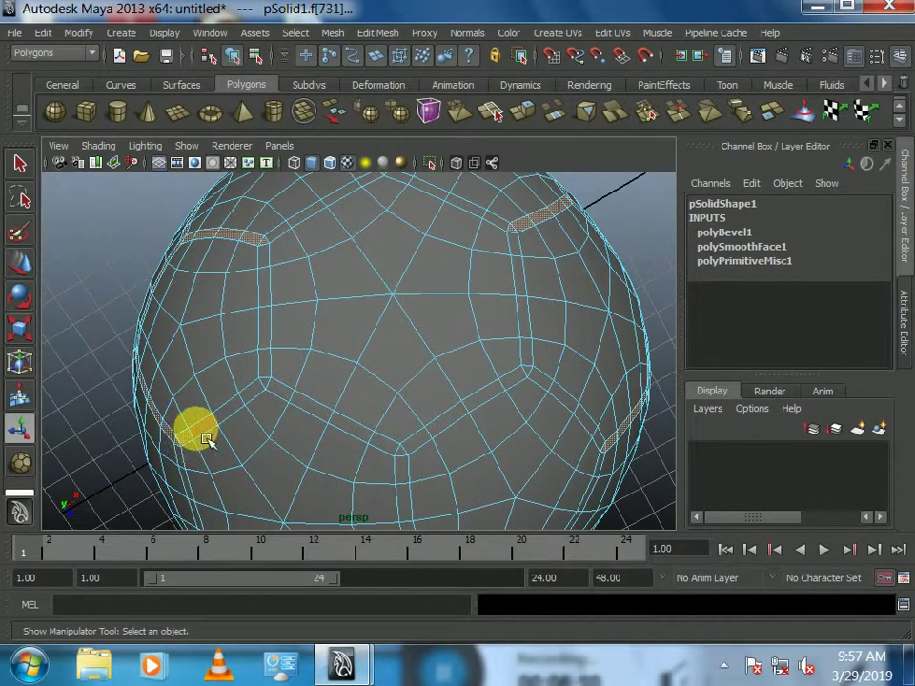
- Add the left diagonal, bottom, upper-right and vertical right seam strips to the face selection
left_click(187, 464, "shift")
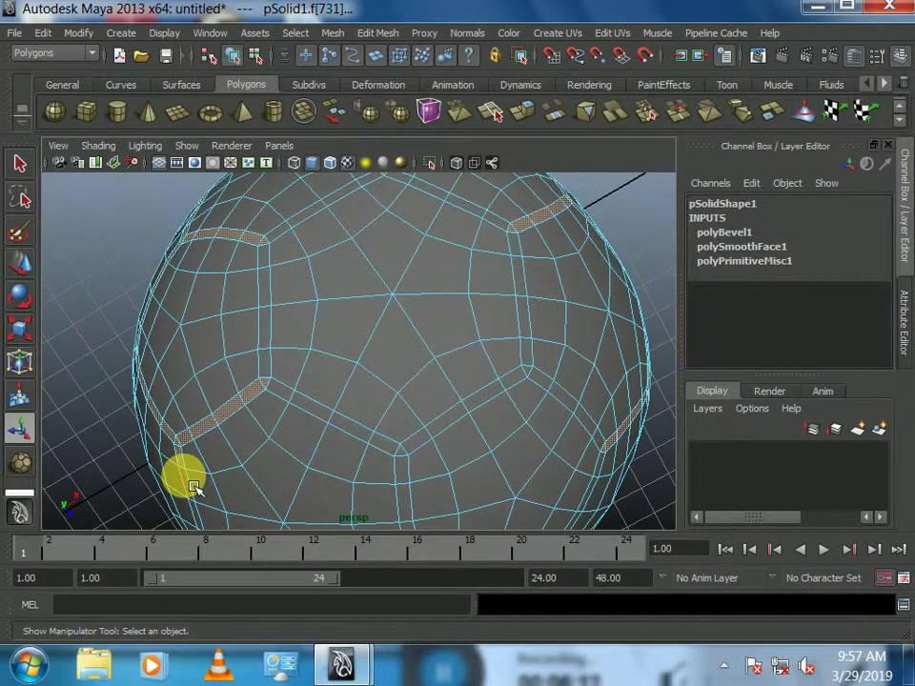
left_click(305, 410, "shift")
left_click(404, 488, "shift")
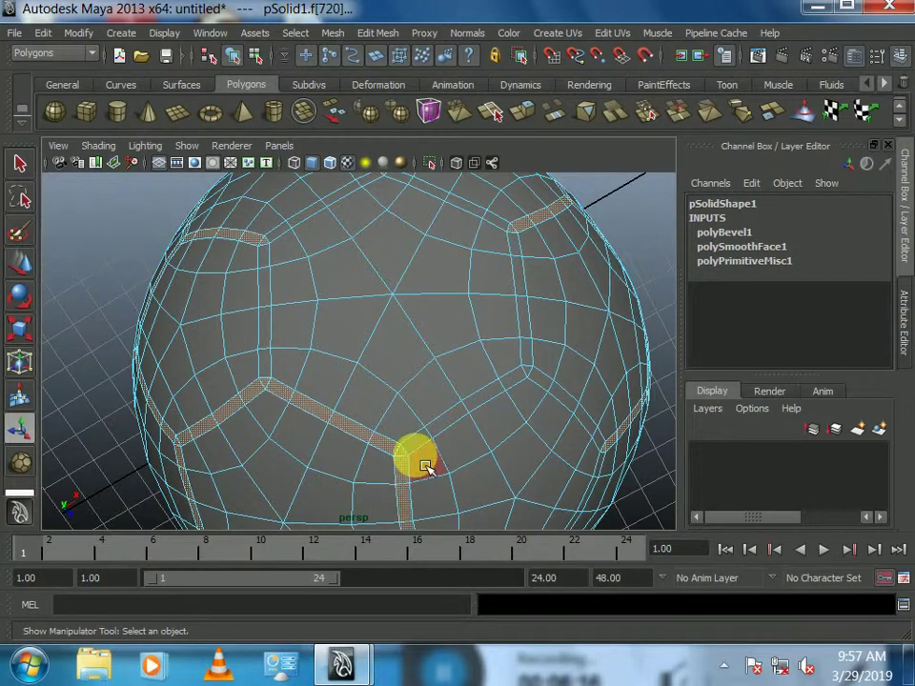
left_click(427, 437, "shift")
left_click(448, 425, "shift")
left_click(507, 386, "shift")
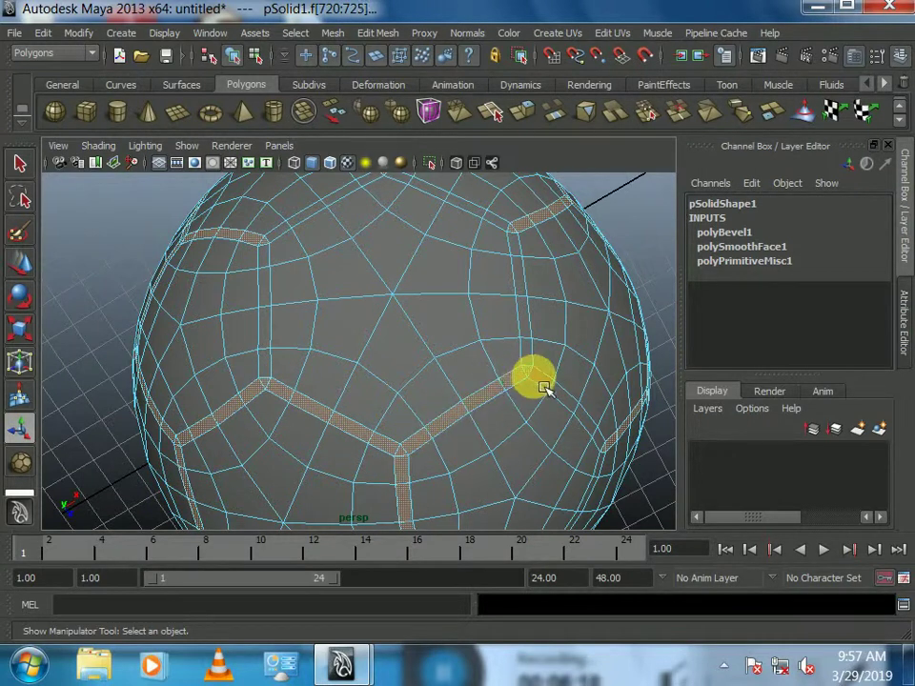
left_click(543, 387, "shift")
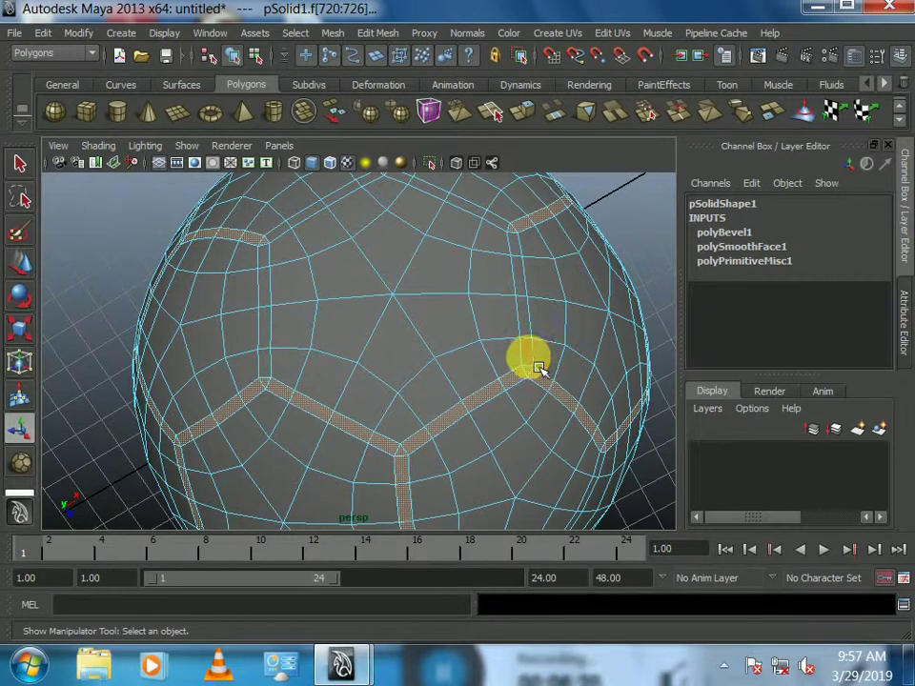
double_click(522, 329, "shift")
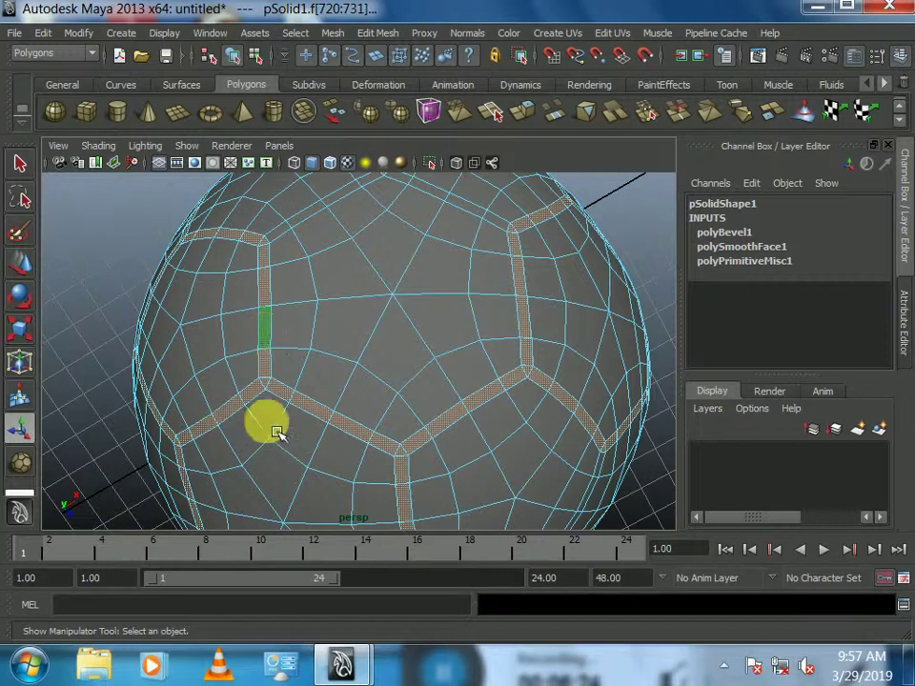
- Tumble to the sphere's top and add three more bevel strips to the selection
left_click_drag(266, 425, 305, 474, "alt")
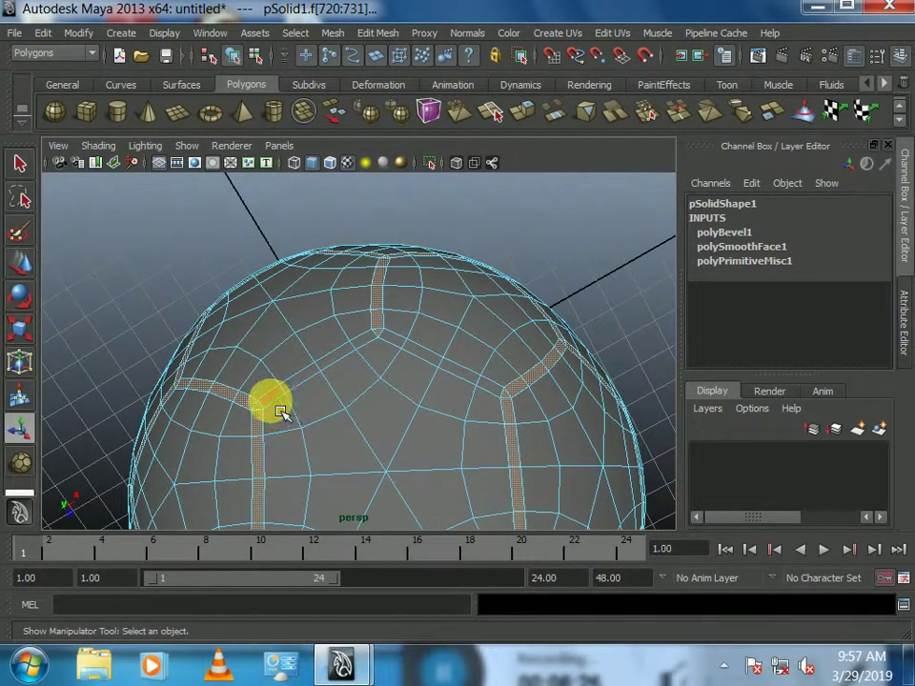
double_click(292, 385, "shift")
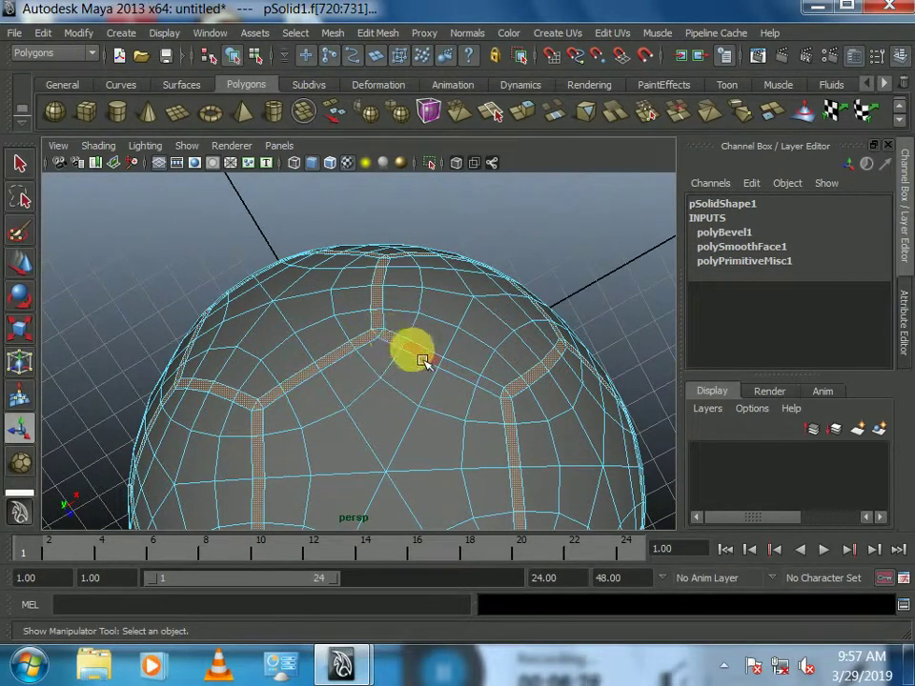
left_click(510, 413, "shift")
scroll(500, 418, "down", 2)
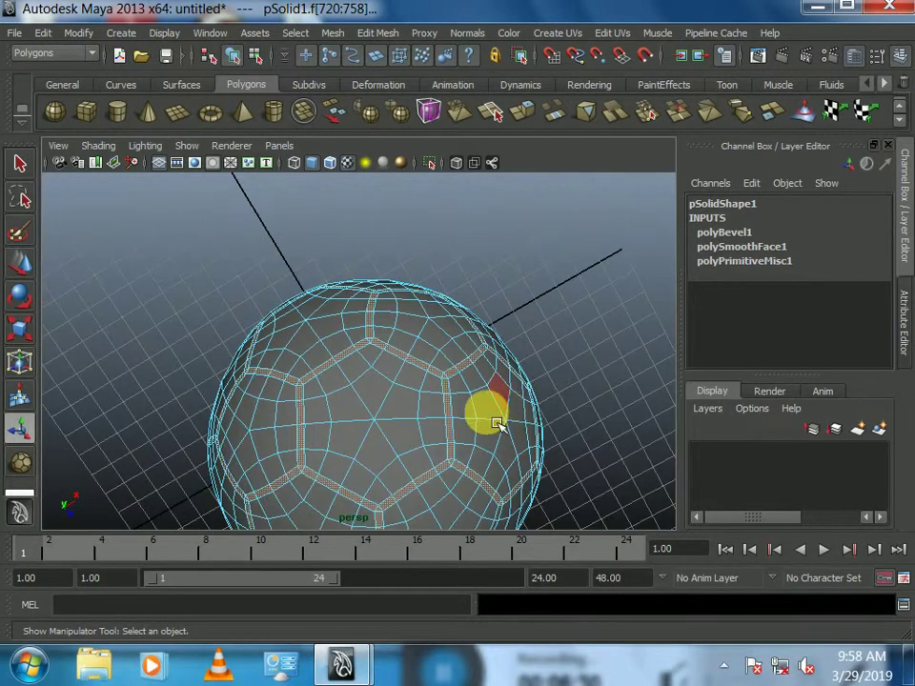
mouse_move(490, 418)
left_mouse_down("alt")
mouse_move(443, 433)
mouse_move(461, 390)
left_mouse_up("alt")
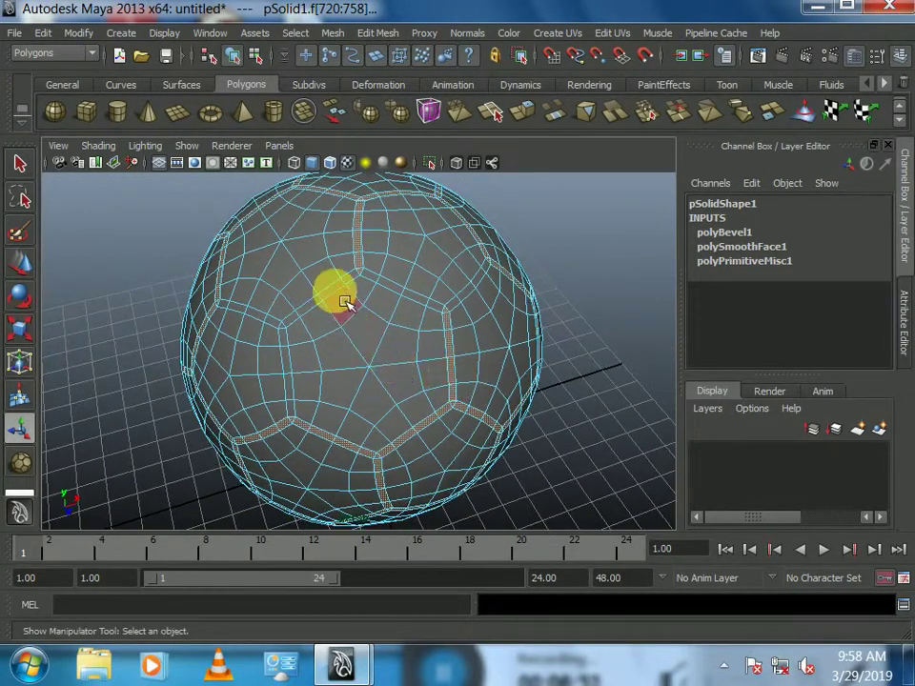
left_click(286, 357)
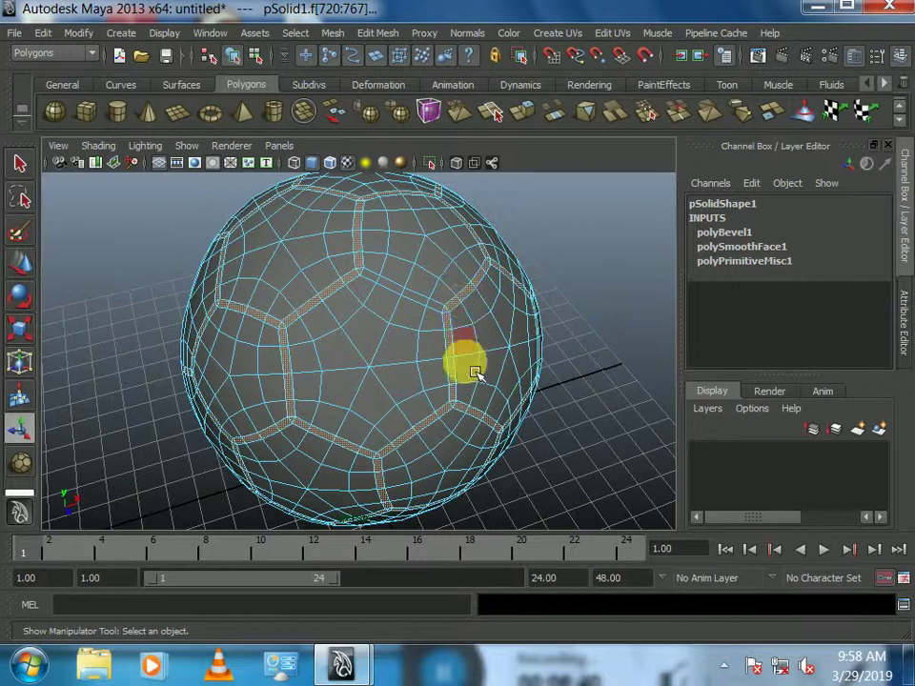
- Orbit around the sphere to check strips on the far side, then bring up the face tools
scroll(471, 437, "down", 3)
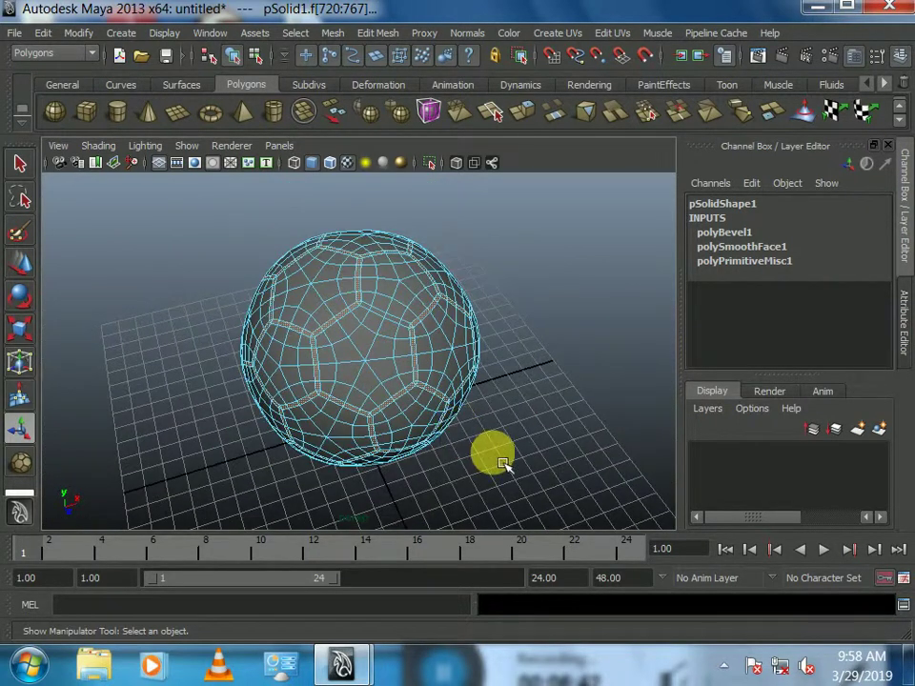
scroll(500, 459, "up", 1)
scroll(410, 395, "up", 5)
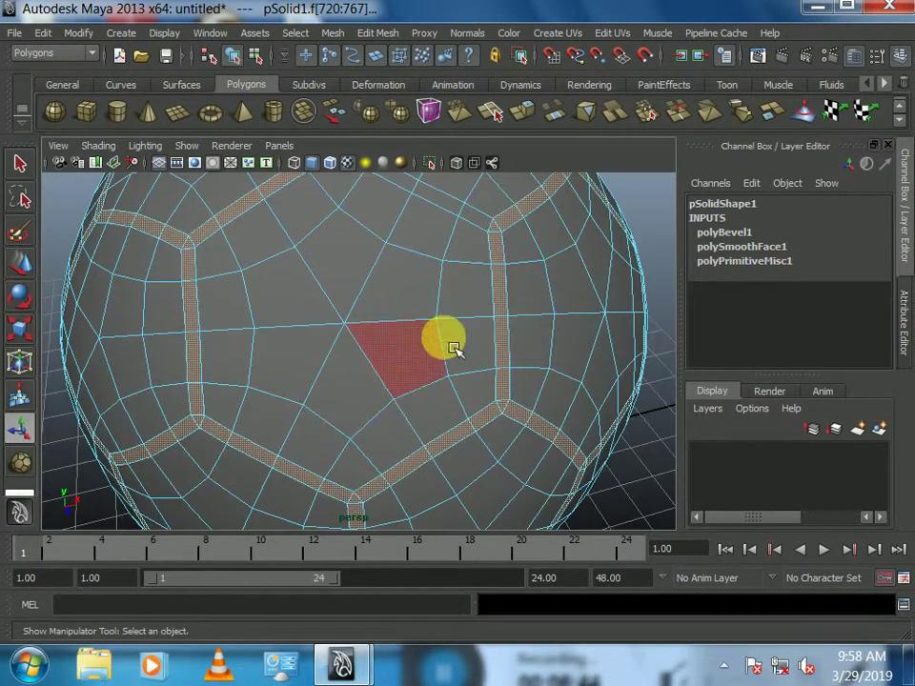
mouse_move(453, 348)
left_mouse_down("alt")
mouse_move(435, 404)
mouse_move(388, 355)
left_mouse_up("alt")
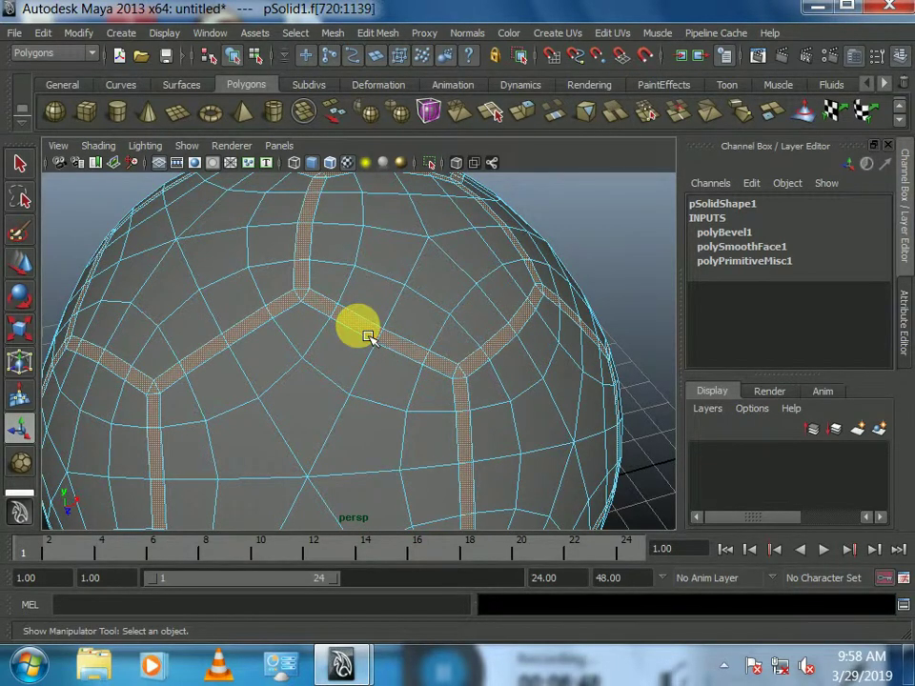
scroll(407, 398, "down", 3)
mouse_move(474, 426)
left_mouse_down("alt")
mouse_move(411, 416)
mouse_move(382, 400)
mouse_move(351, 351)
mouse_move(384, 291)
mouse_move(414, 363)
mouse_move(448, 289)
mouse_move(436, 370)
mouse_move(444, 323)
mouse_move(484, 230)
mouse_move(426, 324)
mouse_move(440, 337)
mouse_move(490, 282)
left_mouse_up("alt")
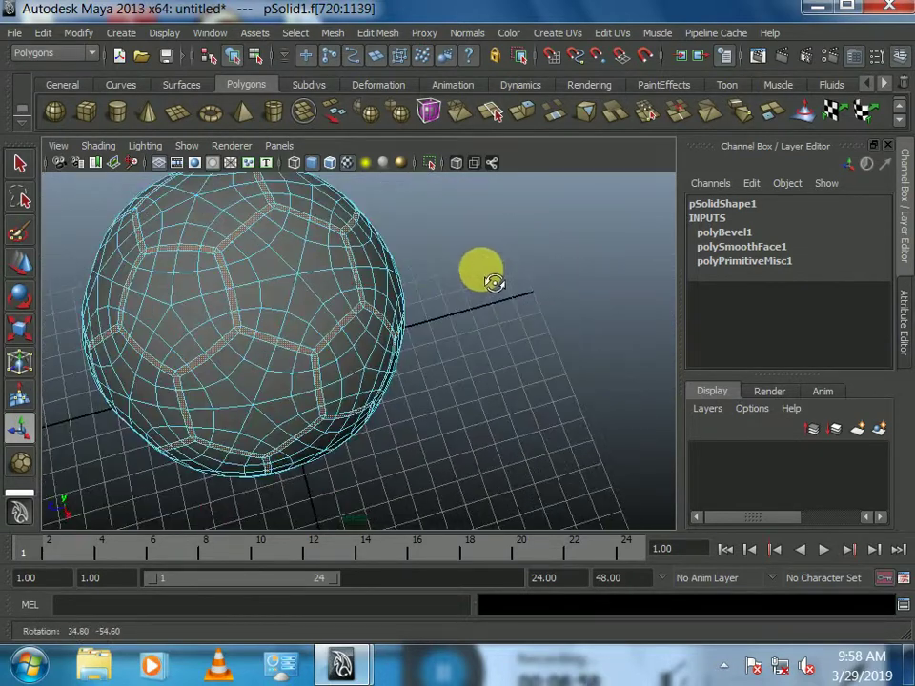
middle_click_drag(296, 326, 478, 514, "alt")
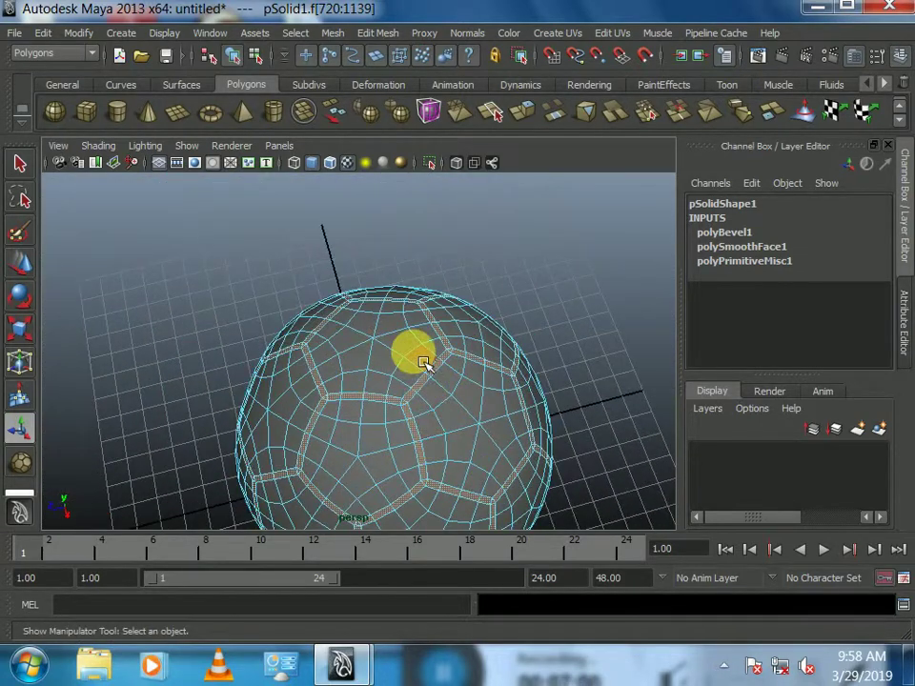
right_click(421, 360, "shift")
- Extrude the selected bevel strip faces and pull them inward to form grooves
left_click(425, 394)
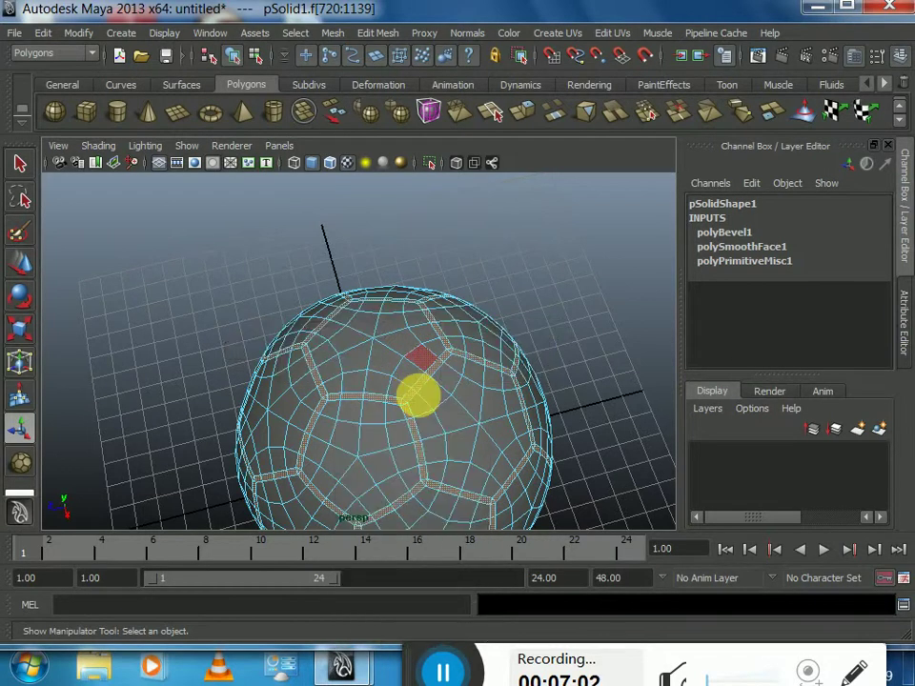
scroll(433, 424, "up", 2)
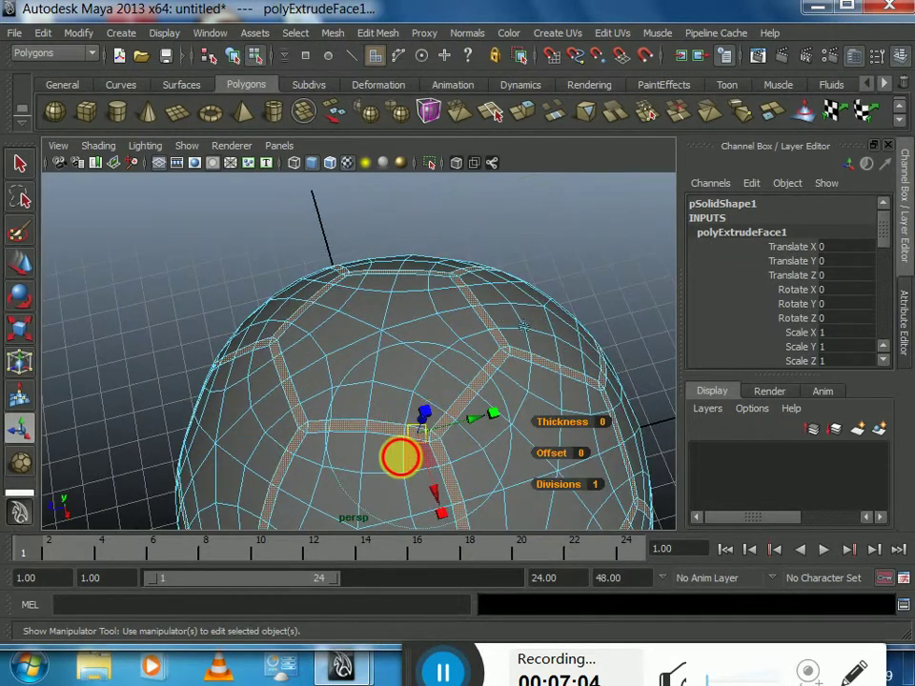
scroll(398, 453, "up", 3)
left_click_drag(463, 286, 425, 402, "alt")
scroll(425, 408, "up", 3)
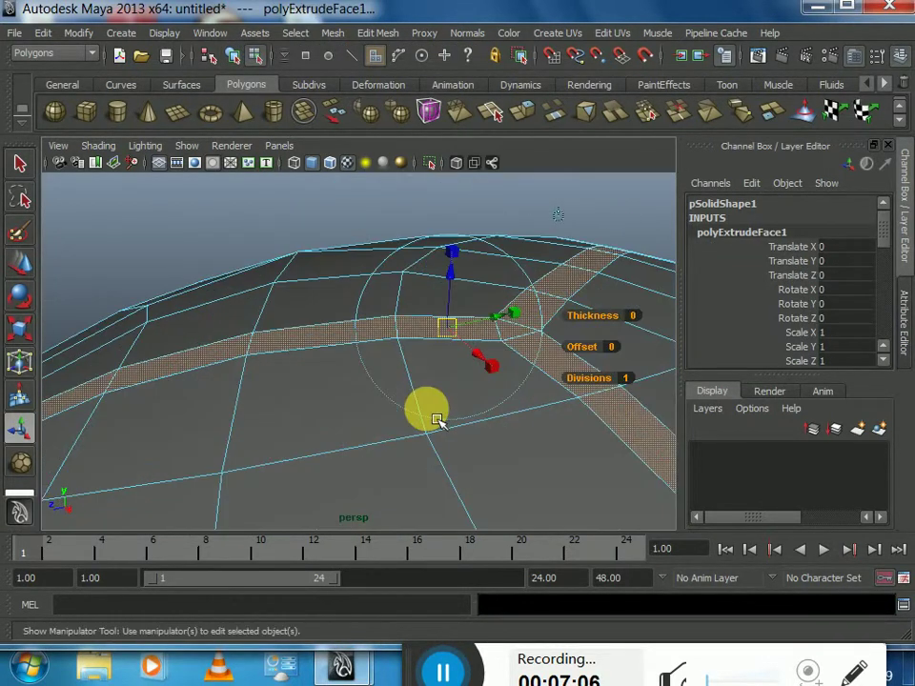
left_click_drag(464, 288, 469, 307)
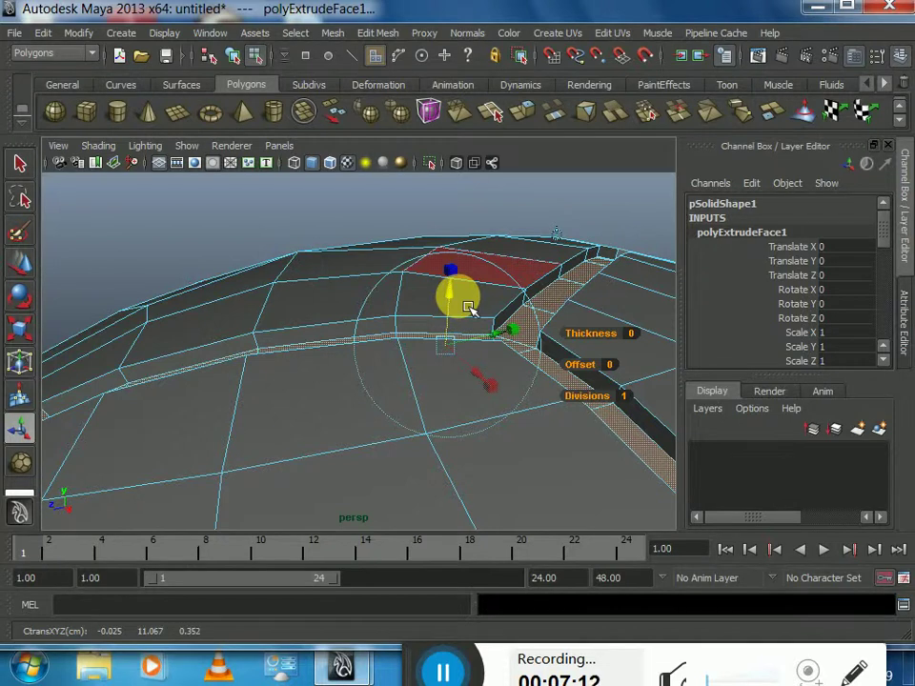
- Switch to smooth preview (3), return to Object Mode and clear the face selection
key("3")
right_click(293, 357)
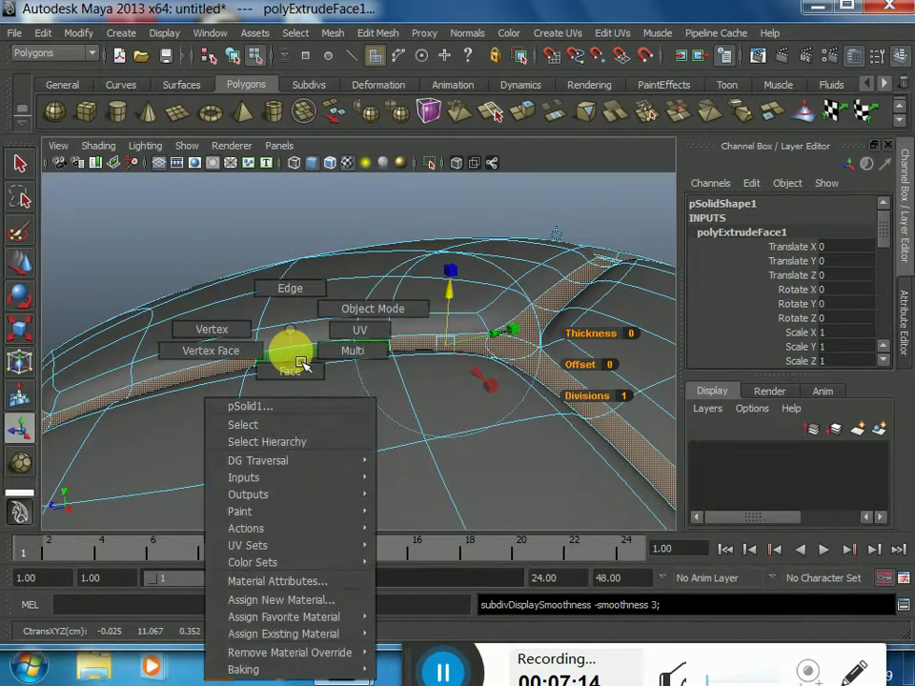
right_click_drag(301, 364, 371, 308)
left_click(354, 225)
mouse_move(354, 224)
left_mouse_down("alt")
mouse_move(373, 511)
mouse_move(266, 388)
mouse_move(272, 359)
mouse_move(316, 368)
mouse_move(351, 392)
mouse_move(290, 316)
left_mouse_up("alt")
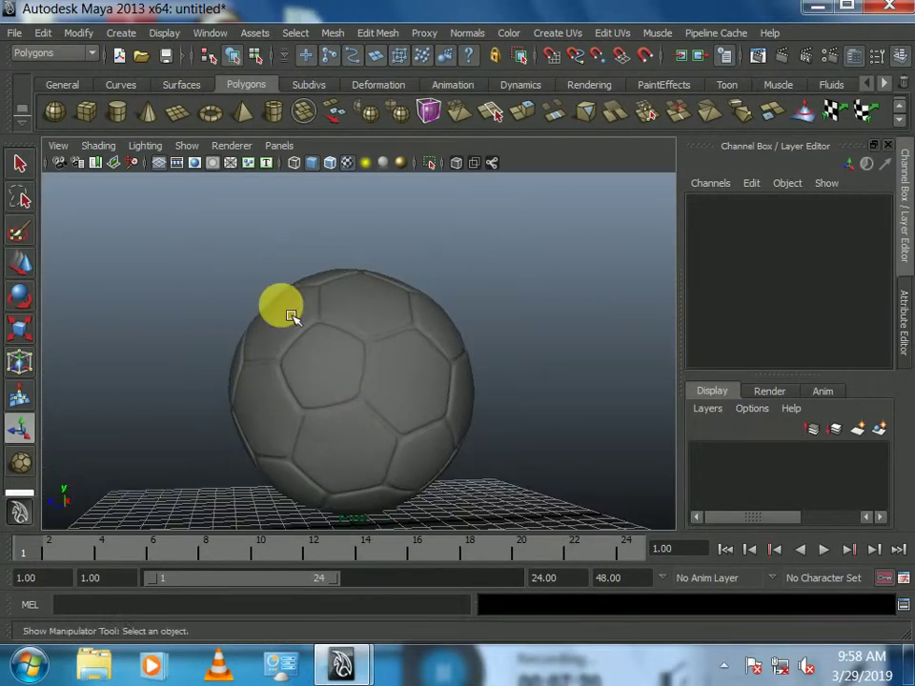
- Select the ball and open Assign New Material from its right-click marking menu
right_click_drag(336, 339, 362, 307)
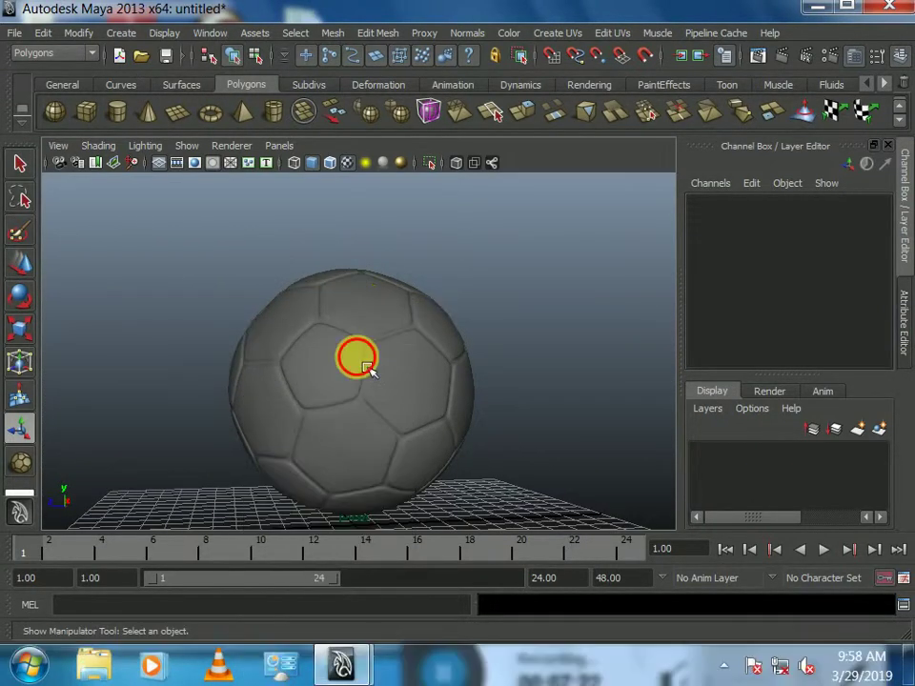
left_click(367, 368)
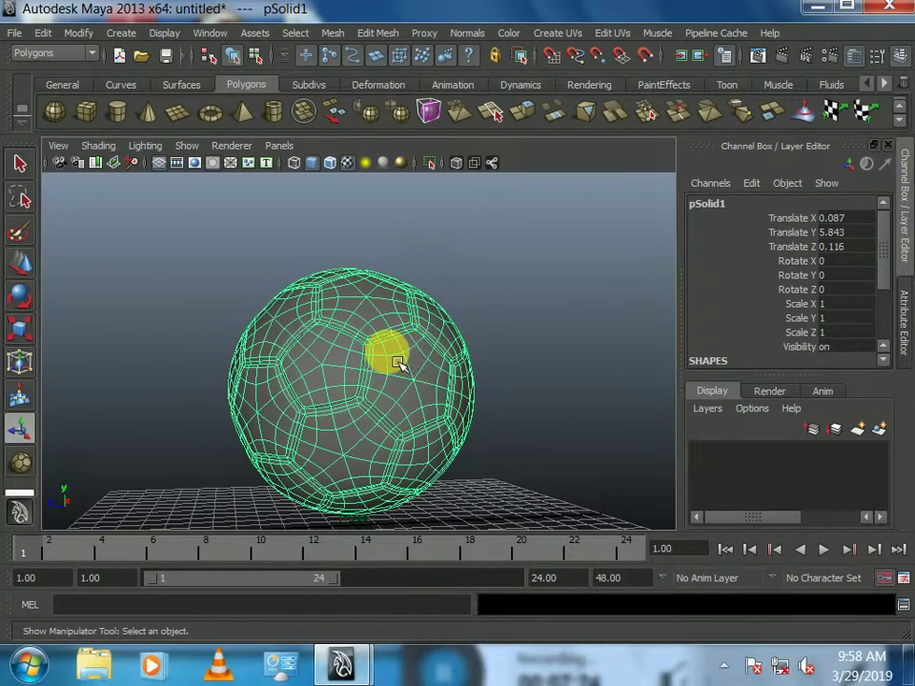
right_click(396, 362, "shift")
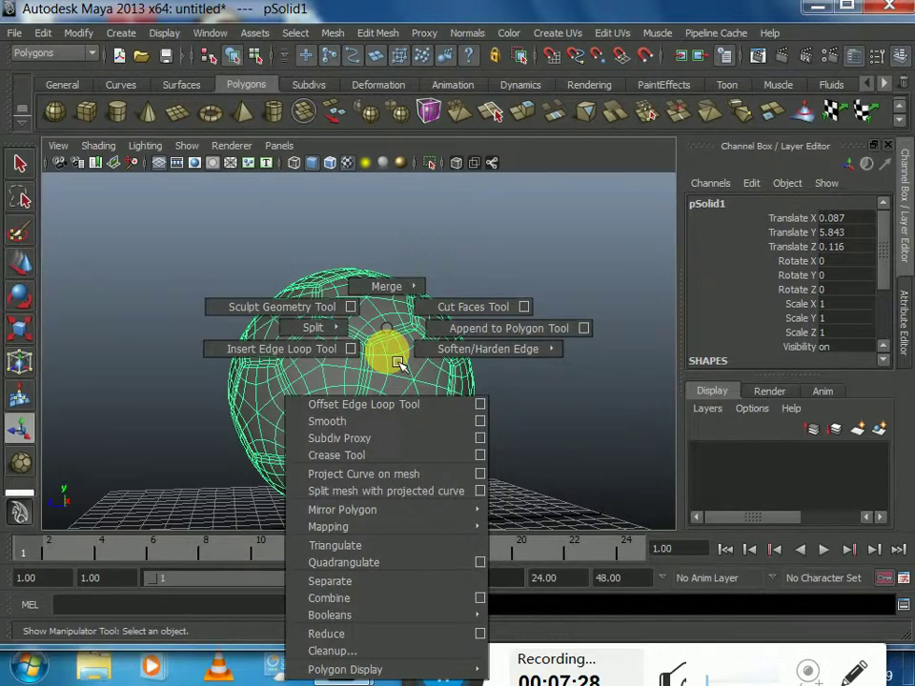
right_click_drag(363, 321, 378, 433)
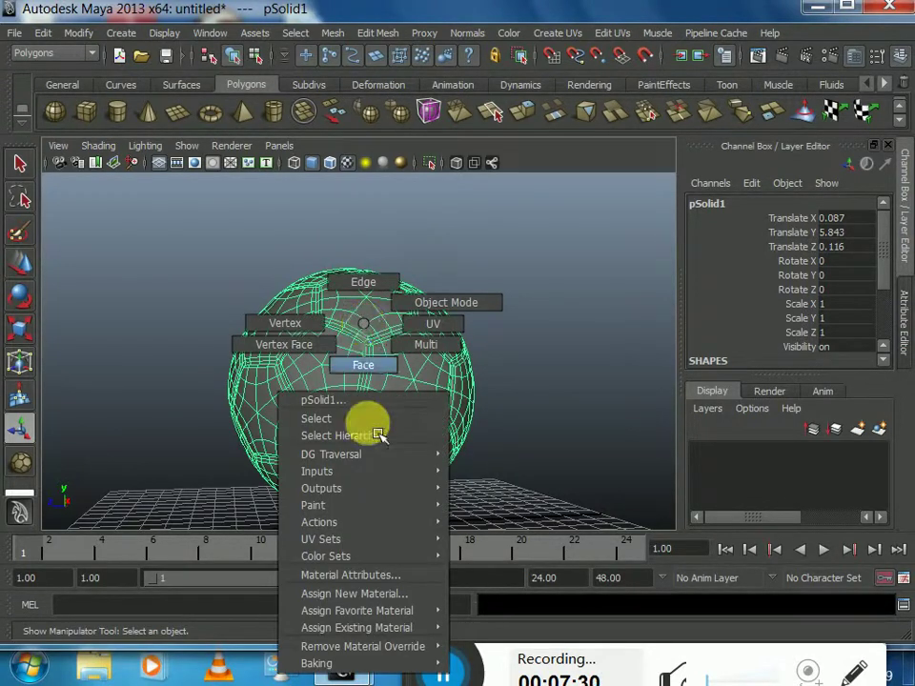
- Assign a new Blinn material to the ball and locate its blinn1 tab
left_click(390, 597)
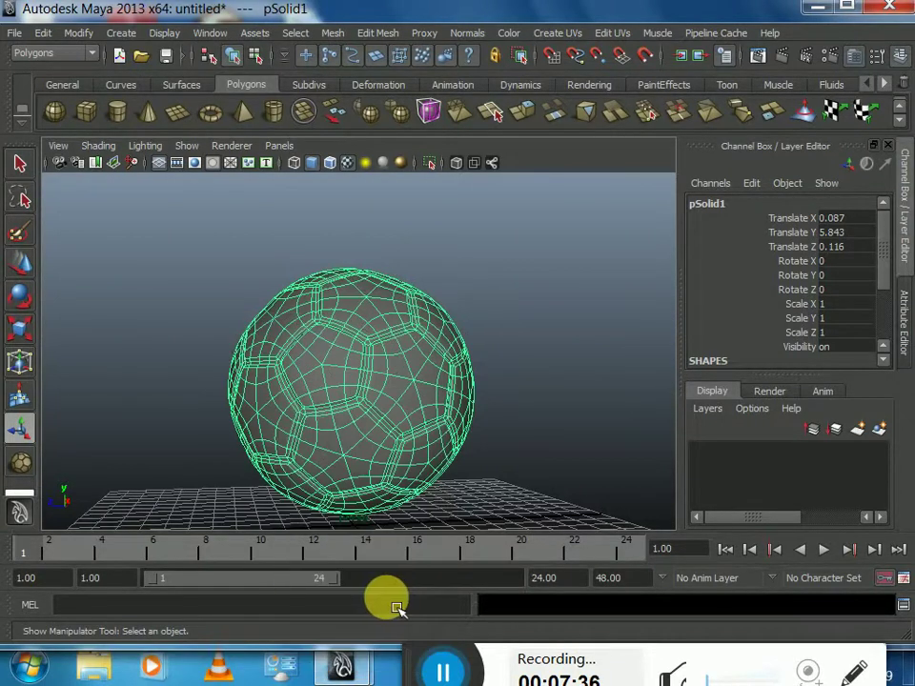
left_click(456, 343)
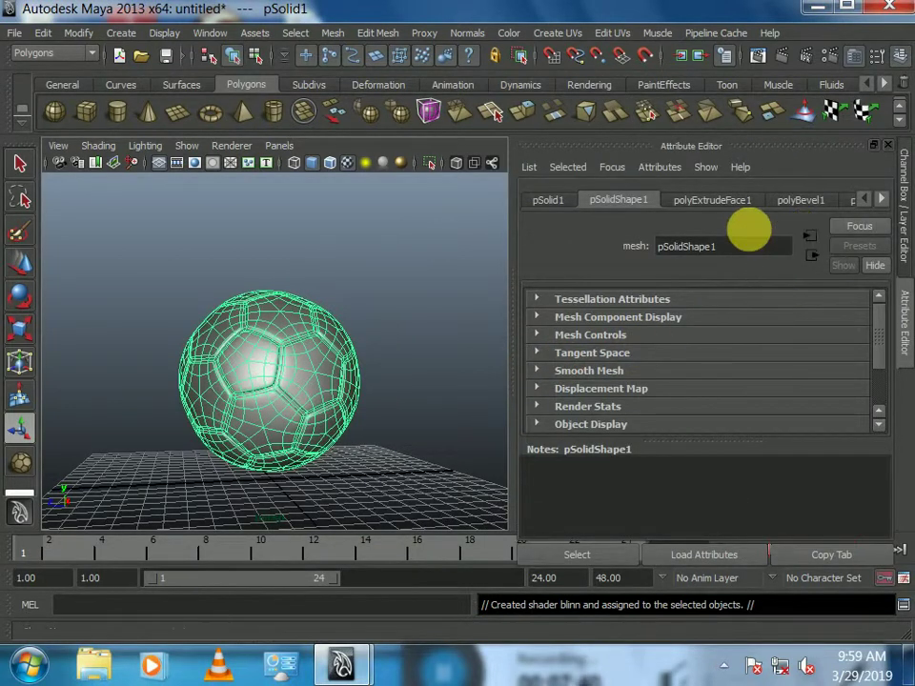
left_click(901, 213)
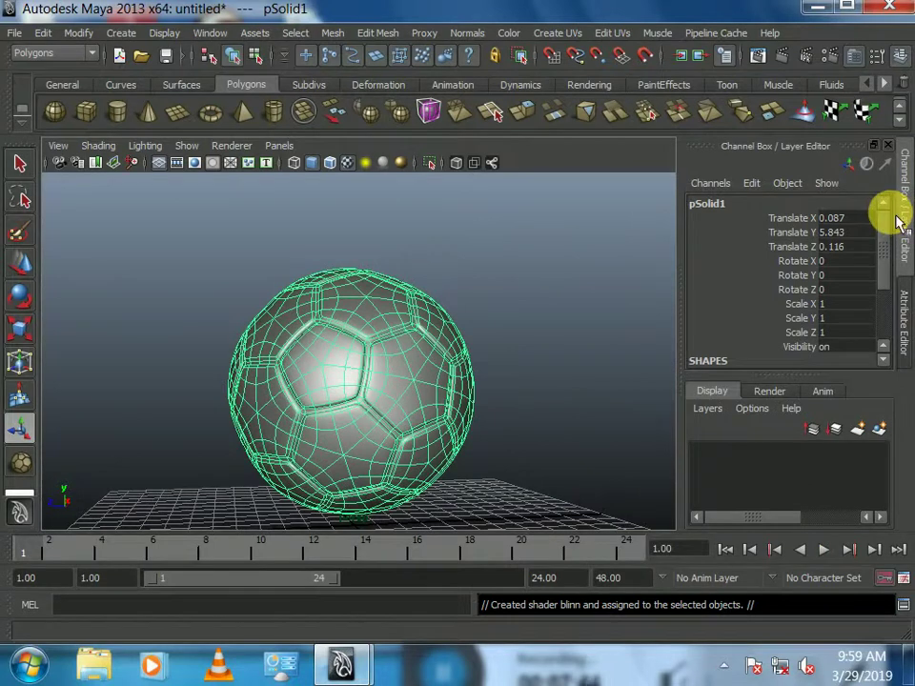
left_click(900, 305)
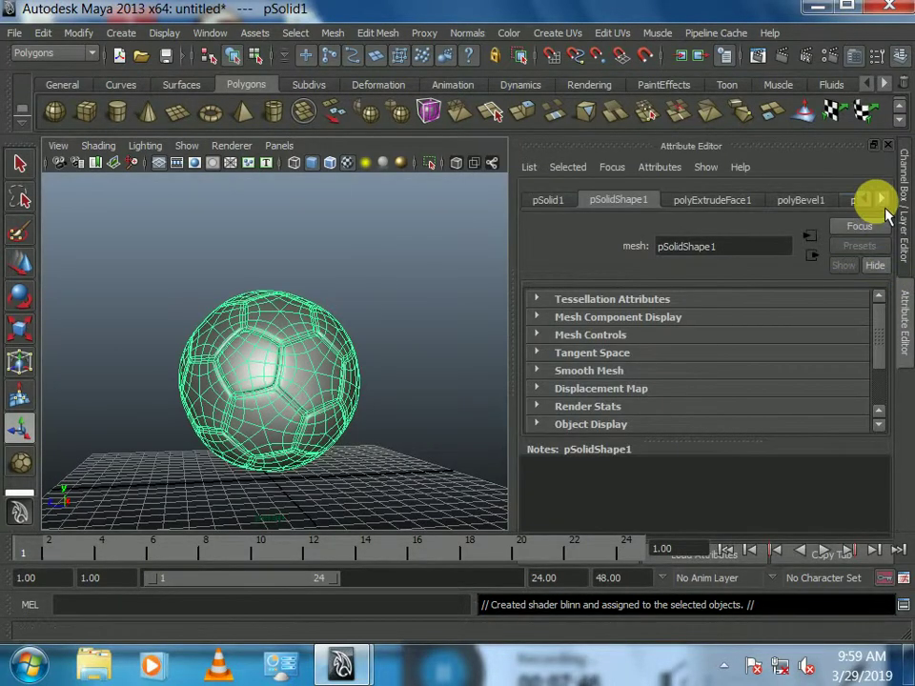
left_click(889, 204)
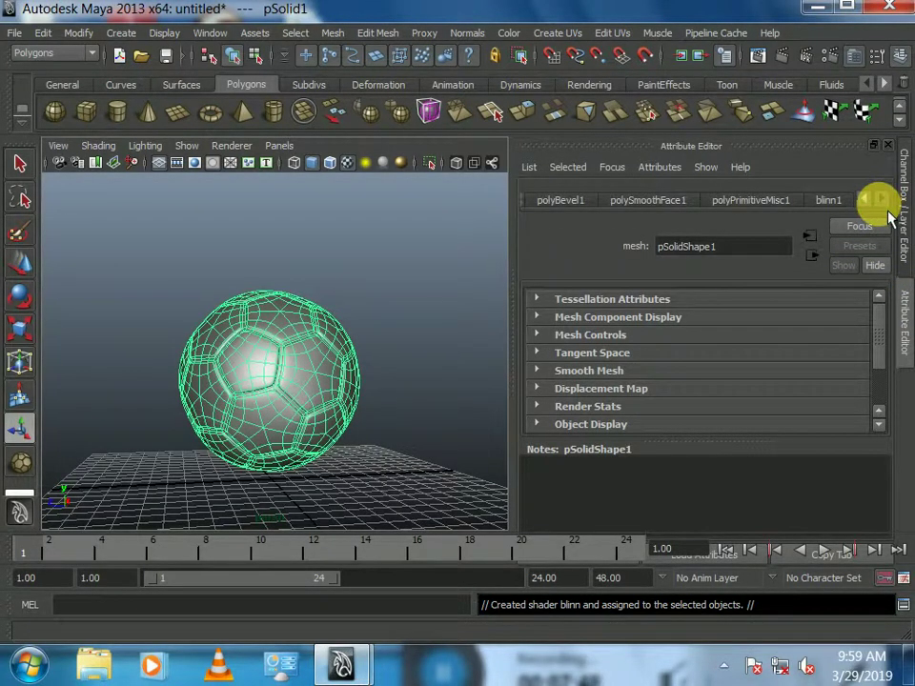
- Set blinn1's colour to white, then deselect the ball and show the Channel Box
left_click(838, 199)
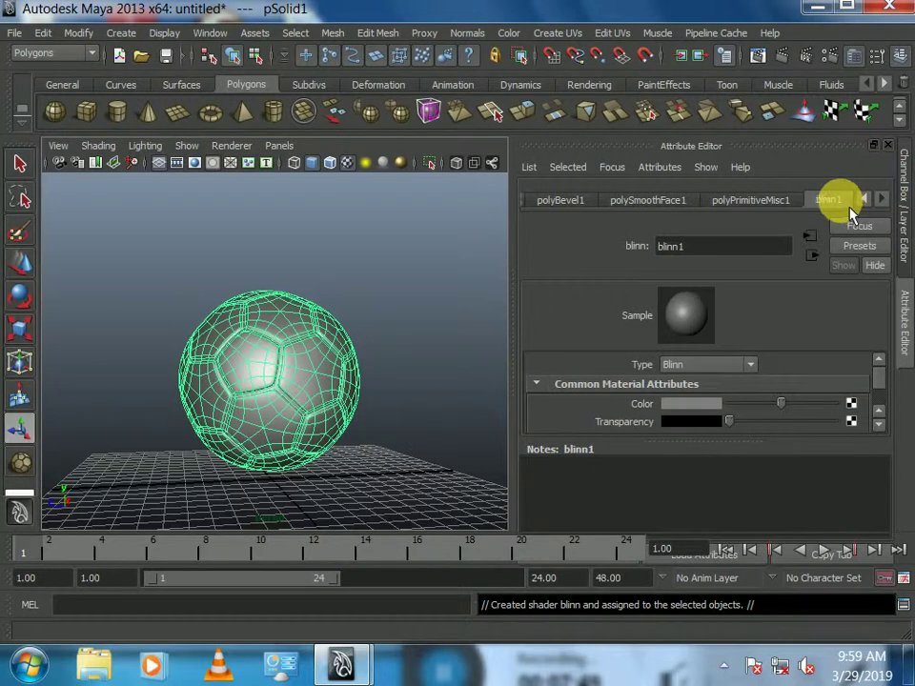
left_click(699, 404)
left_click(624, 368)
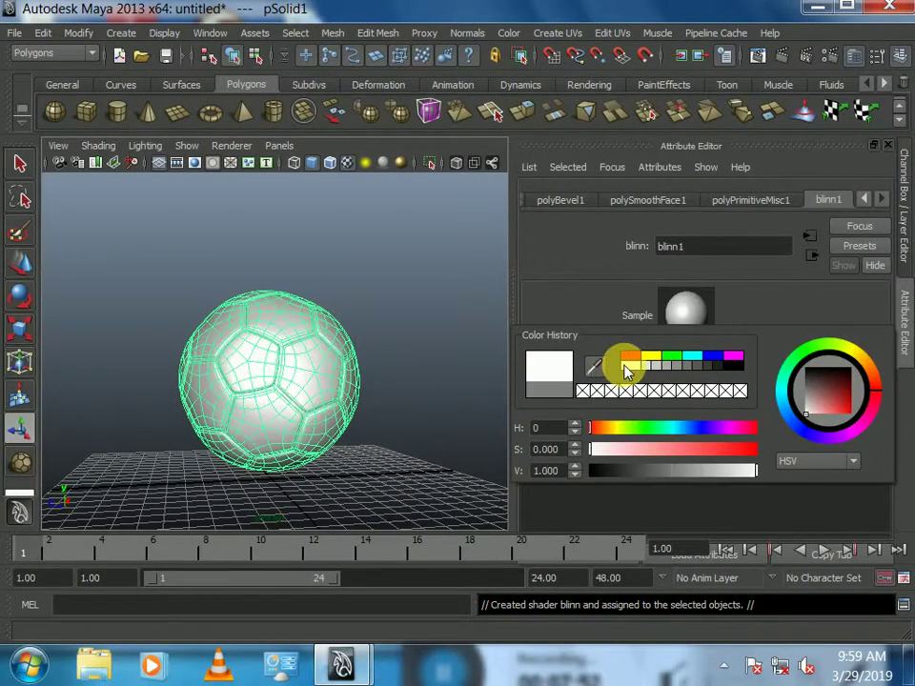
left_click(453, 289)
left_click(900, 225)
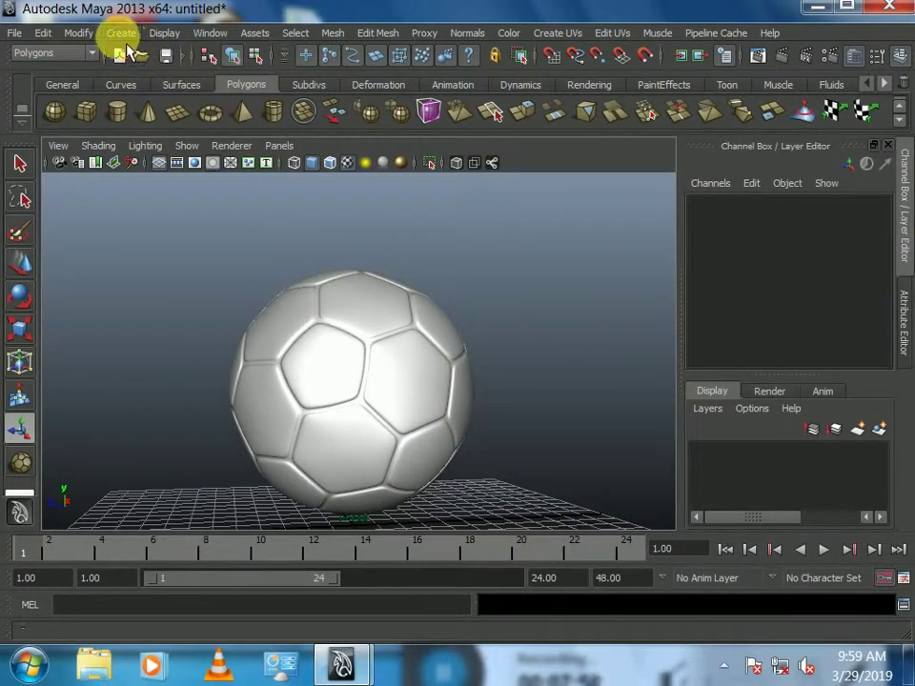
- Select the saved patch face set, dismiss the face marking menu, and open Window > Rendering Editors
left_click(123, 32)
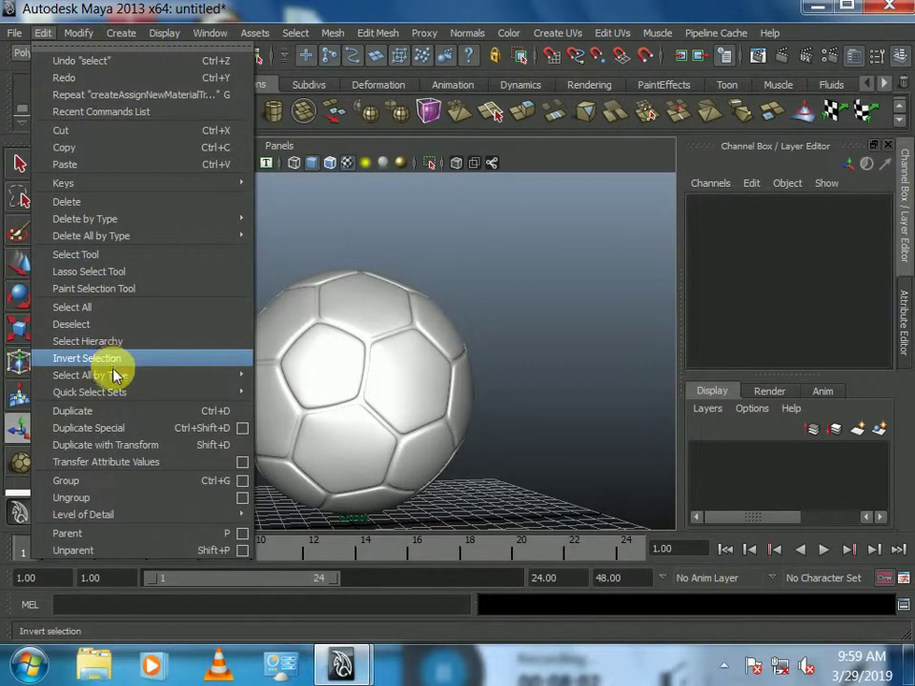
mouse_move(90, 392)
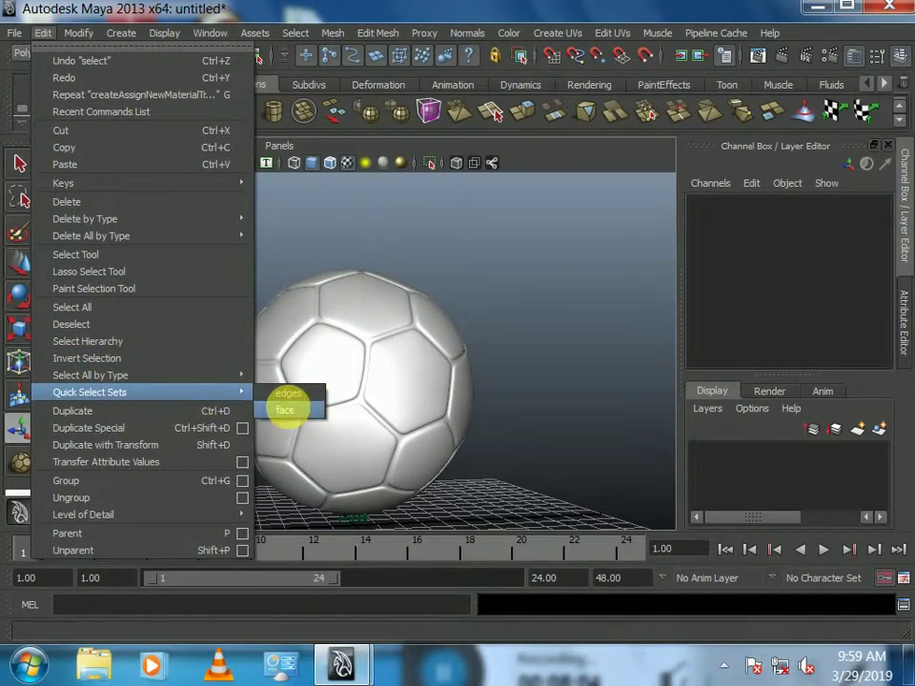
left_click(288, 411)
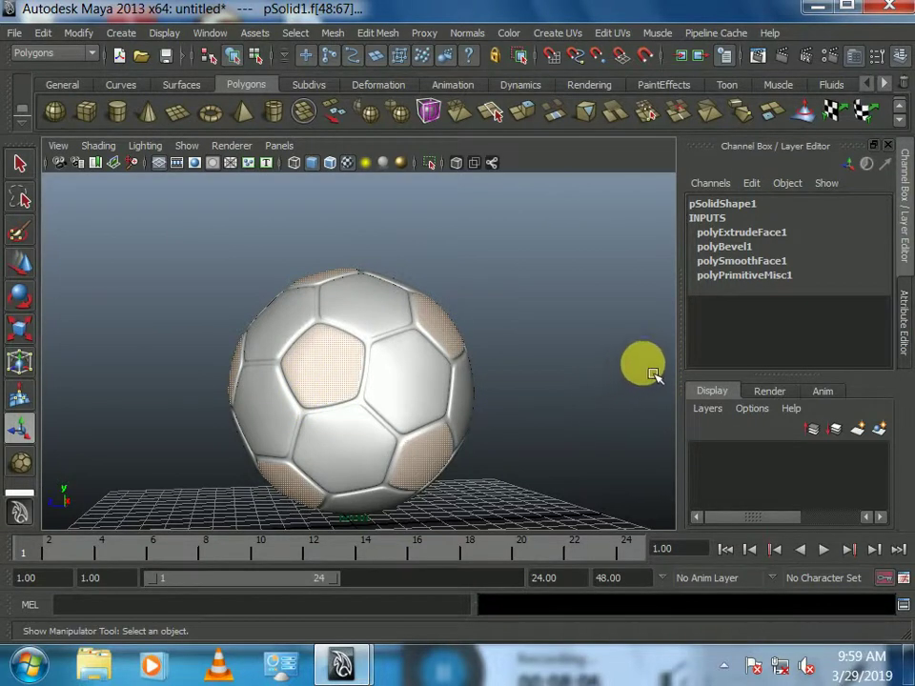
right_click(523, 291)
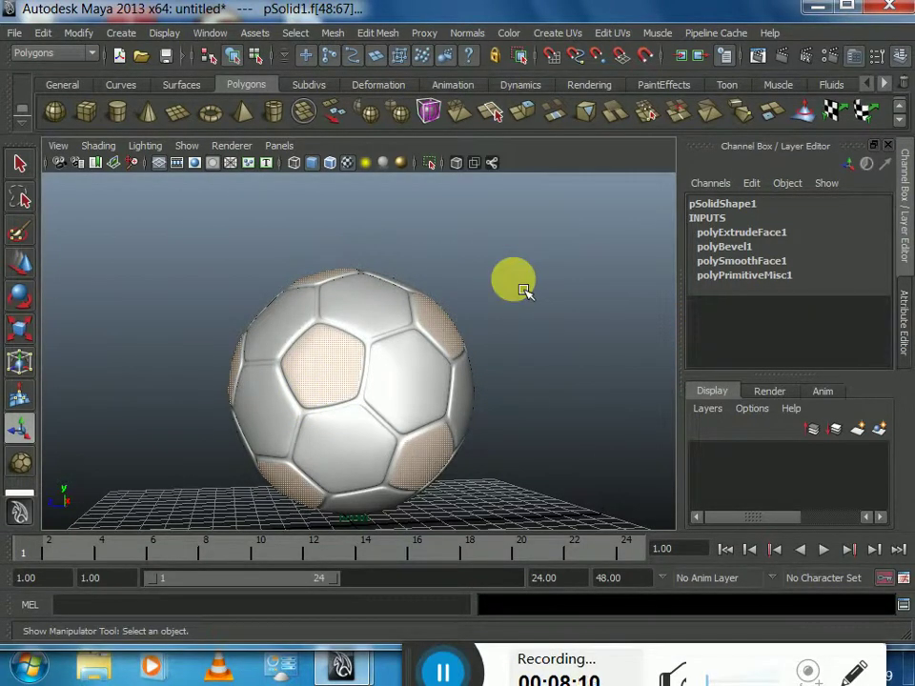
right_click(523, 291, "shift")
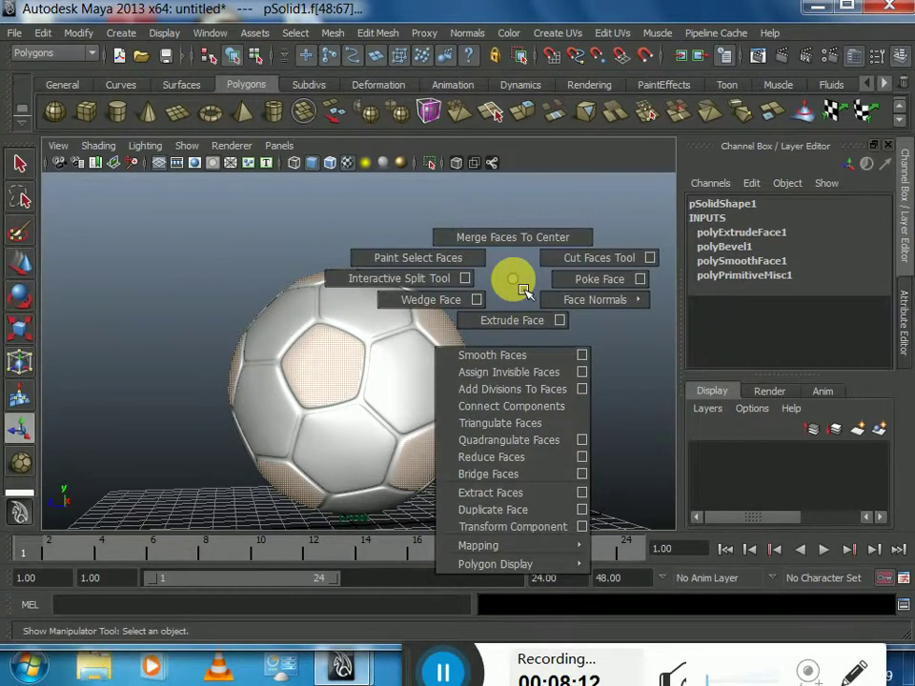
left_click(523, 290)
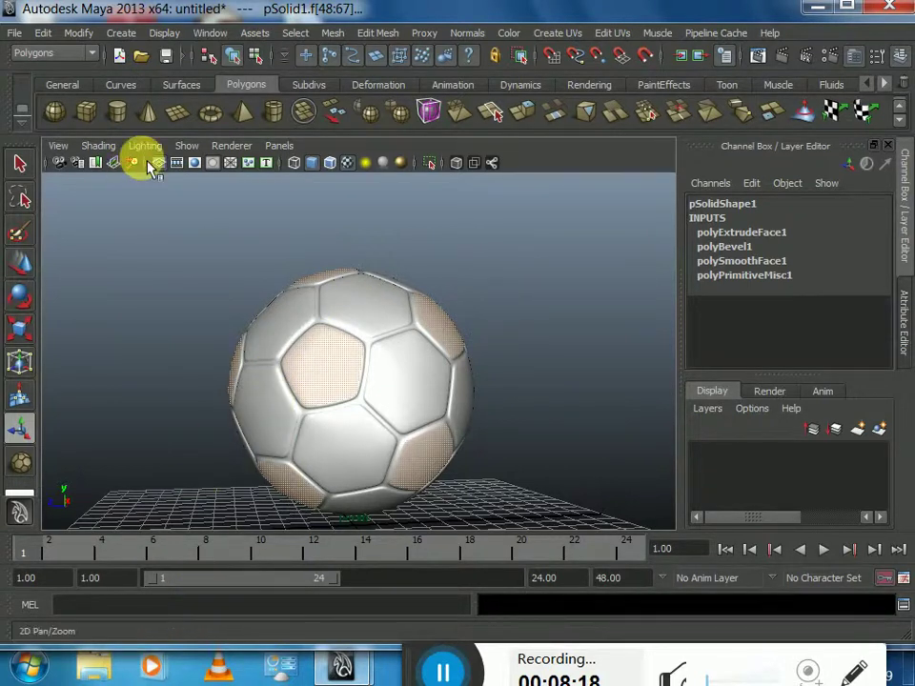
left_click(212, 36)
mouse_move(248, 77)
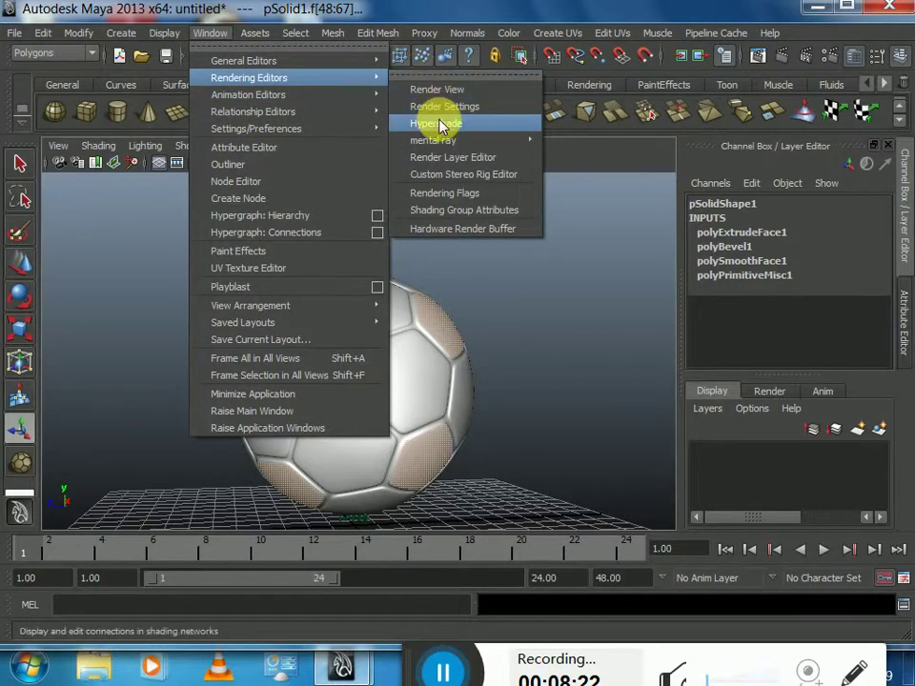
- Open Hypershade and create a new Blinn material, blinn2
left_click(420, 123)
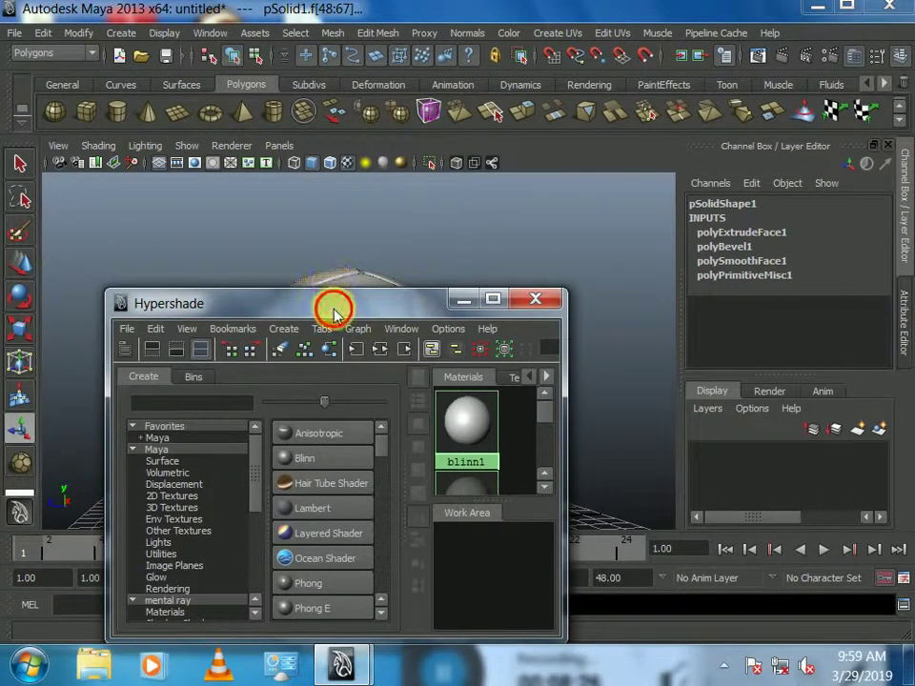
left_click_drag(333, 309, 308, 215)
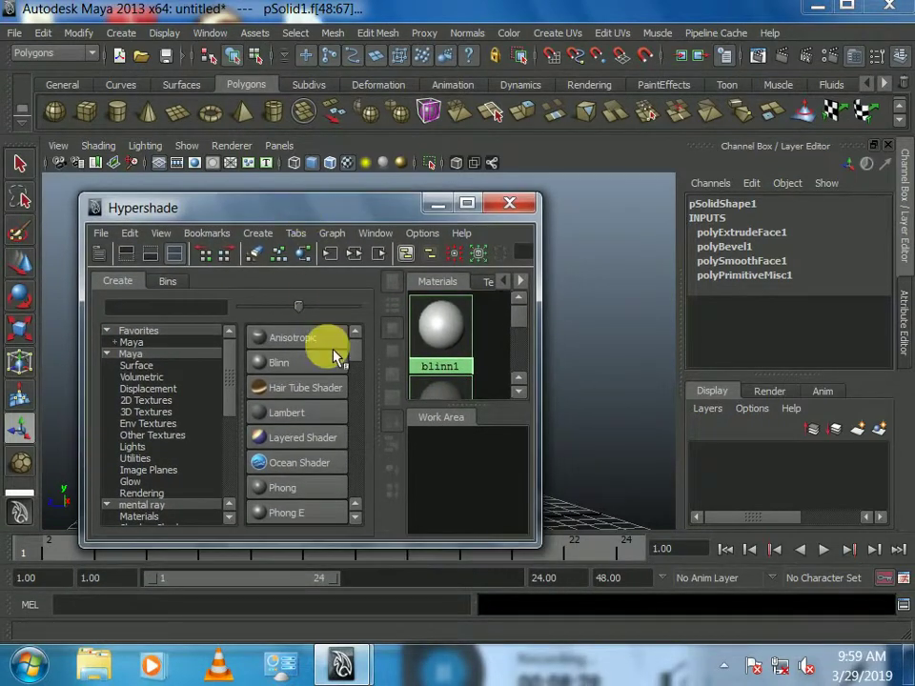
left_click(325, 364)
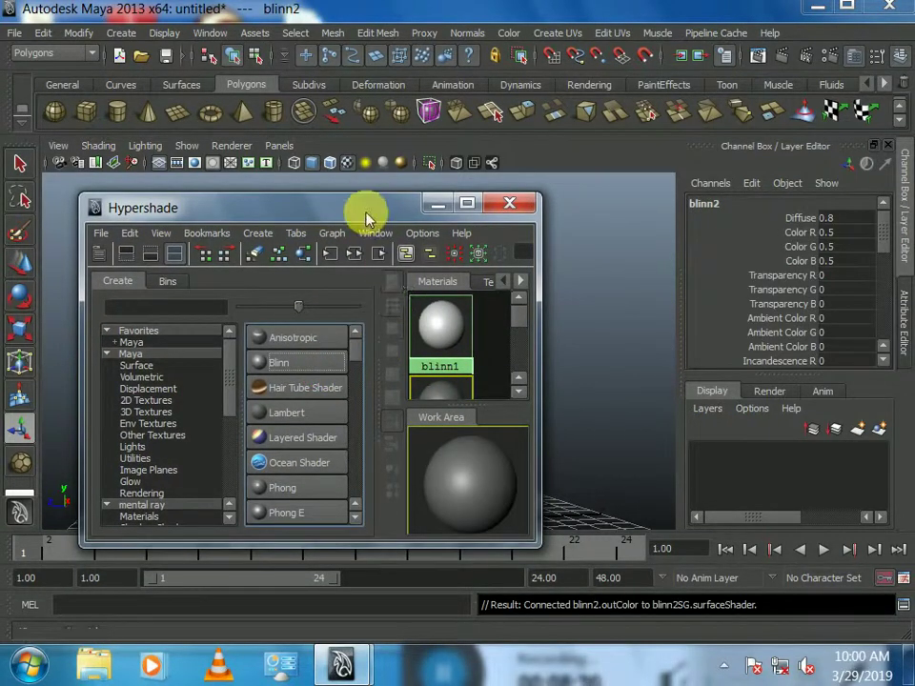
mouse_move(368, 215)
left_mouse_down()
mouse_move(815, 385)
mouse_move(715, 40)
mouse_move(735, 28)
left_mouse_up()
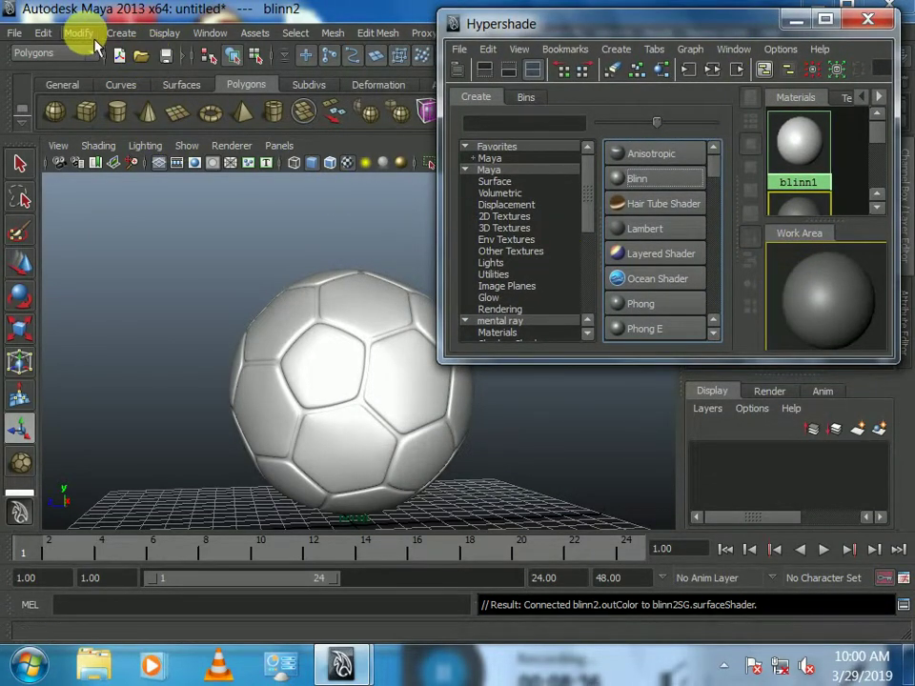
- Select the saved patch face set via Quick Select Sets and assign blinn2 to it
left_click(47, 34)
mouse_move(89, 393)
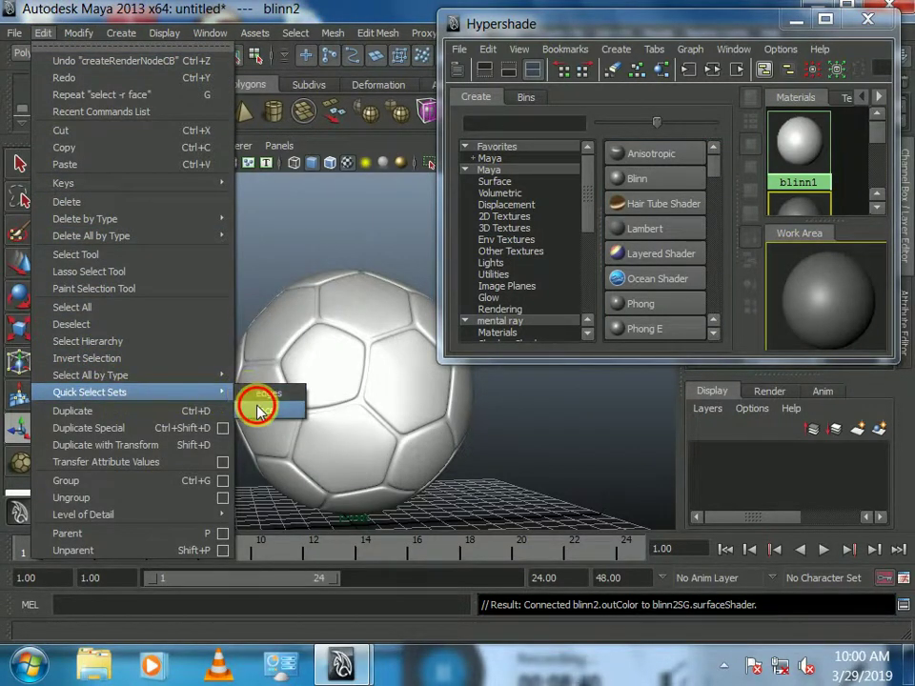
left_click(251, 407)
right_click(805, 266)
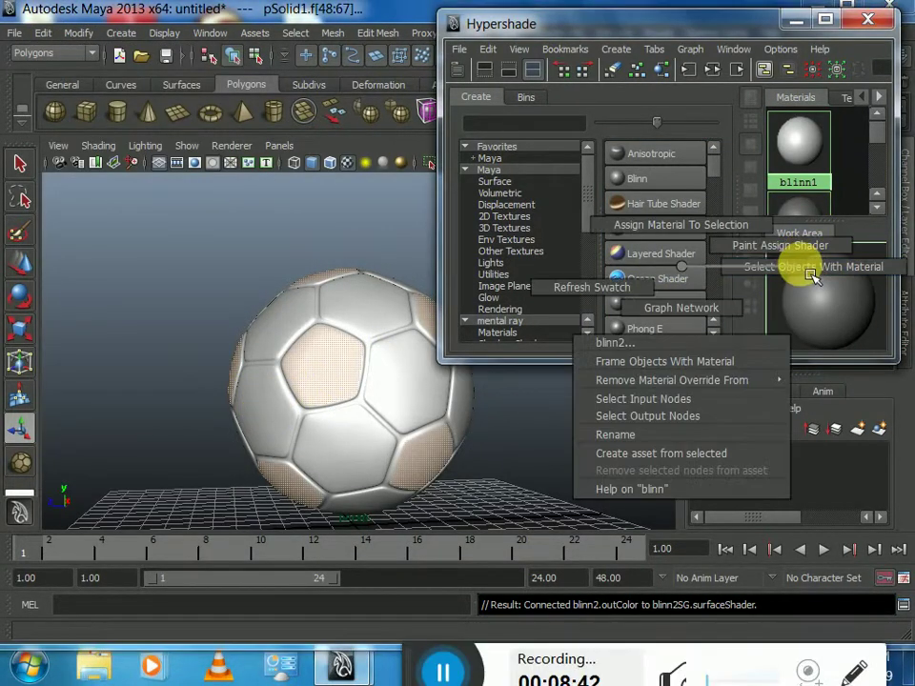
left_click(700, 228)
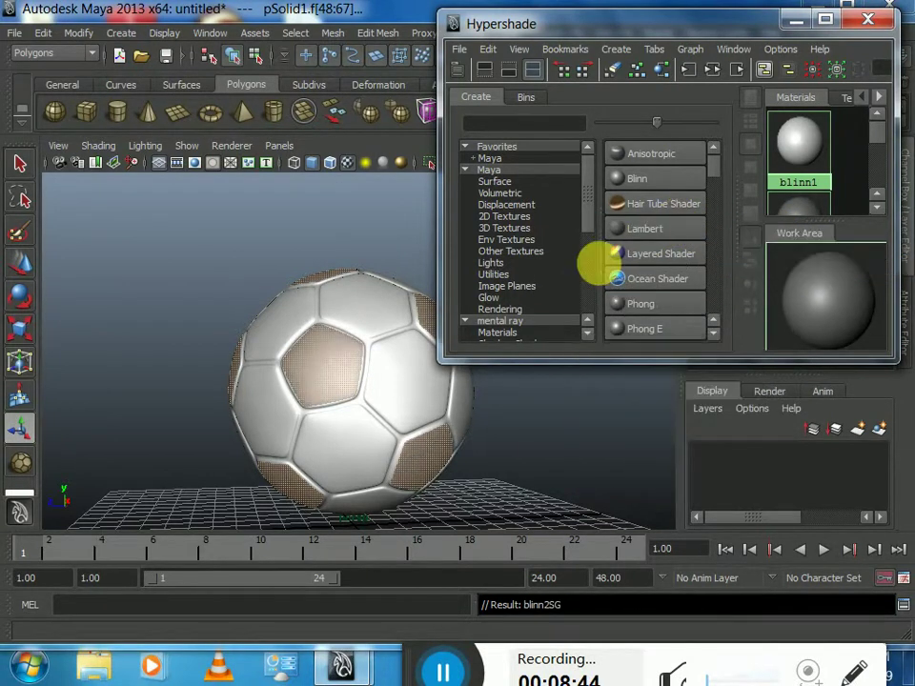
double_click(836, 292)
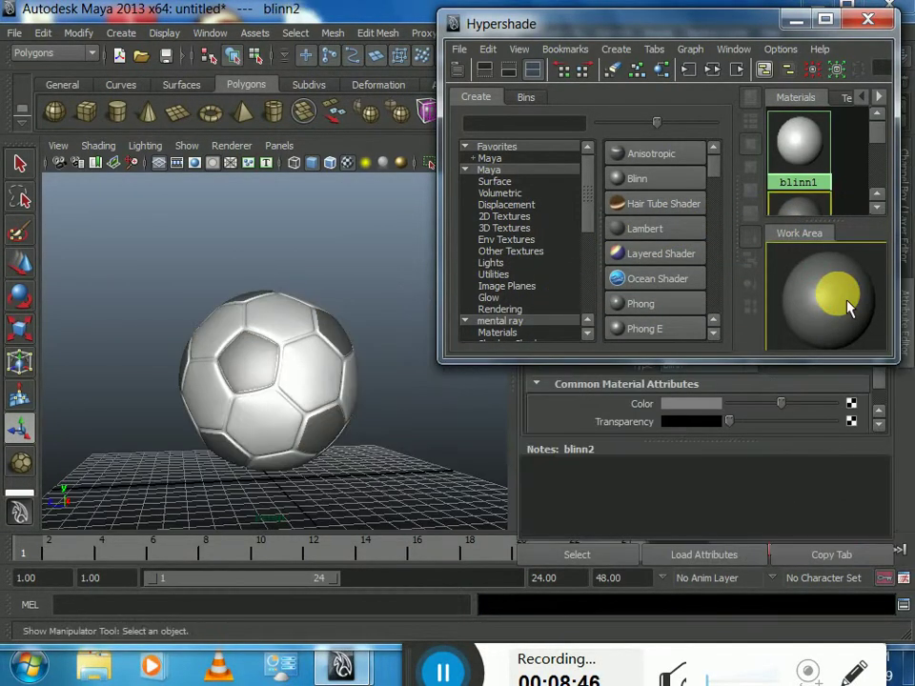
- Set blinn2's colour to vivid magenta (H 297) in the colour picker
left_click(795, 20)
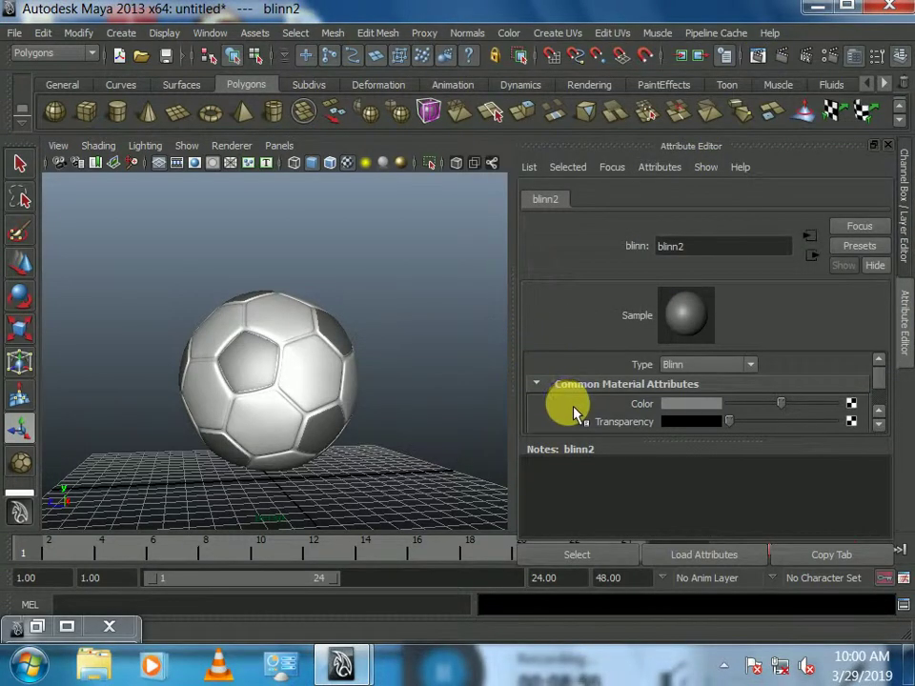
left_click(700, 412)
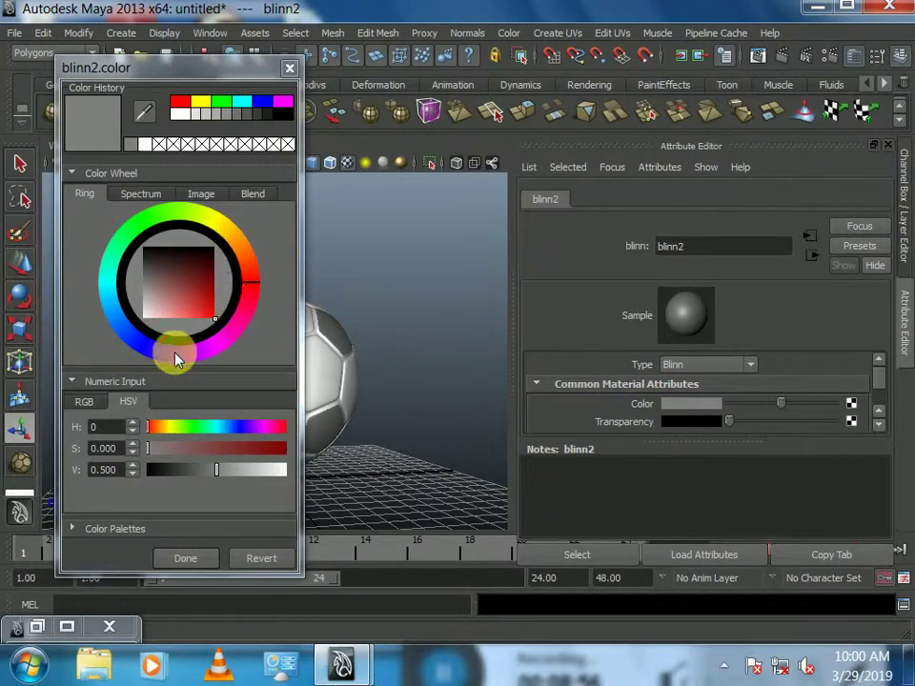
left_click_drag(176, 358, 133, 345)
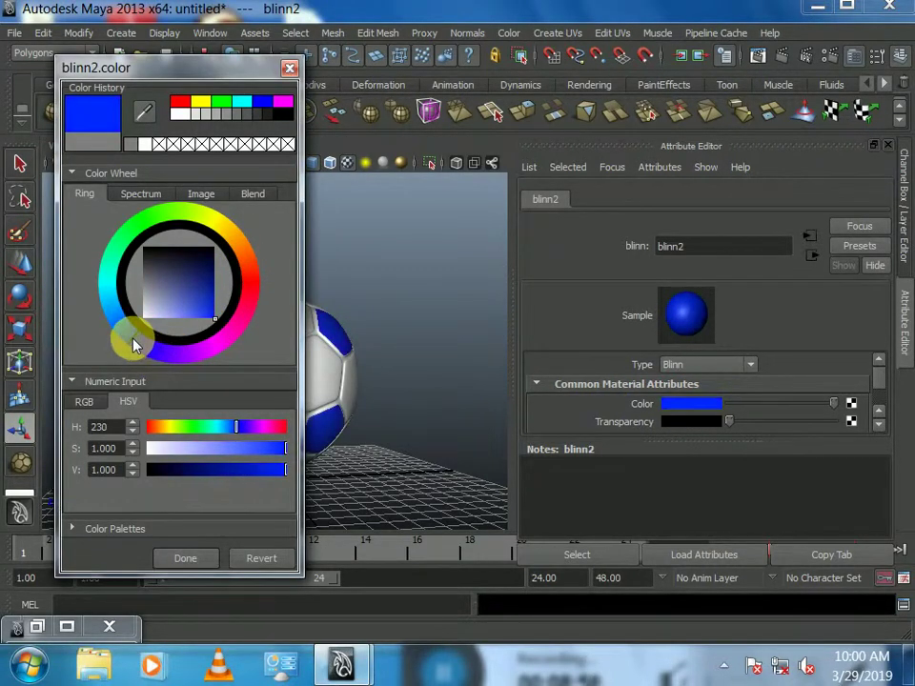
mouse_move(133, 345)
left_mouse_down()
mouse_move(117, 301)
mouse_move(199, 252)
mouse_move(220, 271)
mouse_move(225, 296)
mouse_move(203, 337)
mouse_move(168, 346)
mouse_move(214, 350)
mouse_move(151, 353)
mouse_move(225, 376)
left_mouse_up()
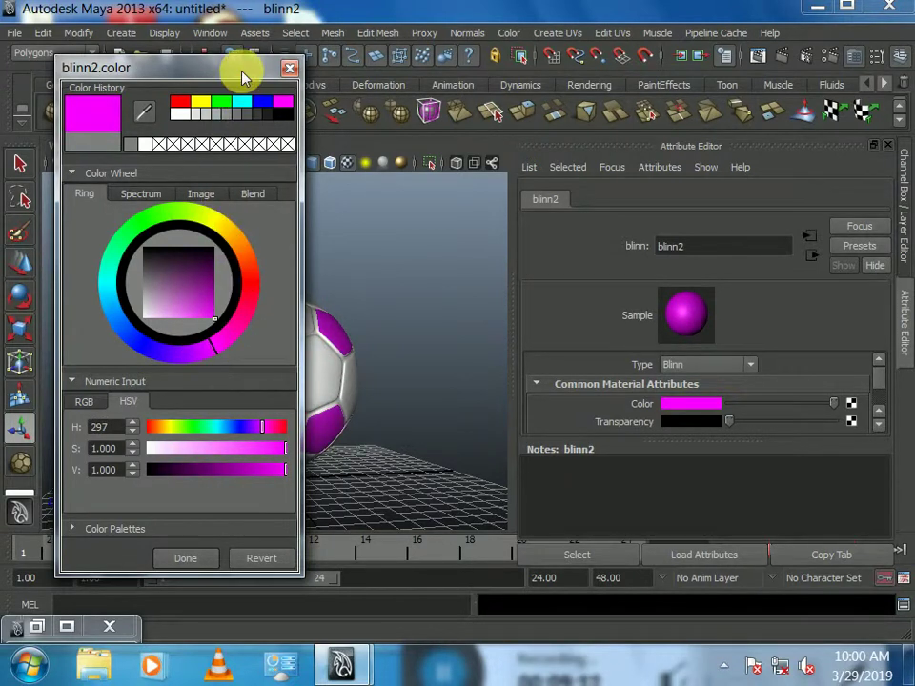
- Close the colour picker and Attribute Editor, then orbit and zoom to view the whole ball
left_click(205, 562)
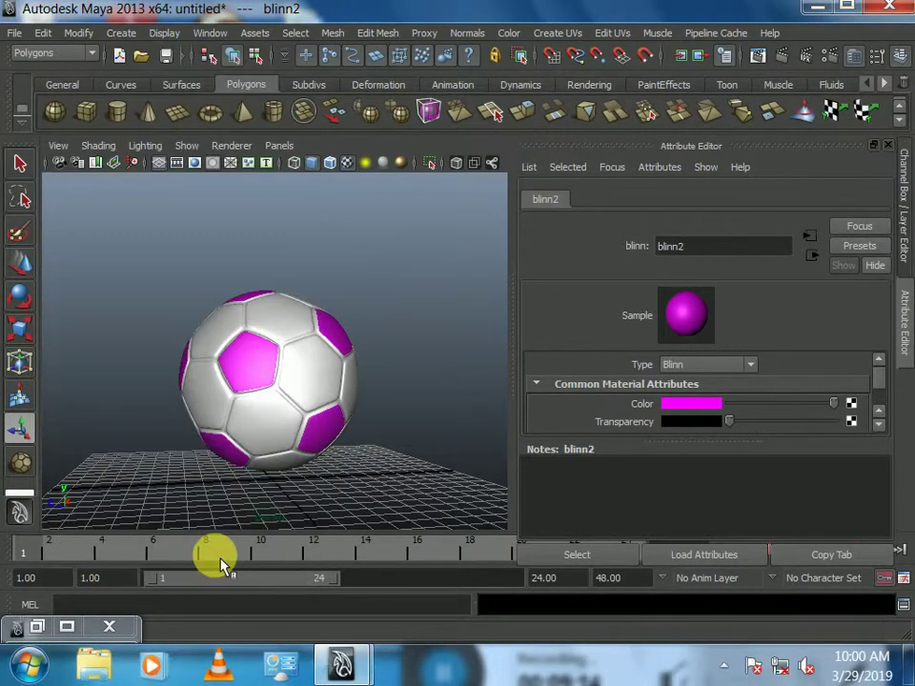
left_click_drag(306, 466, 381, 433, "alt")
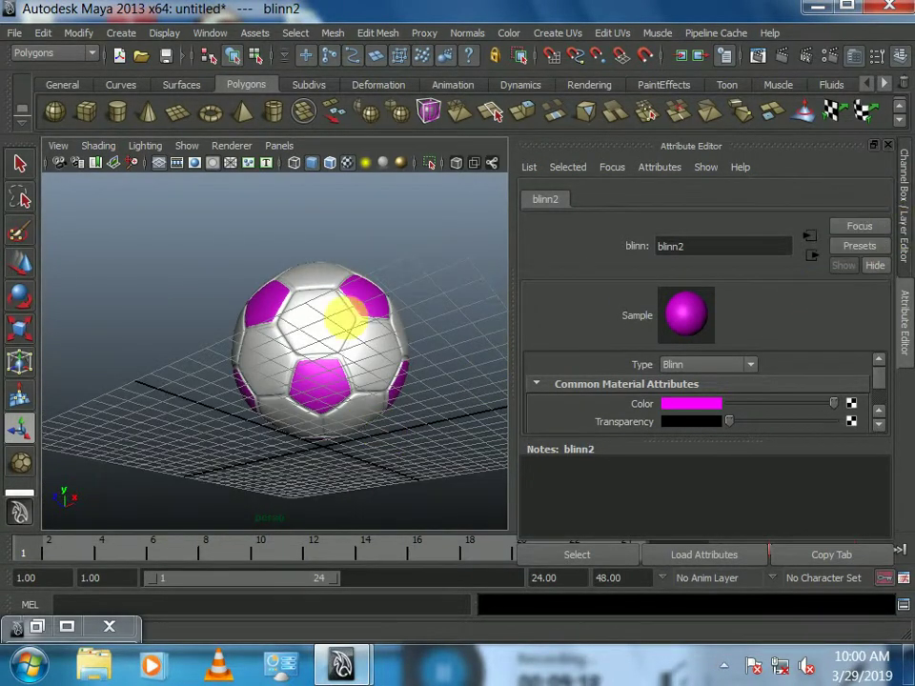
left_click(900, 338)
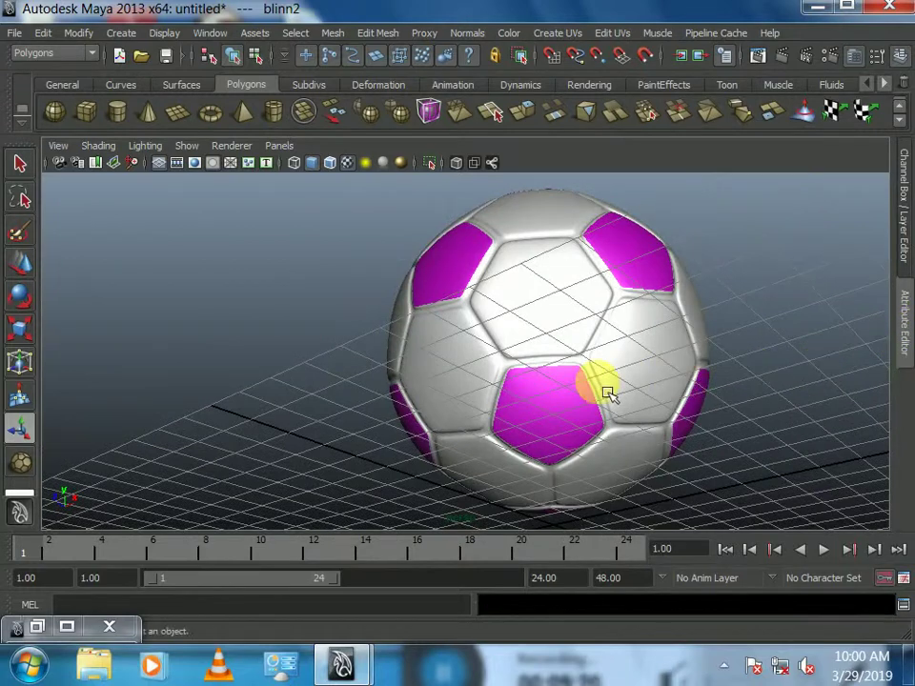
right_click_drag(788, 372, 672, 379, "alt")
mouse_move(673, 379)
left_mouse_down("alt")
mouse_move(457, 366)
mouse_move(480, 392)
mouse_move(500, 474)
mouse_move(433, 490)
mouse_move(516, 457)
mouse_move(542, 400)
mouse_move(530, 423)
mouse_move(489, 306)
left_mouse_up("alt")
right_click(490, 306)
left_click(490, 321)
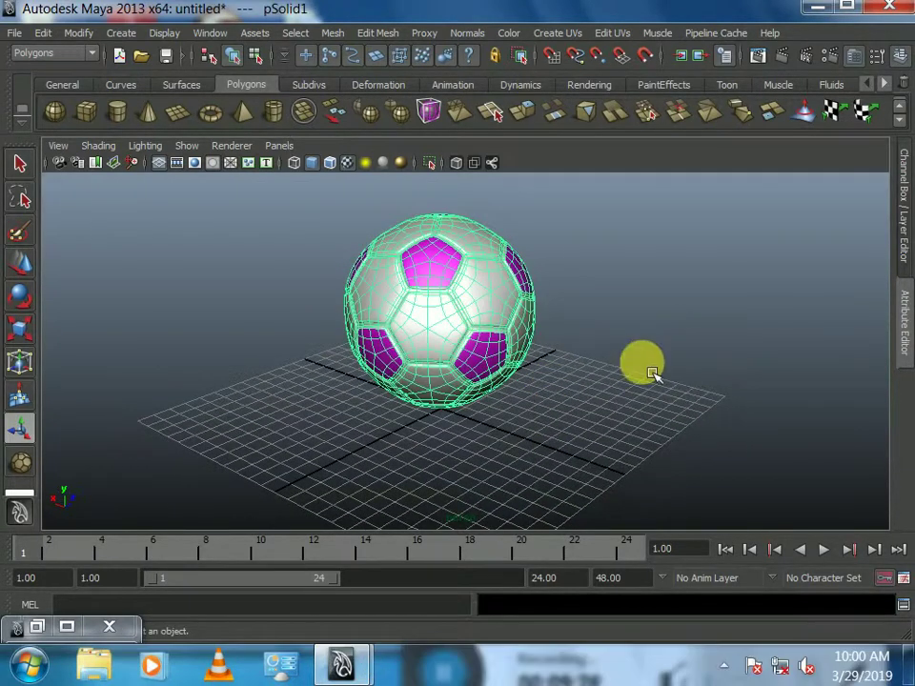
left_click(594, 368)
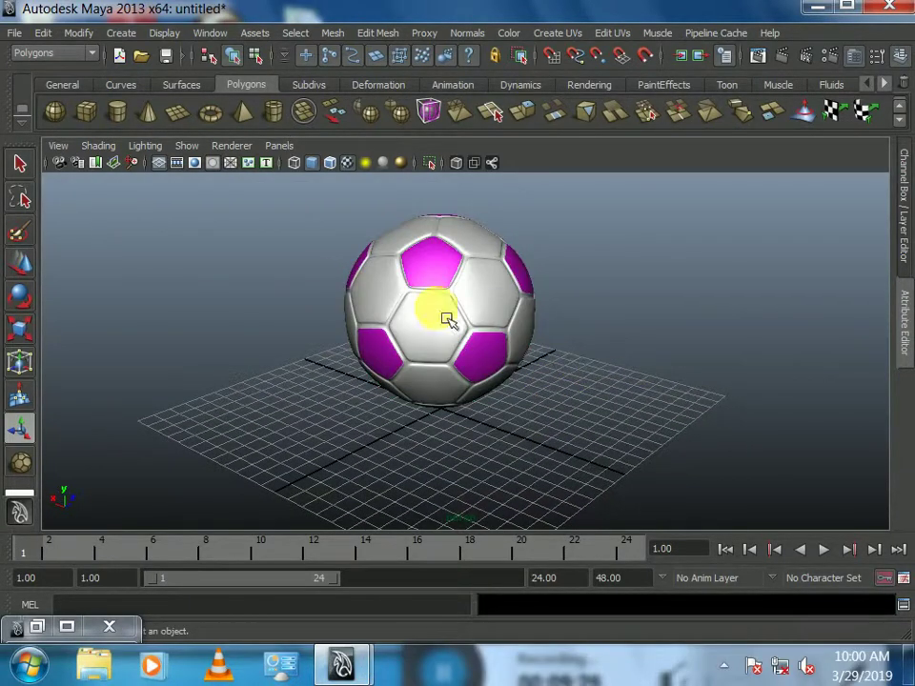
- Save the scene as 'football in 3d.mb' in D:\My cartoons work
left_click(15, 32)
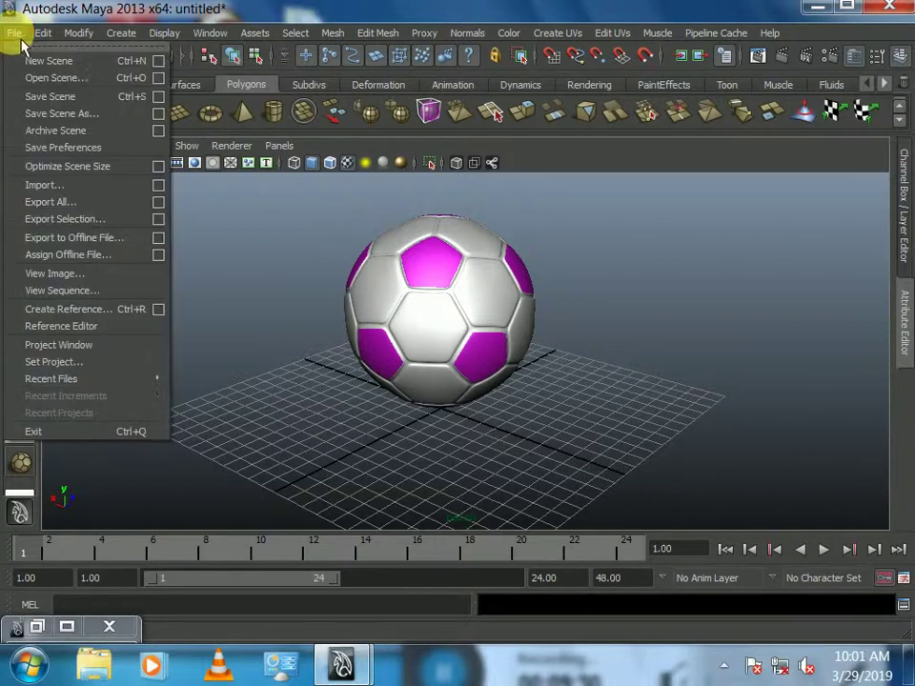
left_click(28, 98)
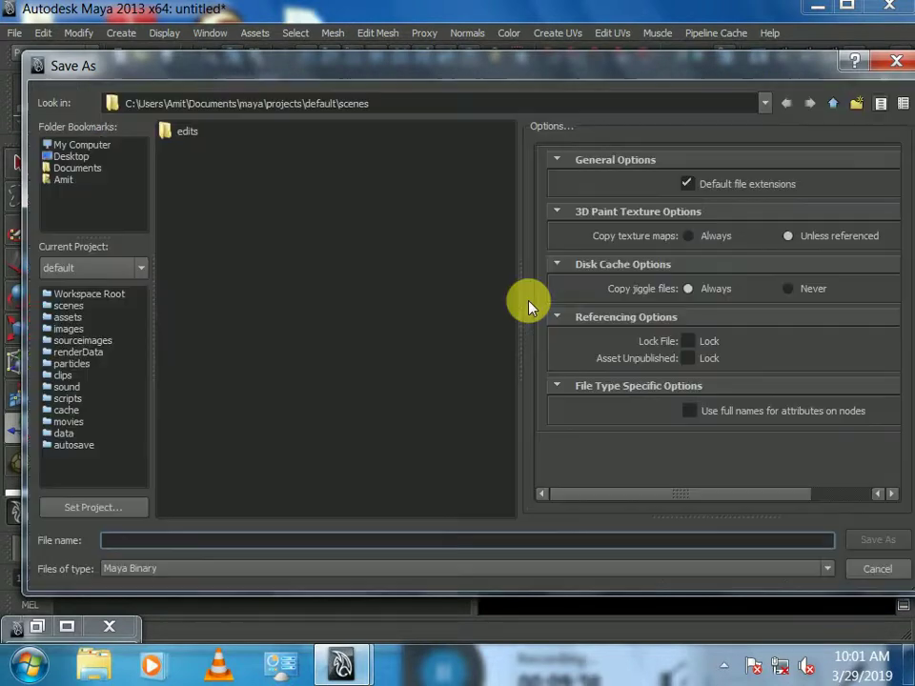
left_click(80, 145)
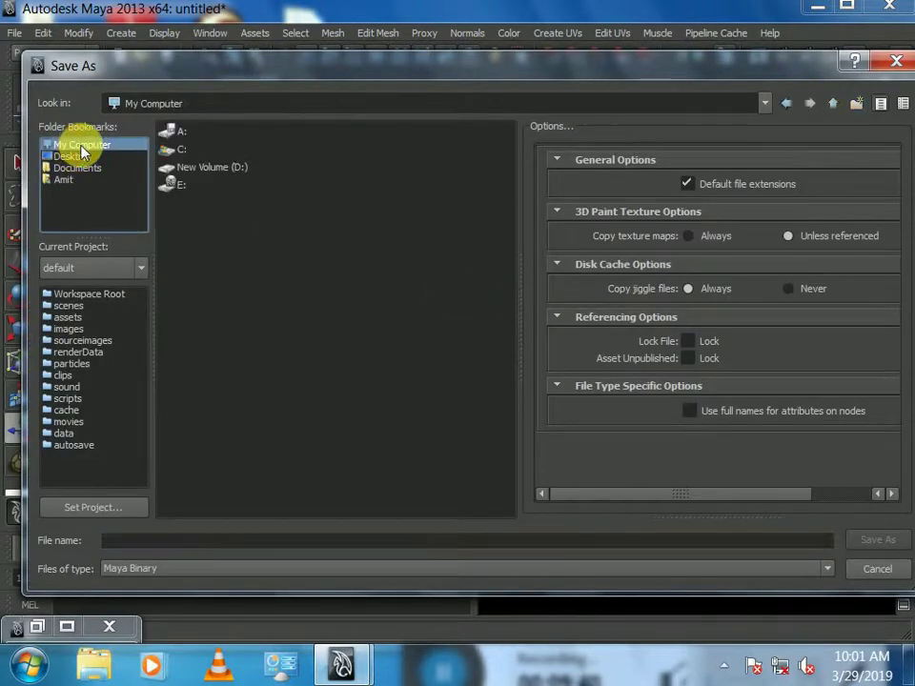
double_click(198, 172)
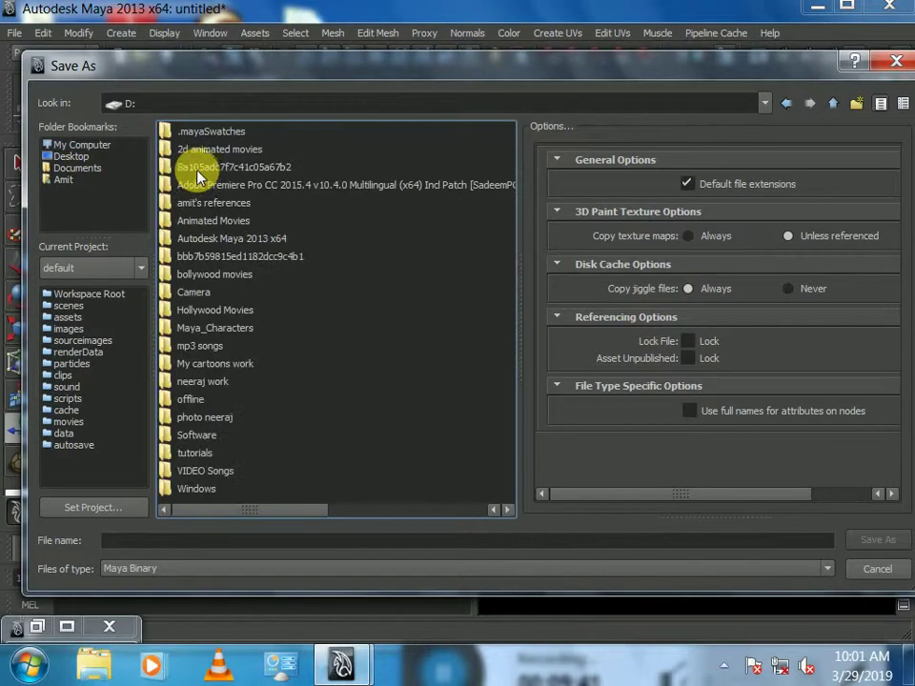
double_click(215, 364)
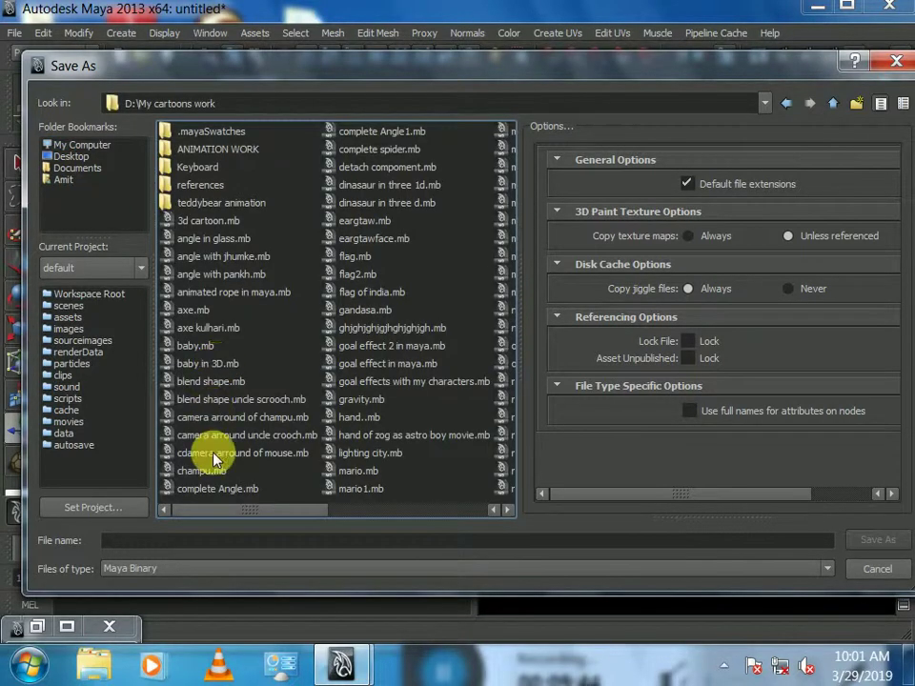
left_click(220, 540)
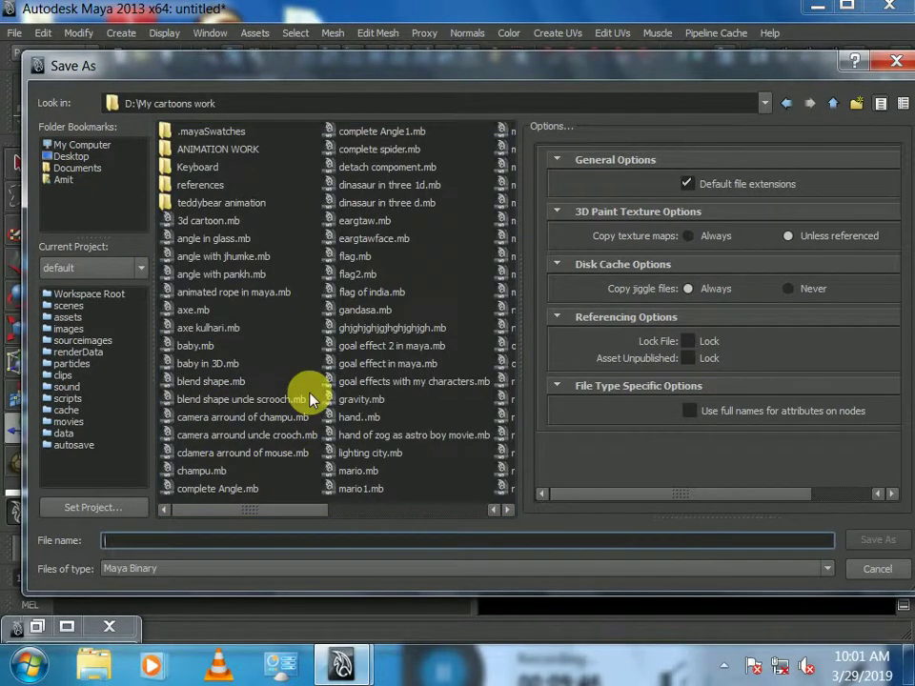
type("football in 3d")
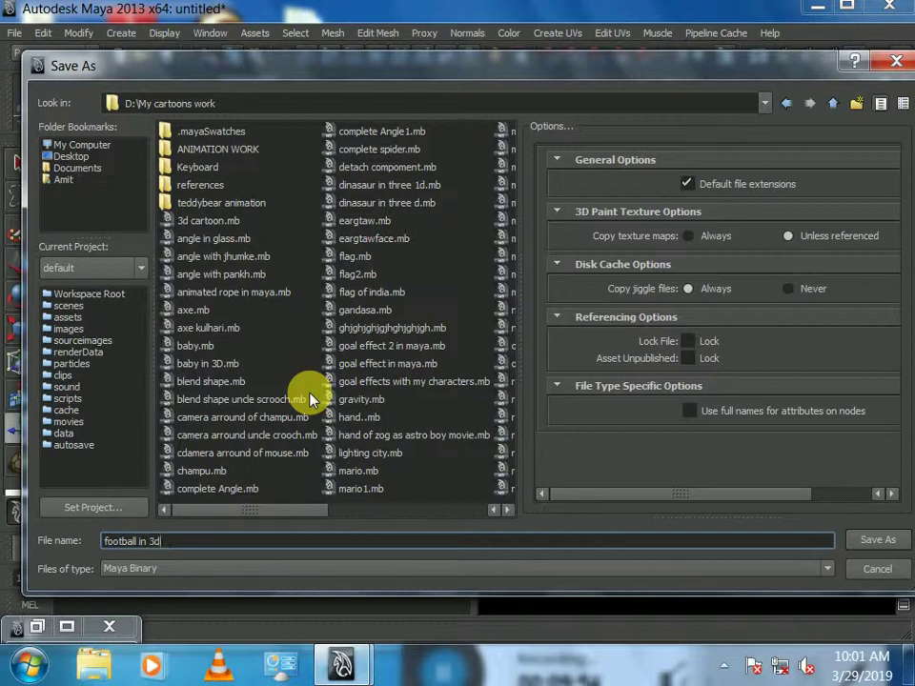
key("Return")
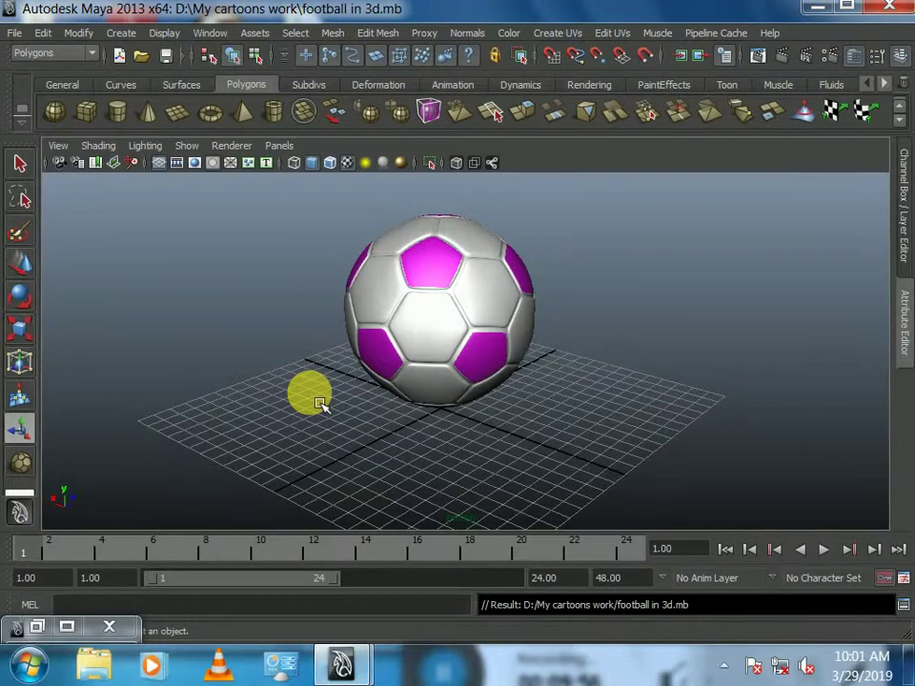